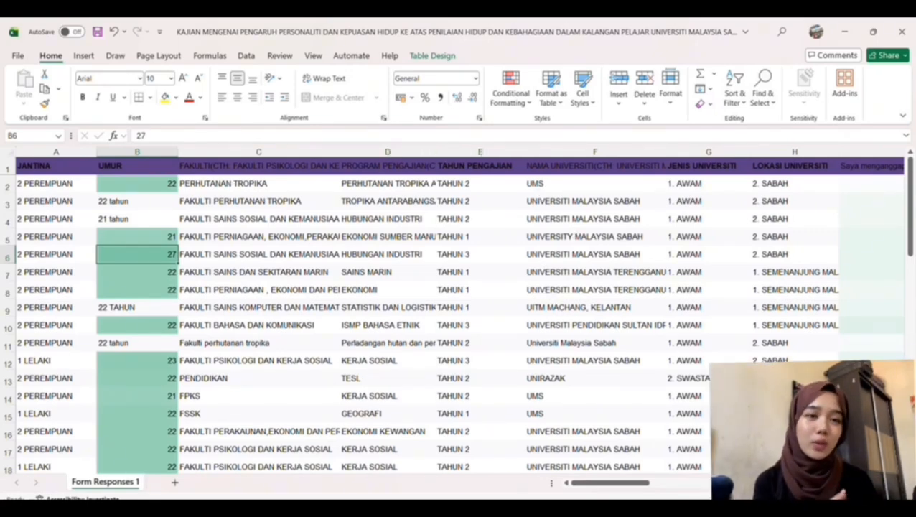
Step: Switch to SPSS Statistics and define the first two variables in Variable View as JANTINA and UMUR
{"action": "key", "text": "alt+Tab"}
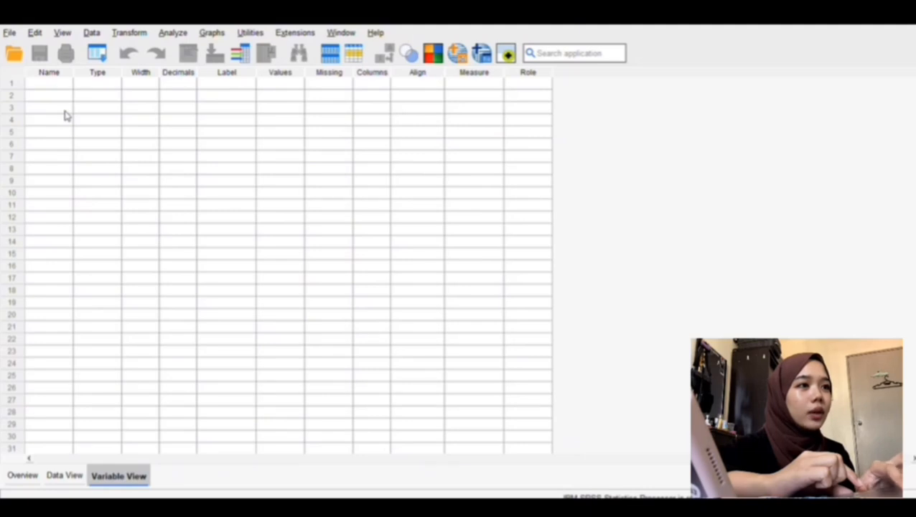
{"action": "left_click", "coordinate": [63, 85]}
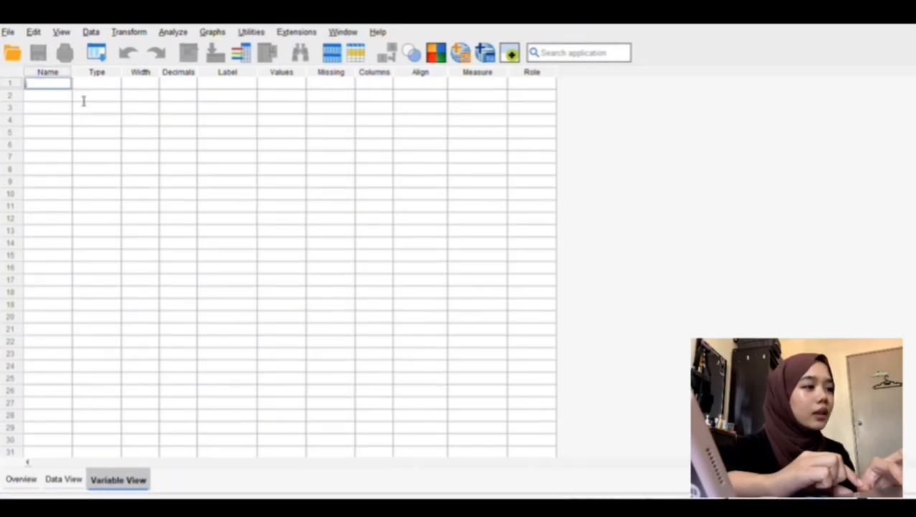
{"action": "type", "text": "Jant"}
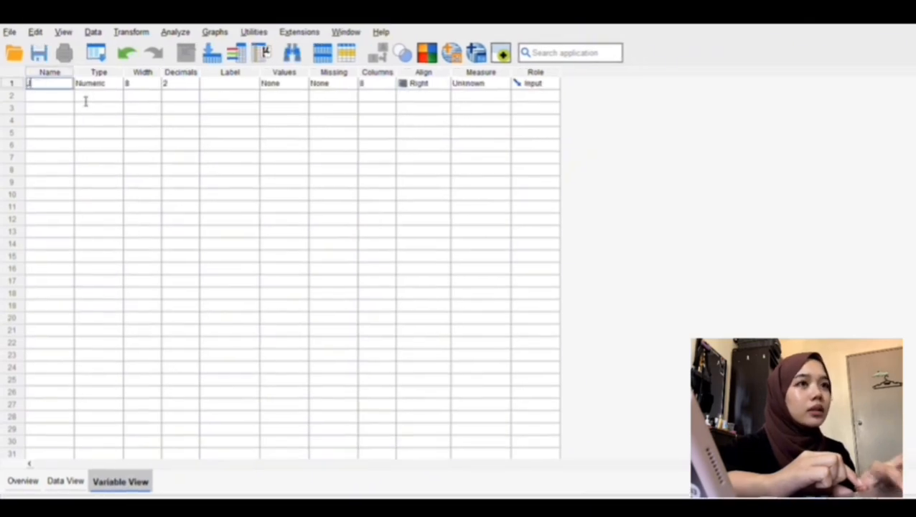
{"action": "type", "text": "ANTINA"}
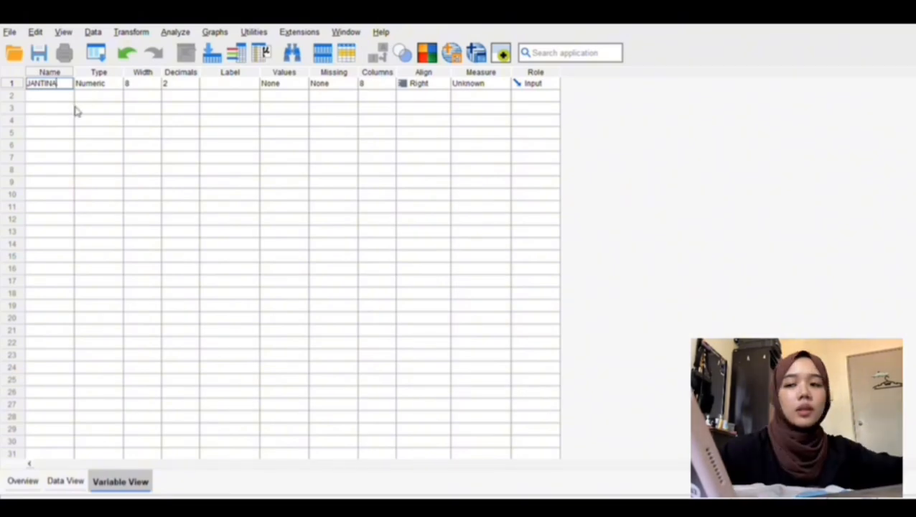
{"action": "key", "text": "Return"}
{"action": "type", "text": "UMUR"}
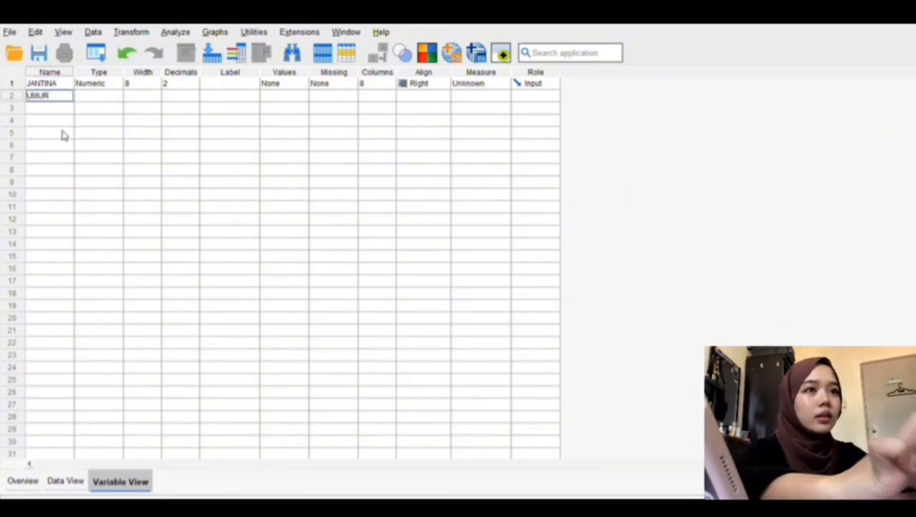
{"action": "key", "text": "Return"}
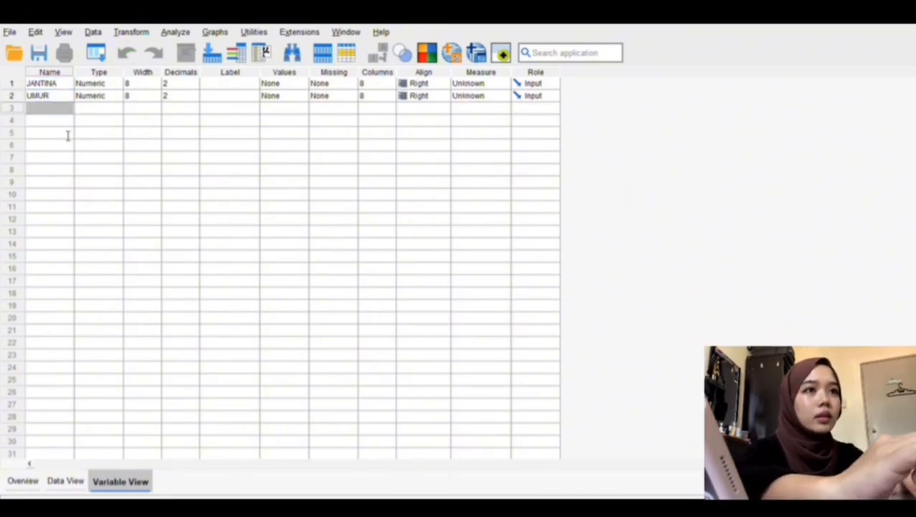
Step: Add the variables FAKULTI, PROGRAM and TAHUN in rows 3 to 5
{"action": "type", "text": "FAKUTL"}
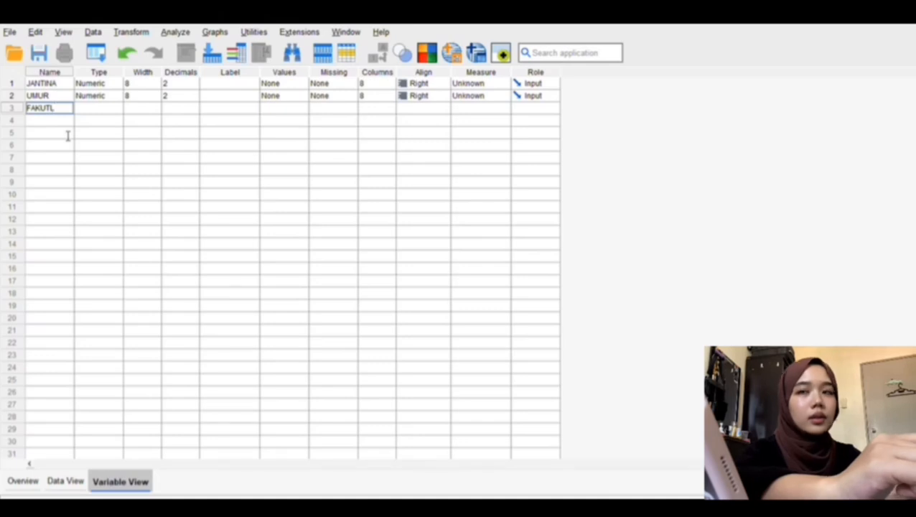
{"action": "key", "text": "BackSpace"}
{"action": "key", "text": "BackSpace"}
{"action": "key", "text": "BackSpace"}
{"action": "type", "text": "ULTI"}
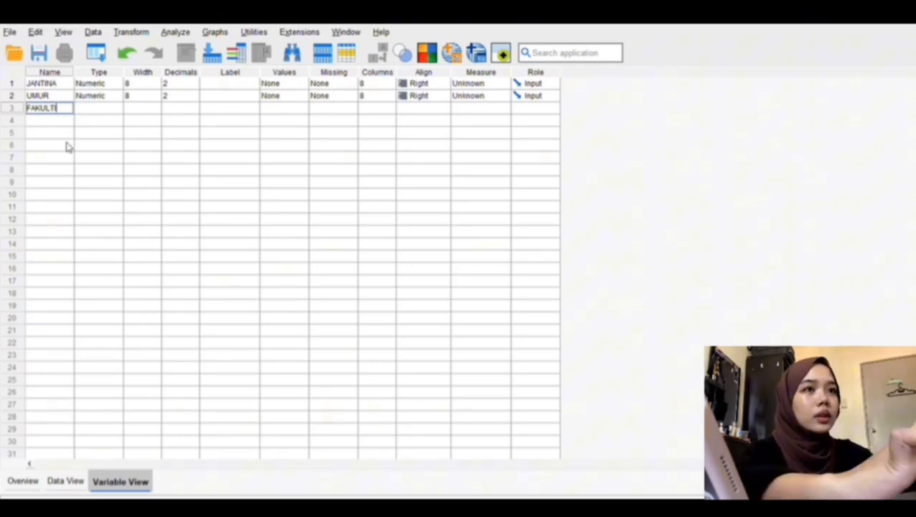
{"action": "key", "text": "Return"}
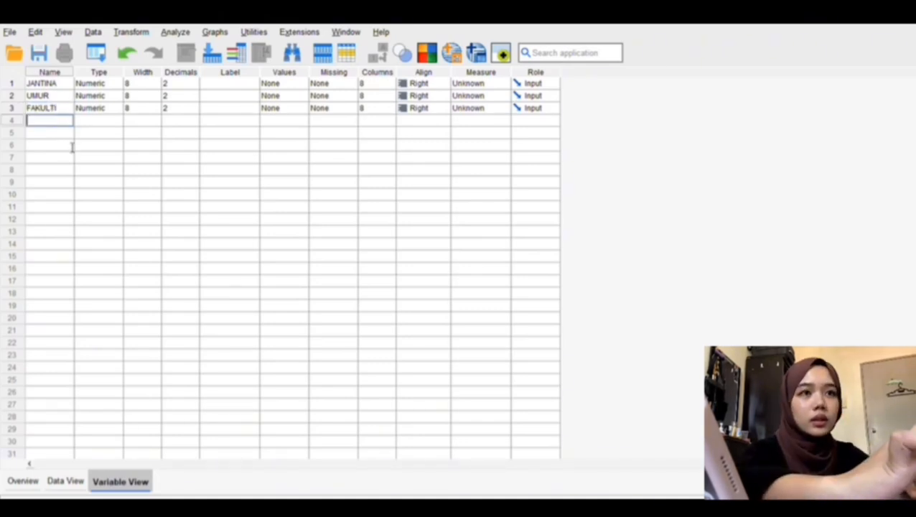
{"action": "type", "text": "PROGRAM"}
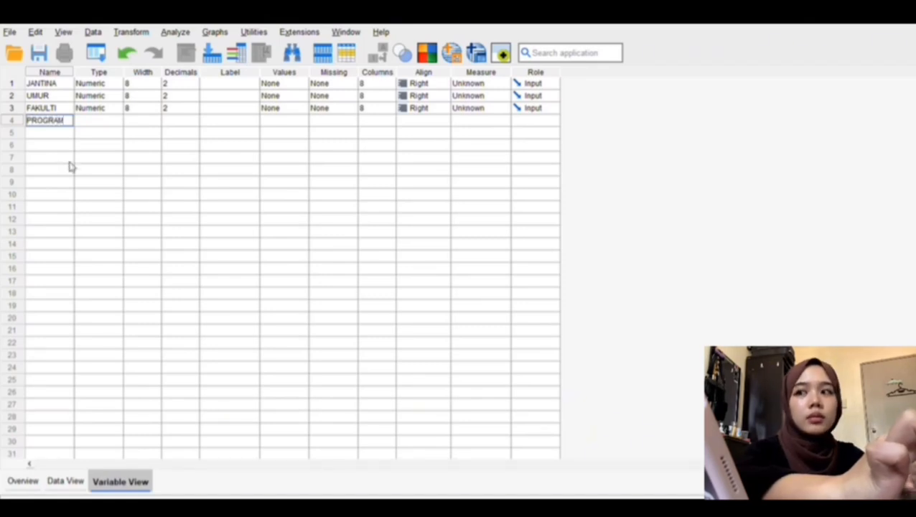
{"action": "key", "text": "Return"}
{"action": "type", "text": "TAHUN"}
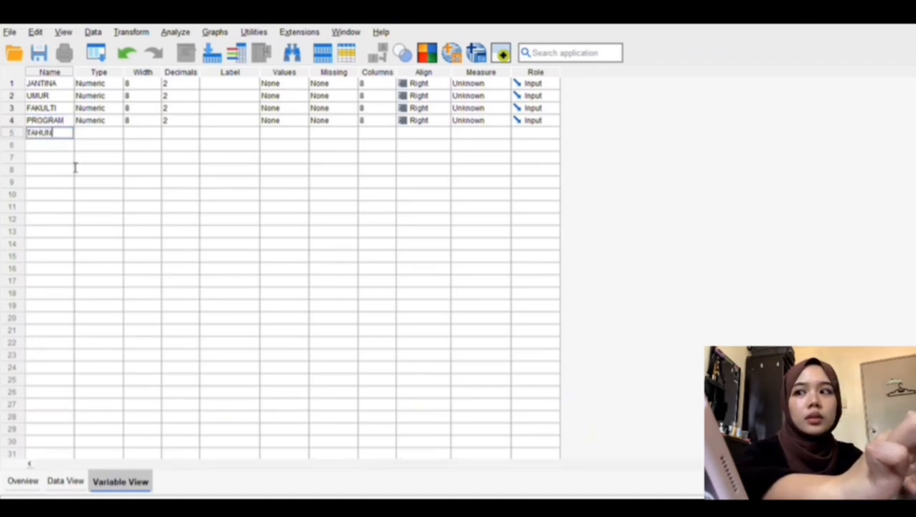
{"action": "key", "text": "Return"}
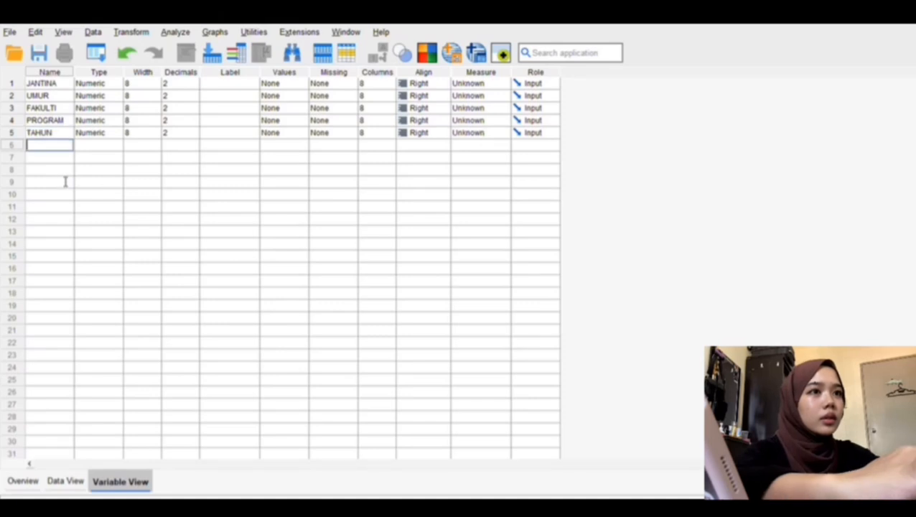
Step: Add the variables UNIVERSITI, JENIS and LOKASI in rows 6 to 8
{"action": "type", "text": "UN"}
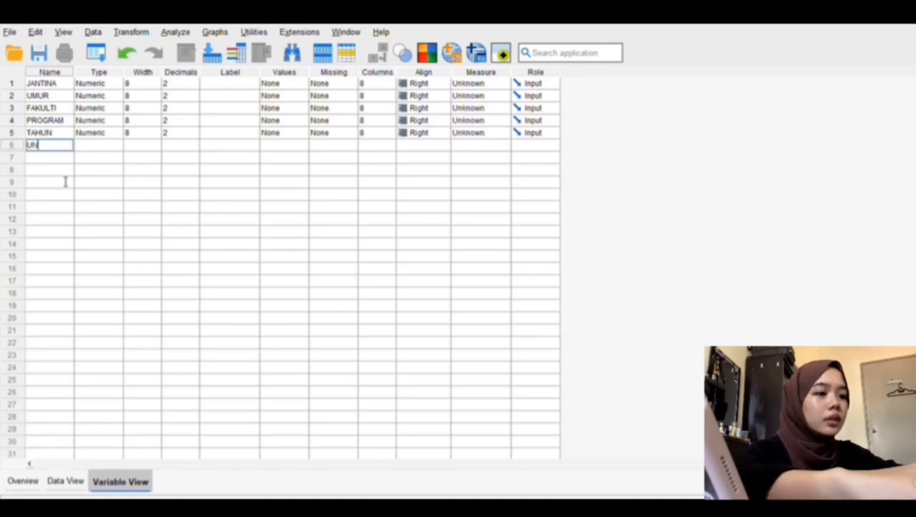
{"action": "type", "text": "IVERSITI"}
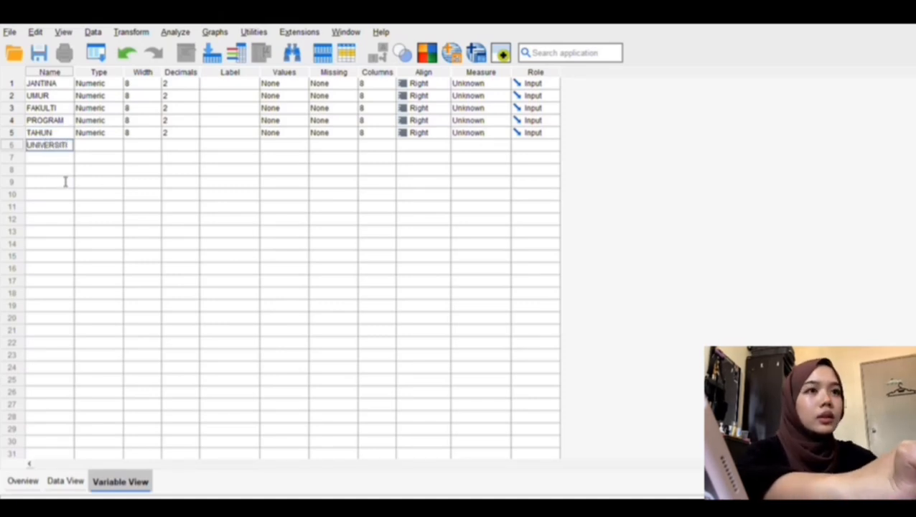
{"action": "key", "text": "Return"}
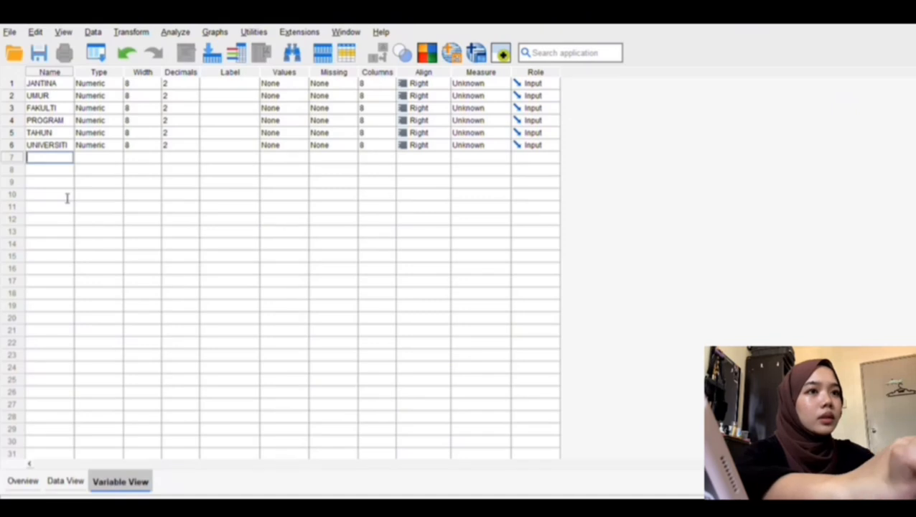
{"action": "type", "text": "JENIS"}
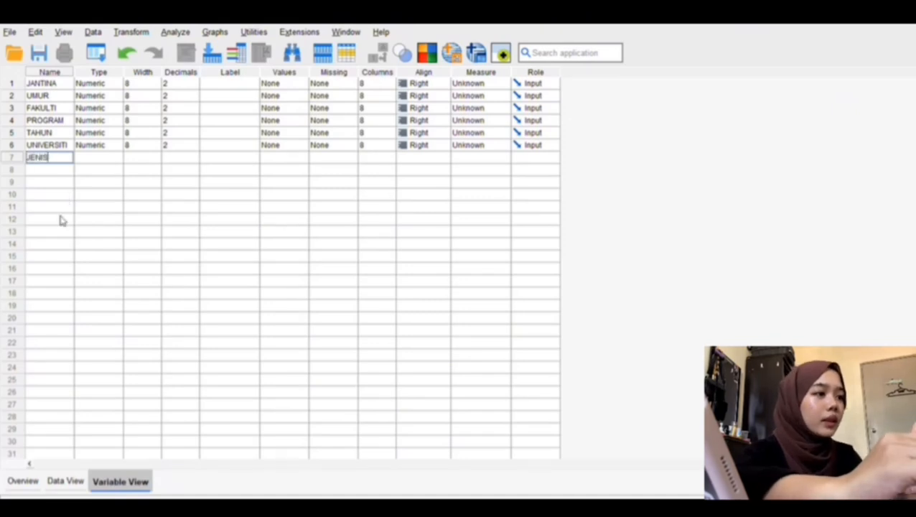
{"action": "key", "text": "Return"}
{"action": "type", "text": "LOKASI"}
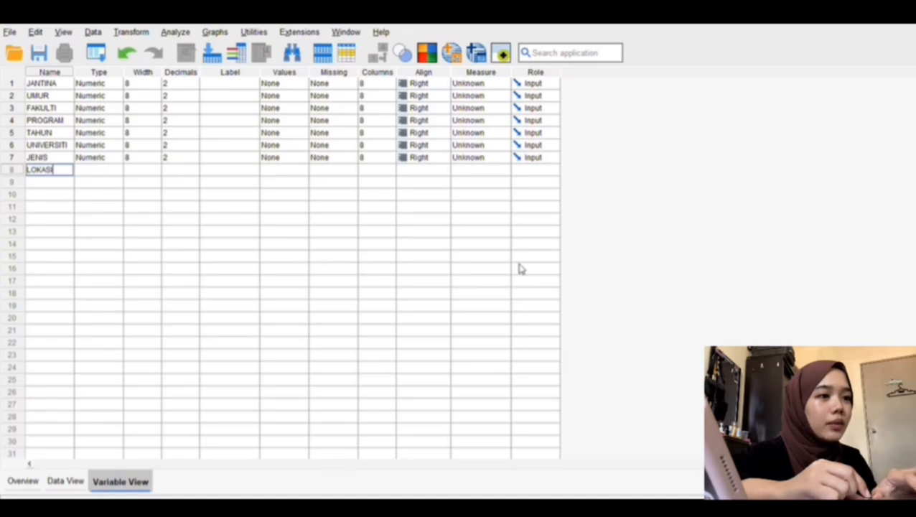
{"action": "key", "text": "Return"}
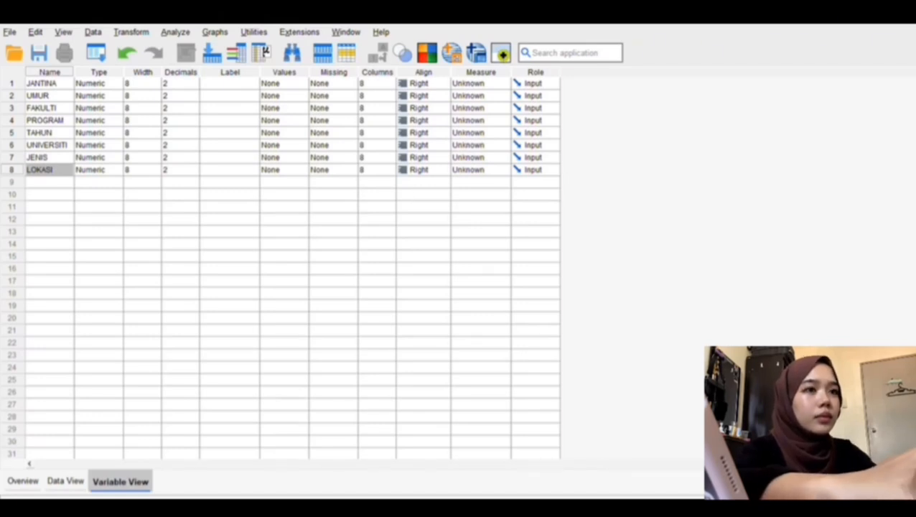
Step: Add ten questionnaire item variables named B1 through B10 in rows 9 to 18
{"action": "type", "text": "B1"}
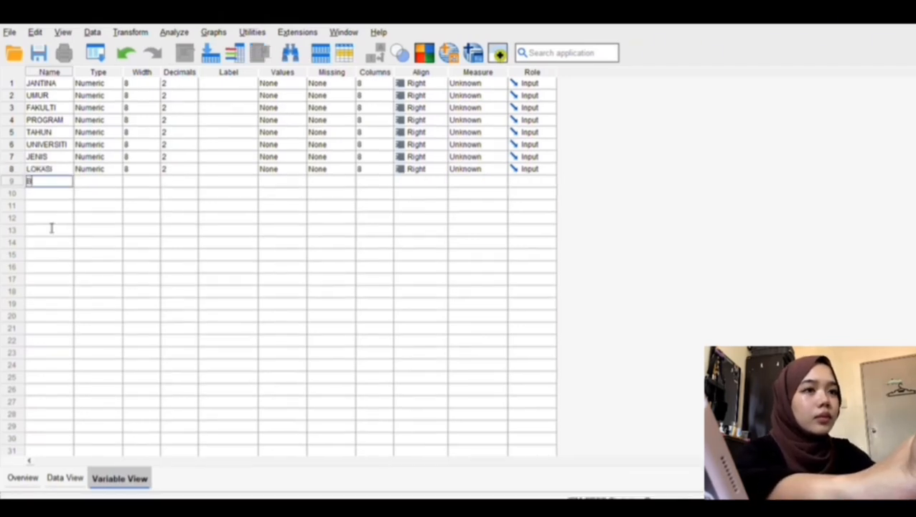
{"action": "key", "text": "Return"}
{"action": "type", "text": "B2"}
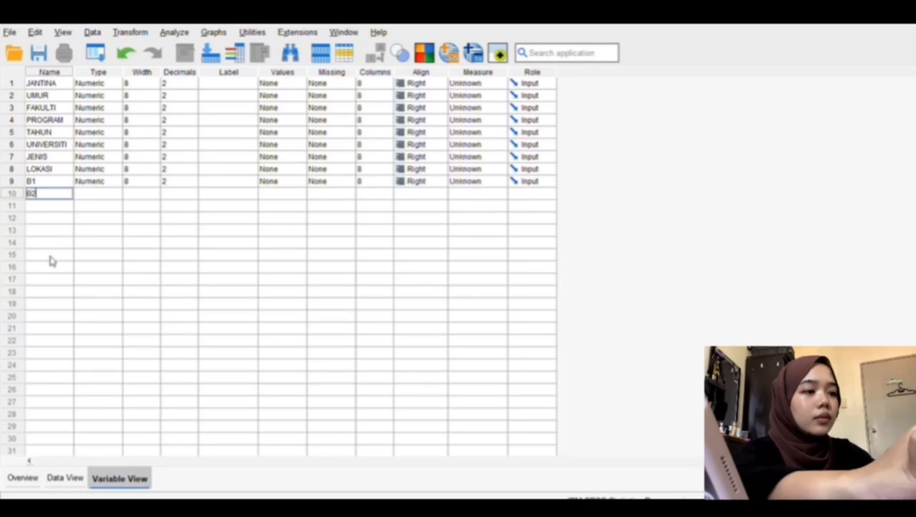
{"action": "key", "text": "Return"}
{"action": "type", "text": "B3"}
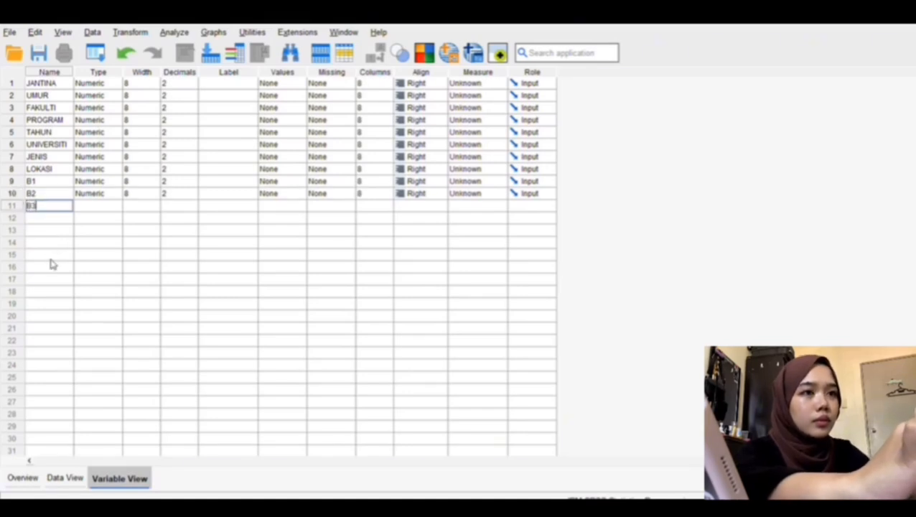
{"action": "key", "text": "Return"}
{"action": "type", "text": "B4"}
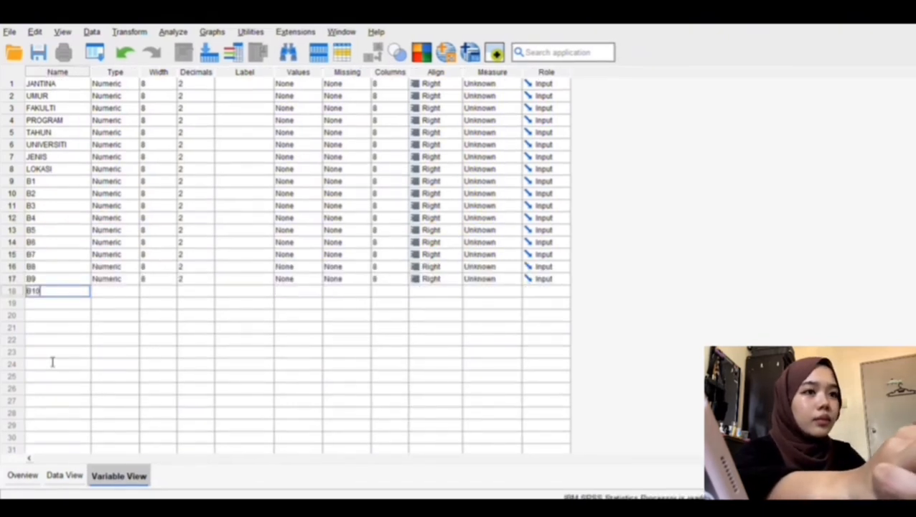
{"action": "key", "text": "Return"}
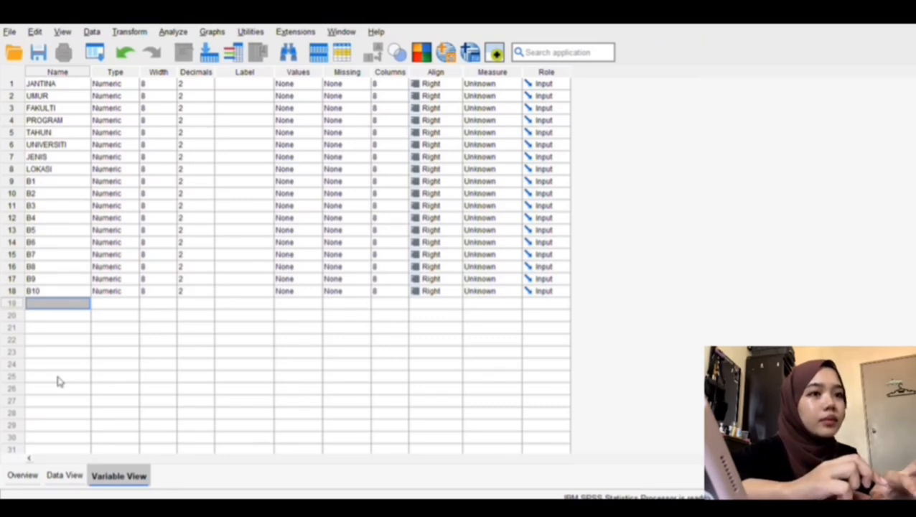
Step: Add five life satisfaction scale variables named SWLS1 through SWLS5 in rows 19 to 23
{"action": "type", "text": "SWLS"}
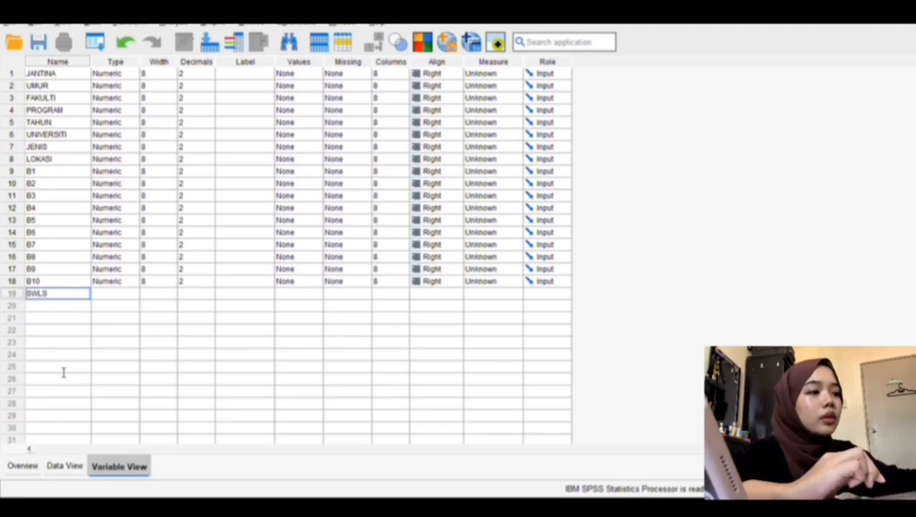
{"action": "type", "text": "1"}
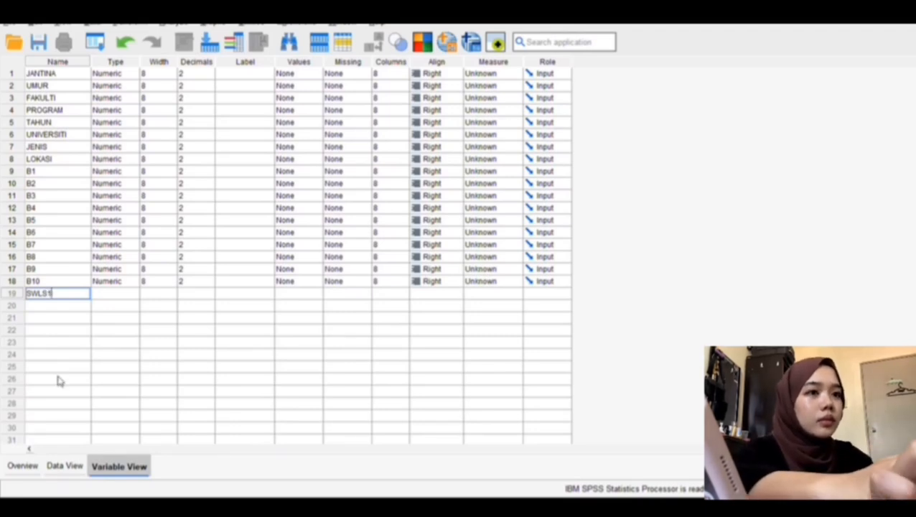
{"action": "key", "text": "Return"}
{"action": "type", "text": "SWLS"}
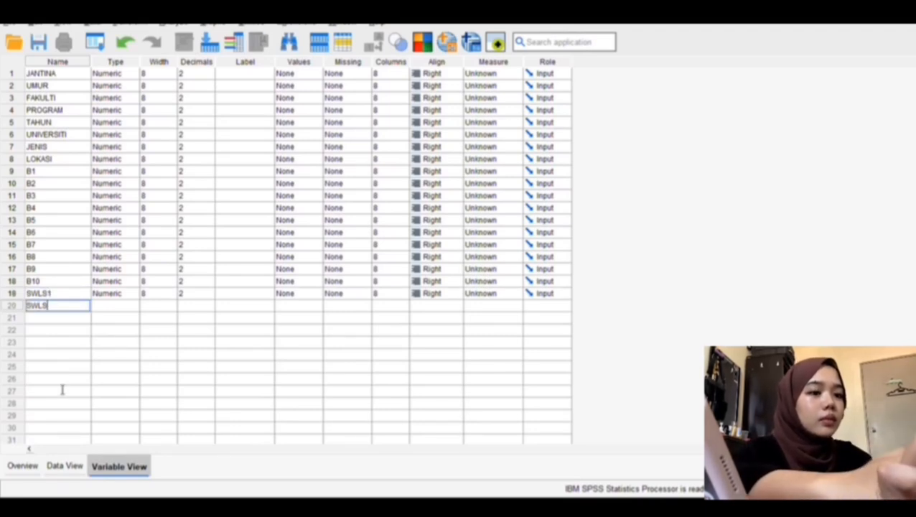
{"action": "type", "text": "2"}
{"action": "key", "text": "Return"}
{"action": "type", "text": "SWLS"}
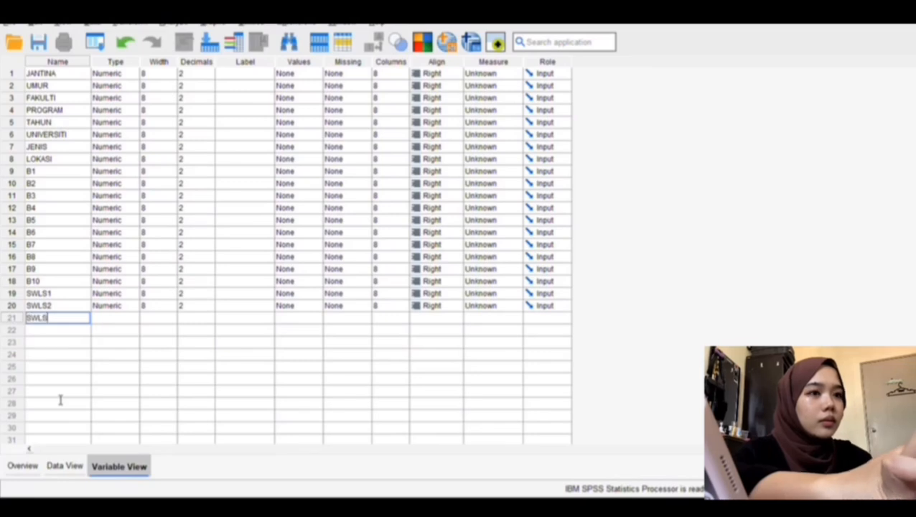
{"action": "type", "text": "3"}
{"action": "key", "text": "Return"}
{"action": "type", "text": "S"}
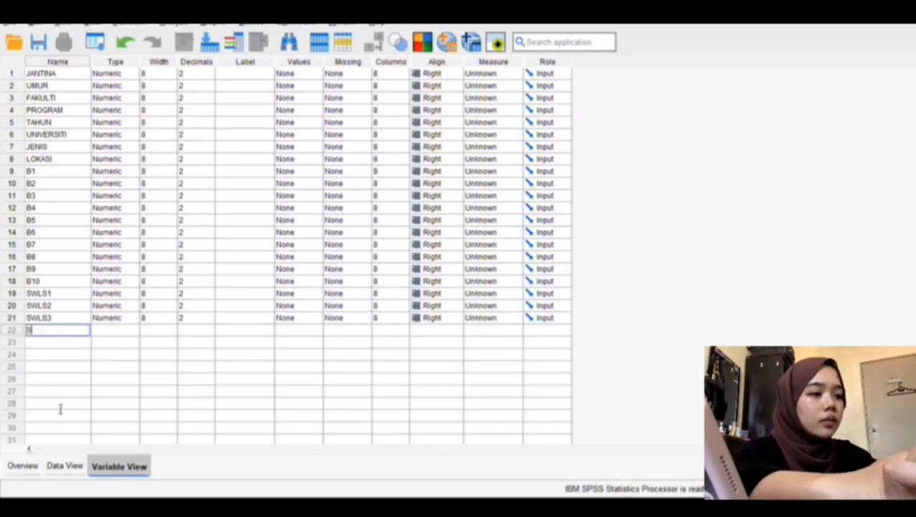
{"action": "type", "text": "WLS4"}
{"action": "key", "text": "Return"}
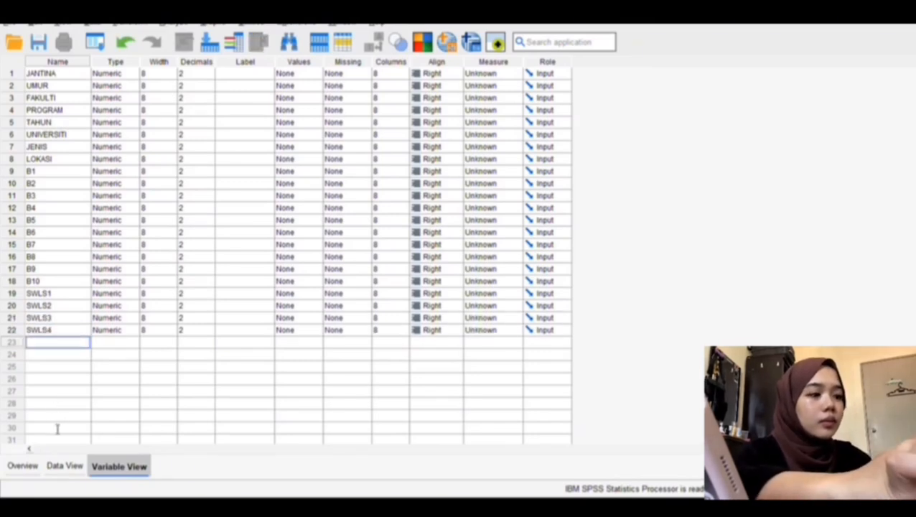
{"action": "type", "text": "SWLS5"}
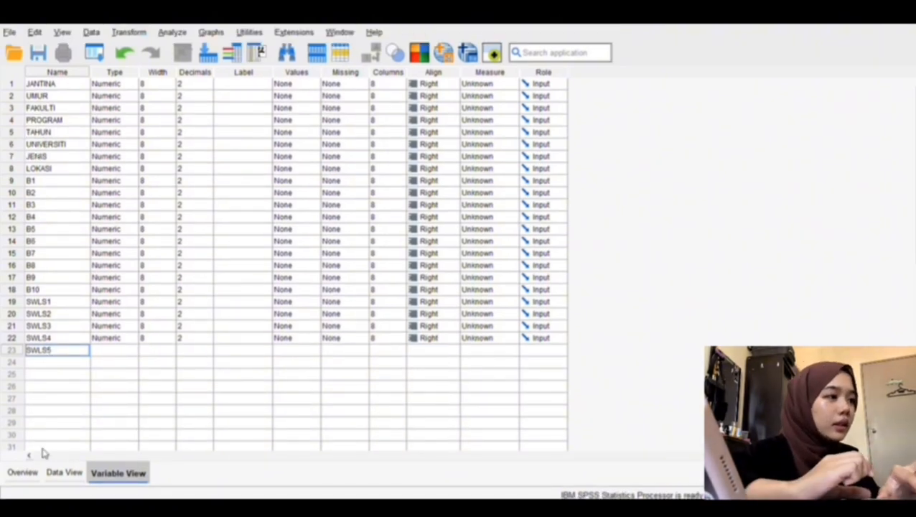
{"action": "key", "text": "Return"}
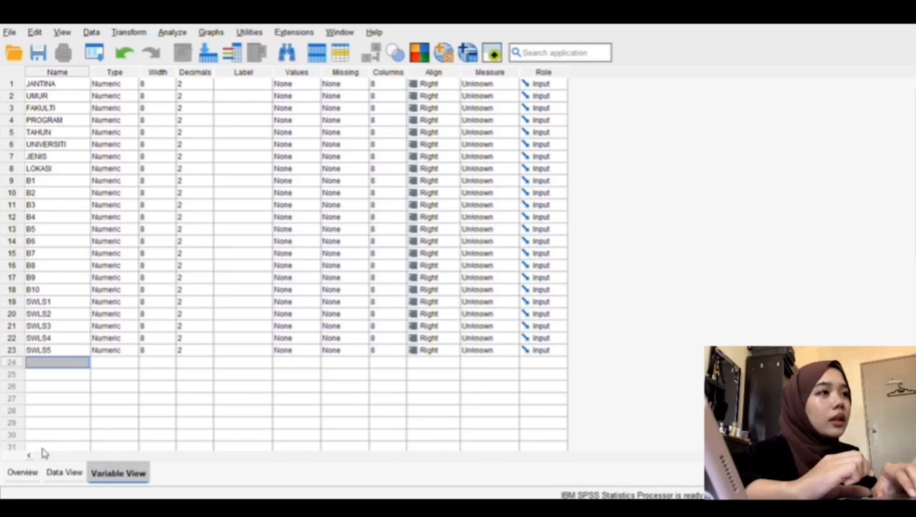
Step: Add the variables CLLS and SRH in rows 24 and 25
{"action": "type", "text": "C"}
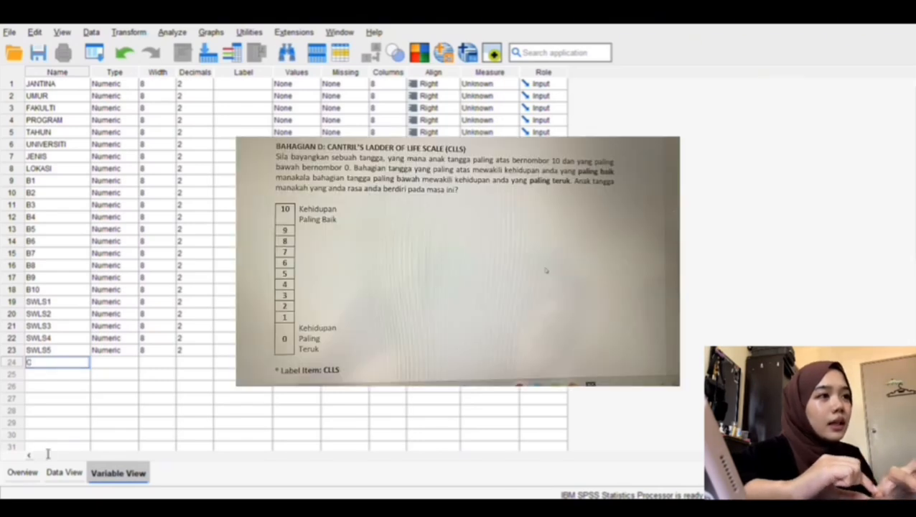
{"action": "type", "text": "LLS"}
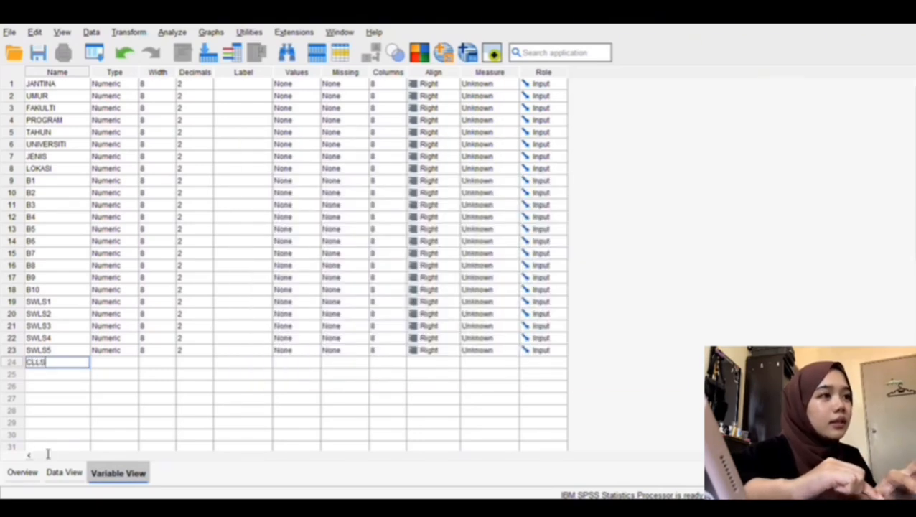
{"action": "key", "text": "Return"}
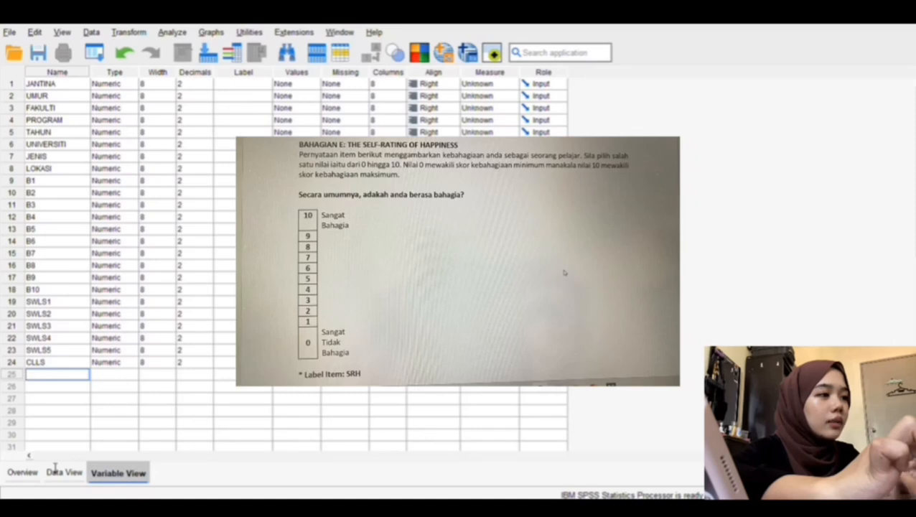
{"action": "type", "text": "SR"}
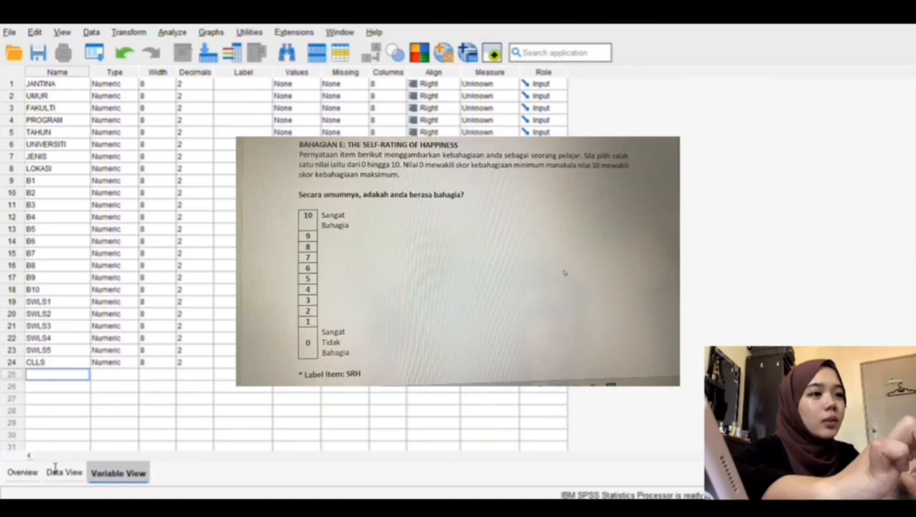
{"action": "type", "text": "H"}
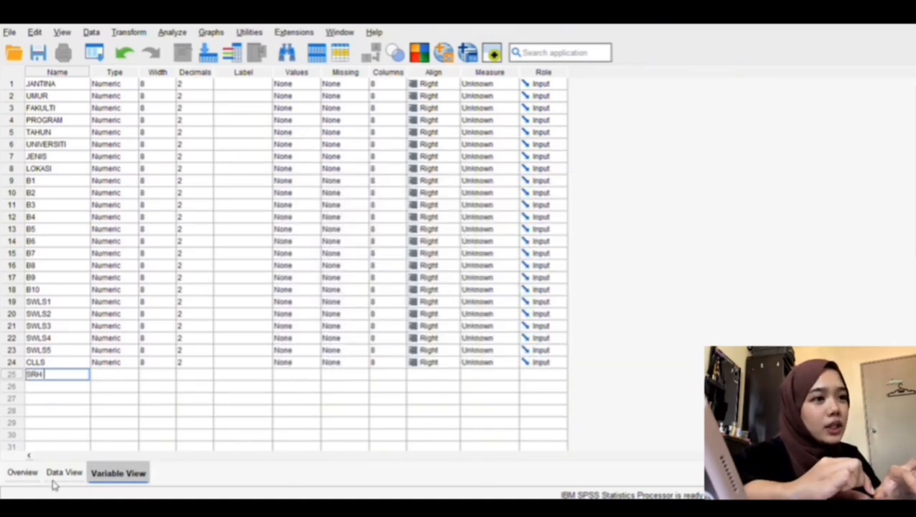
{"action": "key", "text": "Return"}
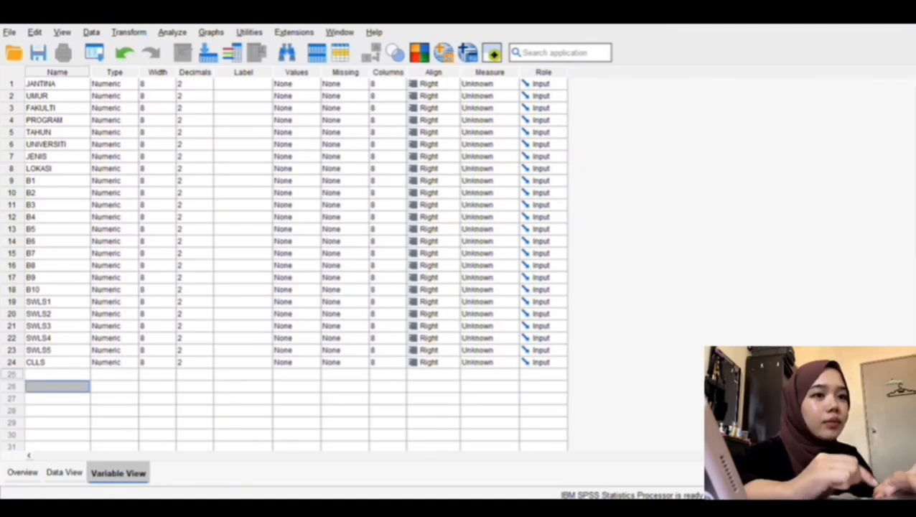
{"action": "key", "text": "Up"}
{"action": "type", "text": "SRH"}
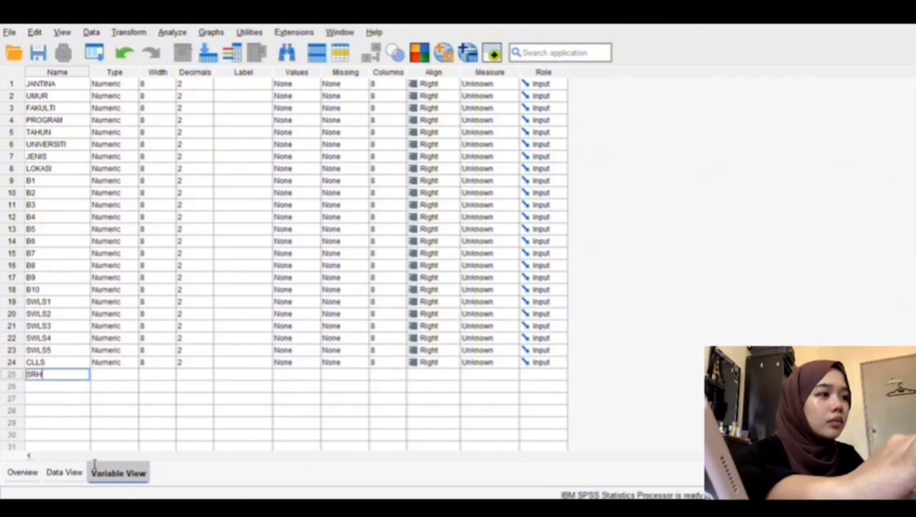
{"action": "key", "text": "Tab"}
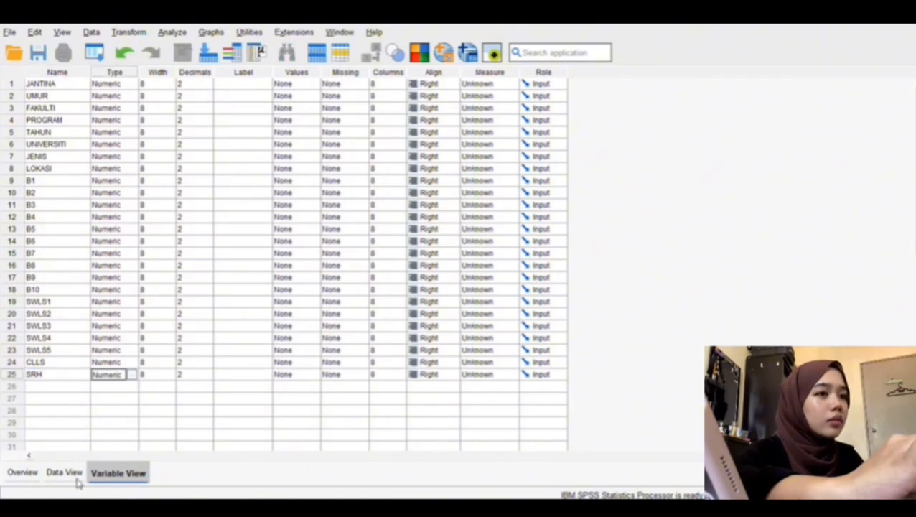
{"action": "key", "text": "Return"}
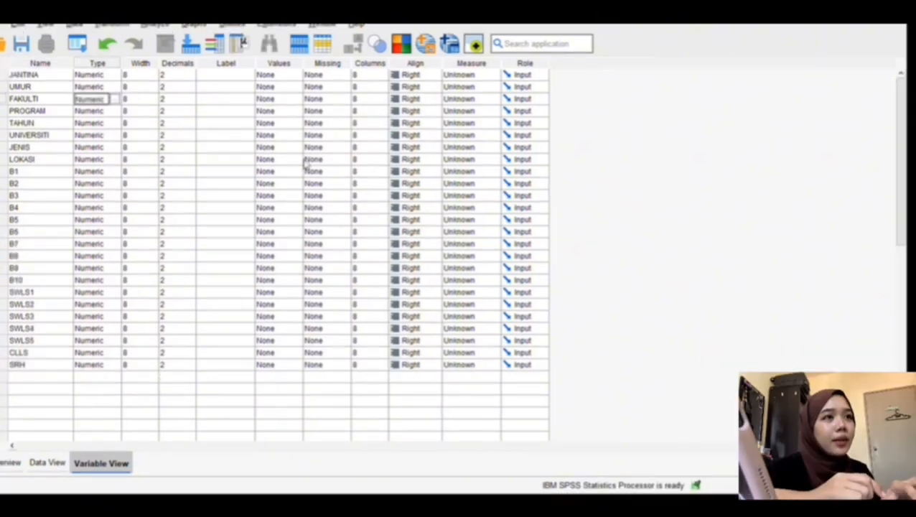
Step: Change the type of the FAKULTI and UMUR variables to String with a width of 50
{"action": "left_click", "coordinate": [115, 99]}
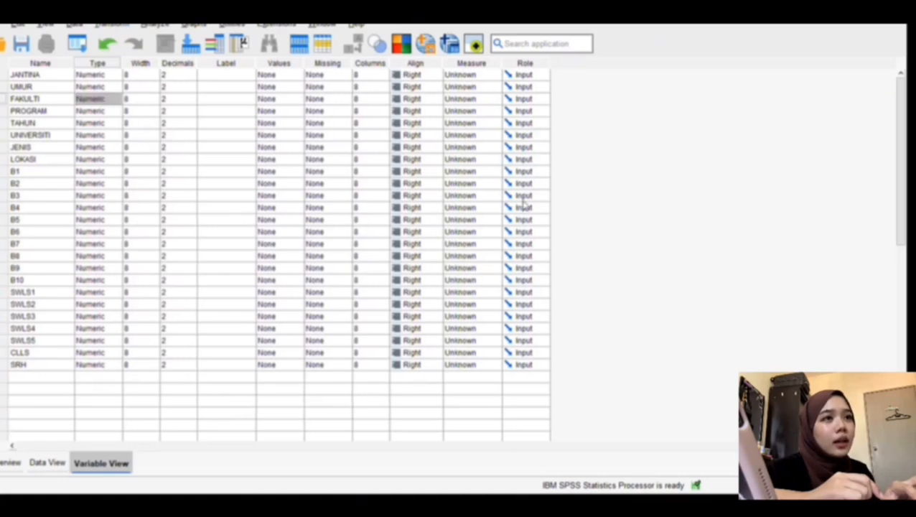
{"action": "left_click", "coordinate": [739, 179]}
{"action": "left_click", "coordinate": [115, 100]}
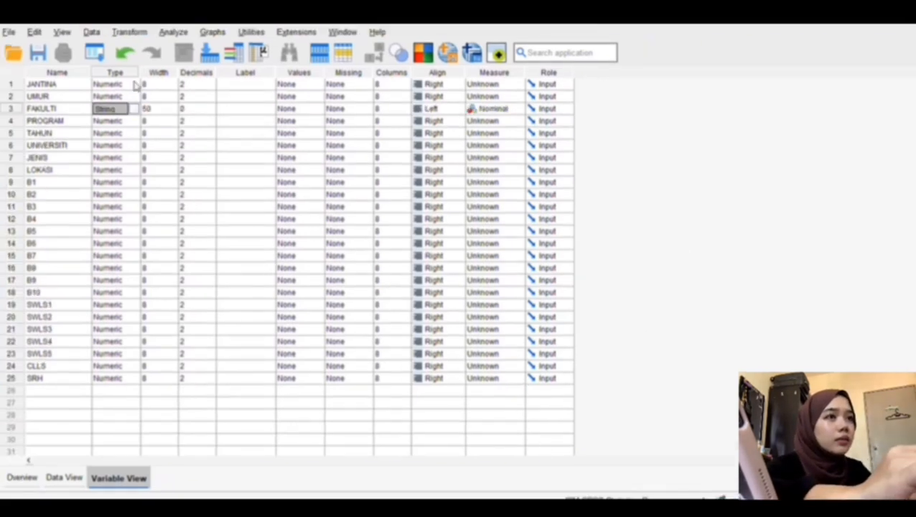
{"action": "left_click", "coordinate": [135, 96]}
{"action": "left_click", "coordinate": [134, 97]}
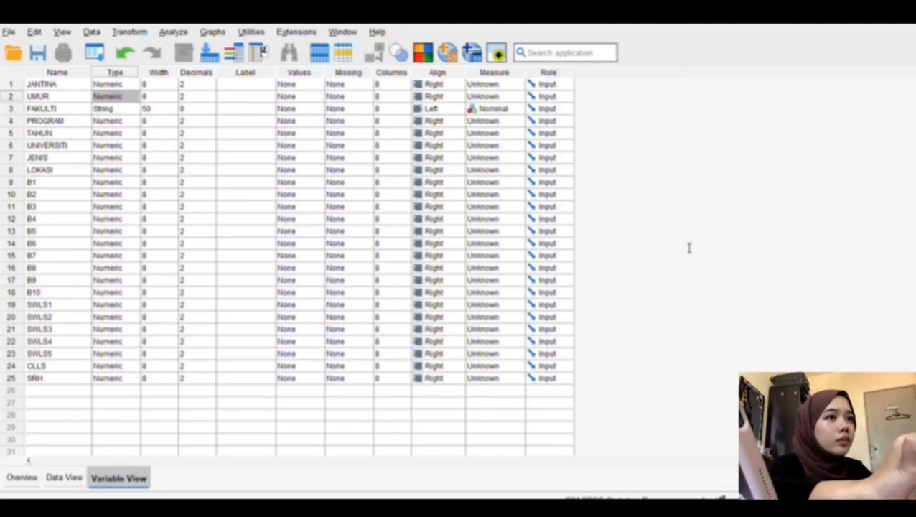
{"action": "left_click", "coordinate": [543, 433]}
Step: Change the type of the PROGRAM and UNIVERSITI variables to String with a width of 50
{"action": "left_click", "coordinate": [135, 121]}
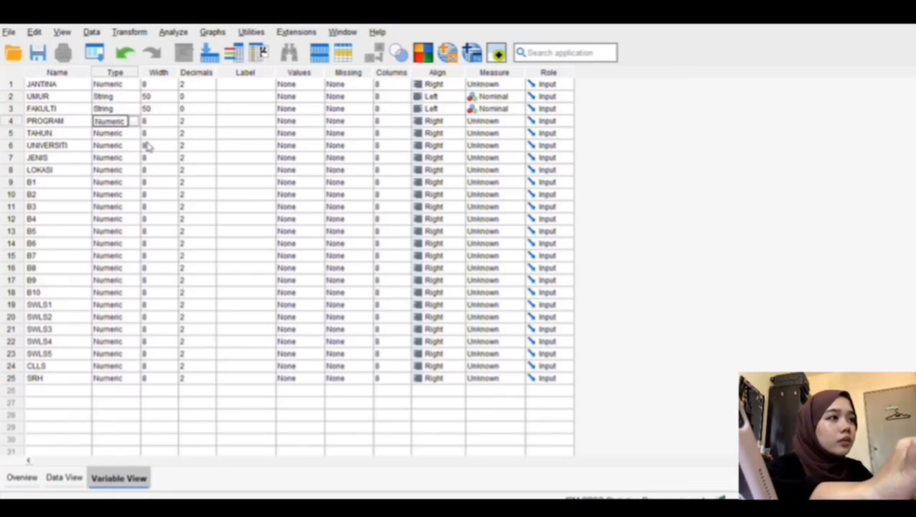
{"action": "left_click", "coordinate": [134, 121]}
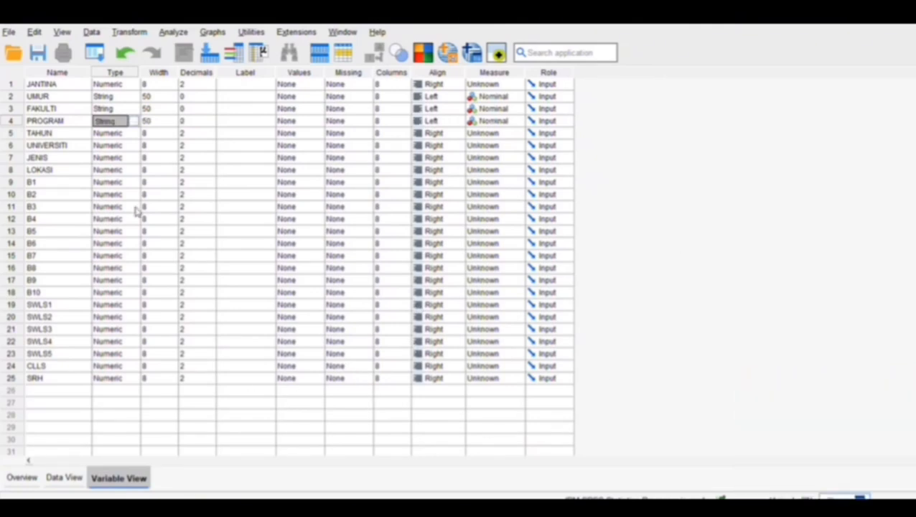
{"action": "key", "text": "Down"}
{"action": "key", "text": "Down"}
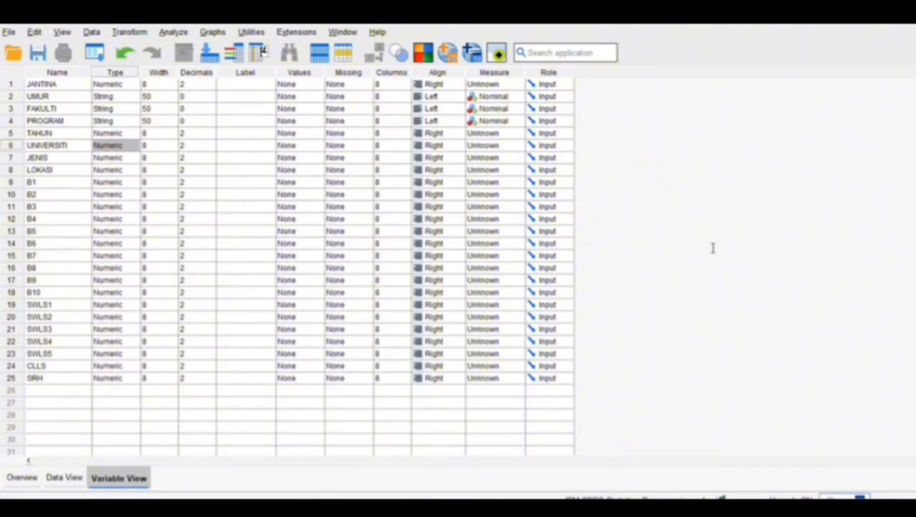
{"action": "type", "text": "String"}
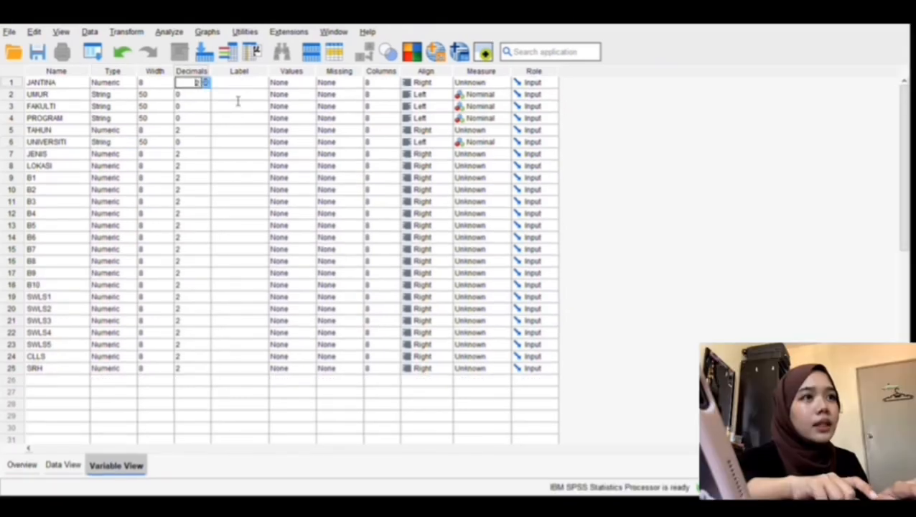
Step: Set the decimals to 0 for the numeric variables JANTINA, TAHUN, JENIS and LOKASI
{"action": "type", "text": "0"}
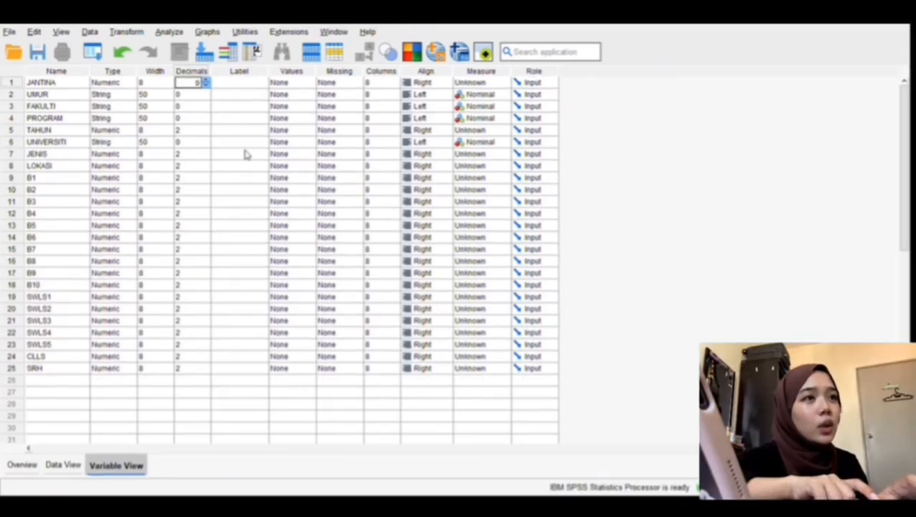
{"action": "key", "text": "Down"}
{"action": "key", "text": "Down"}
{"action": "key", "text": "Down"}
{"action": "key", "text": "Down"}
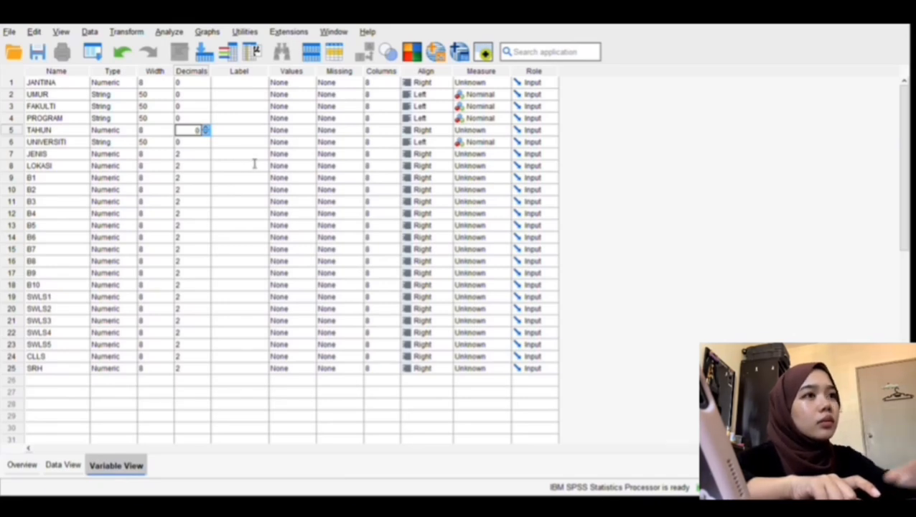
{"action": "key", "text": "Down"}
{"action": "key", "text": "Down"}
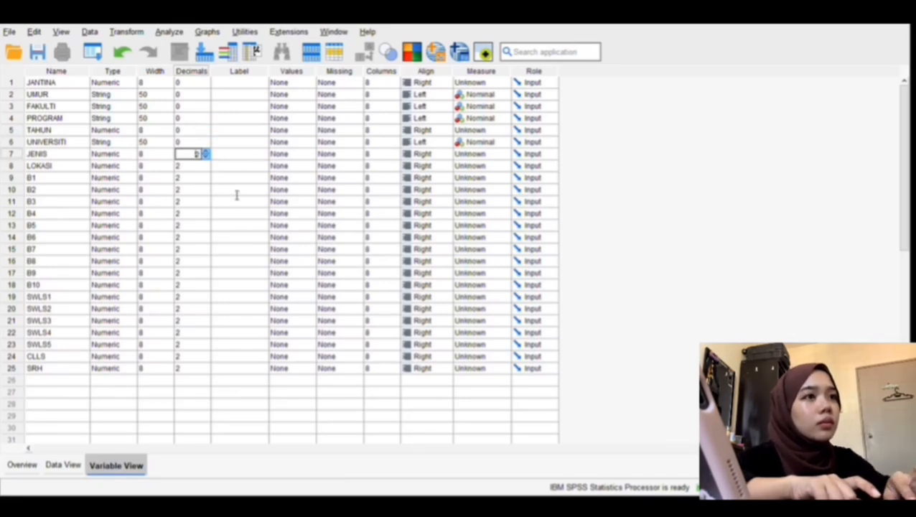
{"action": "type", "text": "0"}
{"action": "key", "text": "Down"}
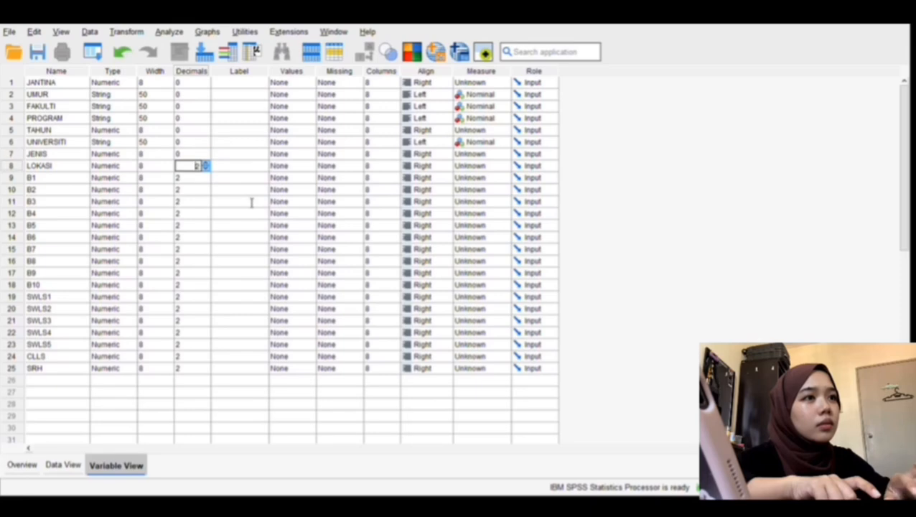
{"action": "type", "text": "0"}
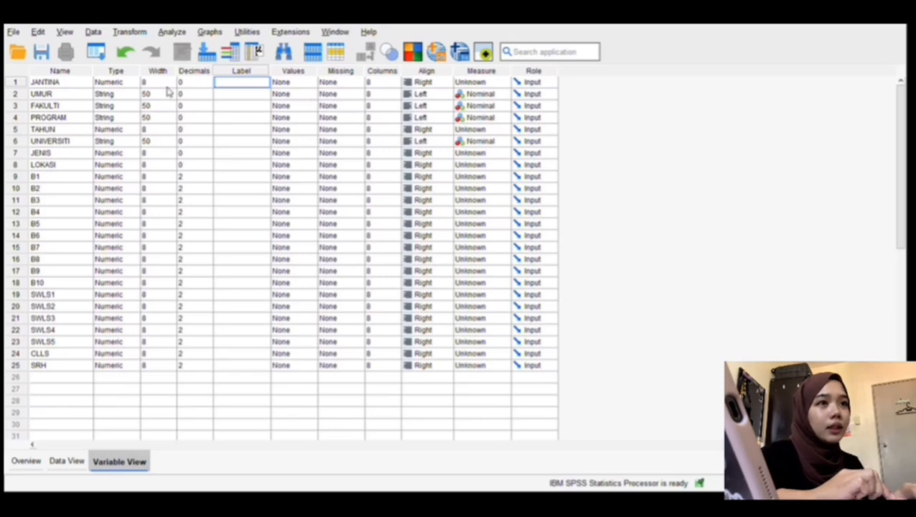
Step: Copy the names of the first eight variables, JANTINA through LOKASI, into their labels
{"action": "left_click_drag", "start_coordinate": [40, 83], "coordinate": [85, 202]}
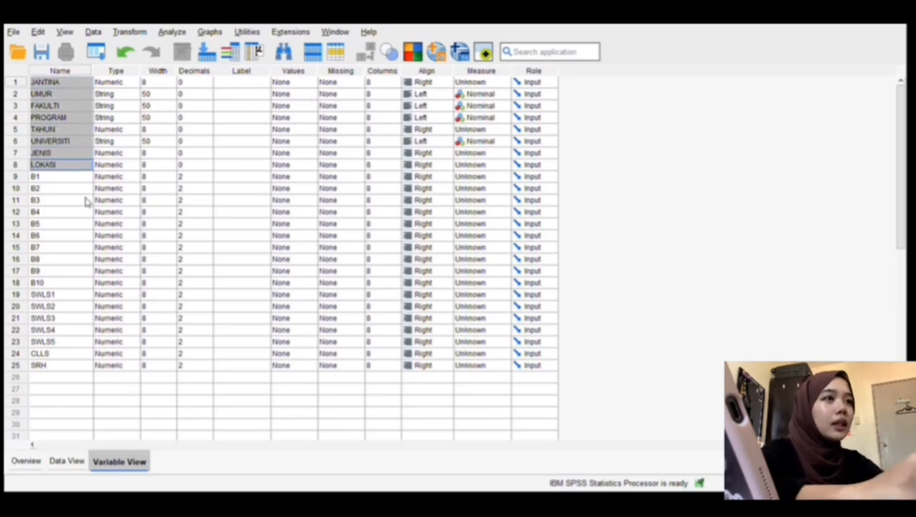
{"action": "right_click", "coordinate": [86, 198]}
{"action": "left_click", "coordinate": [114, 211]}
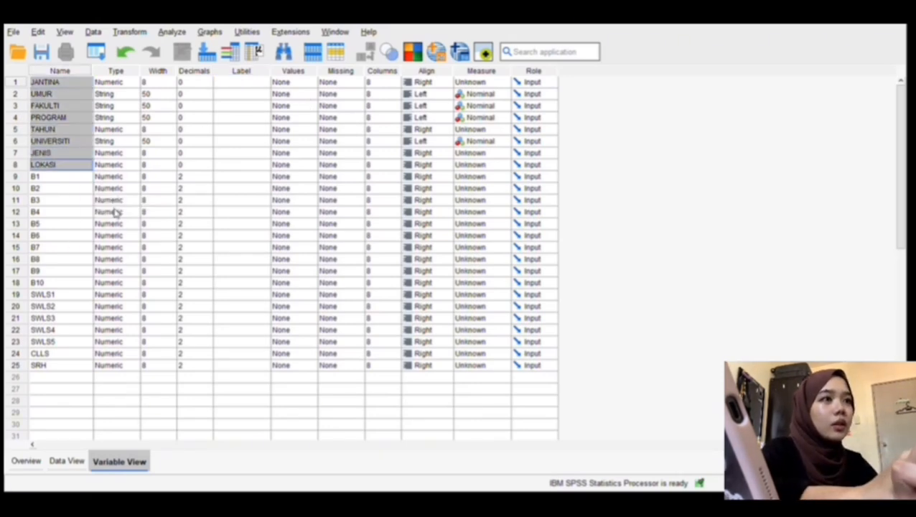
{"action": "left_click_drag", "start_coordinate": [267, 83], "coordinate": [295, 199]}
{"action": "right_click", "coordinate": [294, 199]}
{"action": "left_click", "coordinate": [315, 233]}
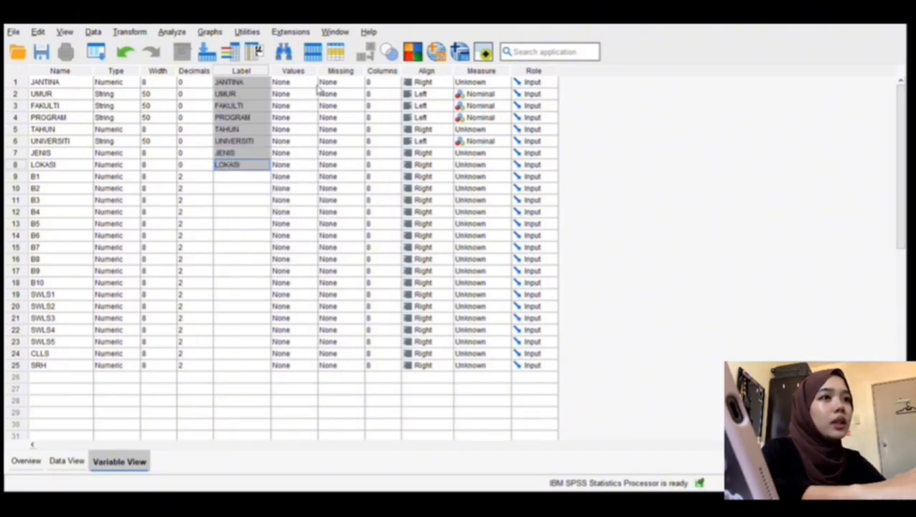
Step: Change the label of the PROGRAM variable to NAMA PROGRAM
{"action": "left_click", "coordinate": [275, 143]}
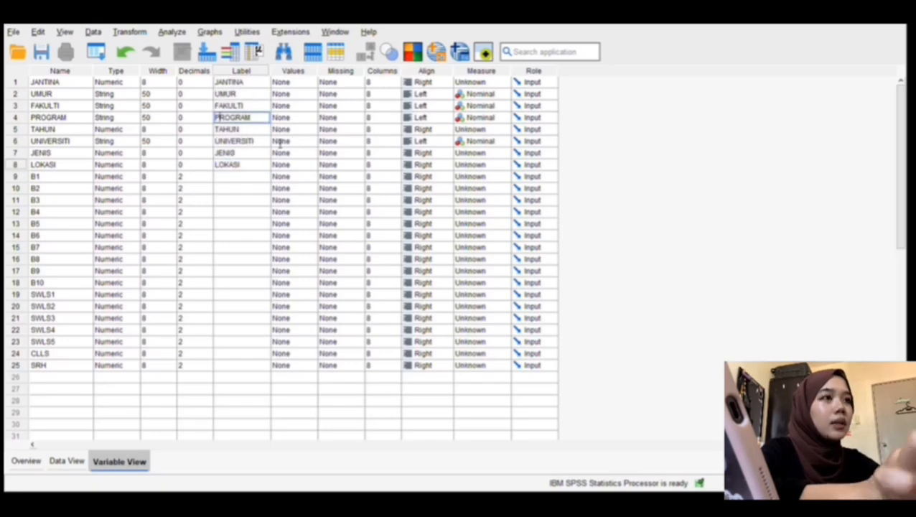
{"action": "double_click", "coordinate": [275, 144]}
{"action": "type", "text": "NAMA"}
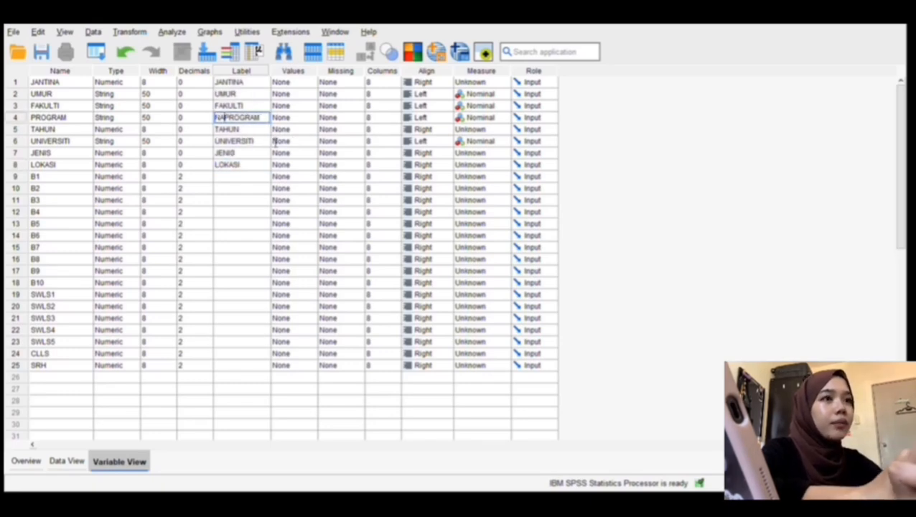
{"action": "key", "text": "Return"}
Step: Change the TAHUN label to TAHUN PENGAJIAN and the UNIVERSITI label to NAMA UNIVERSITI
{"action": "key", "text": "F2"}
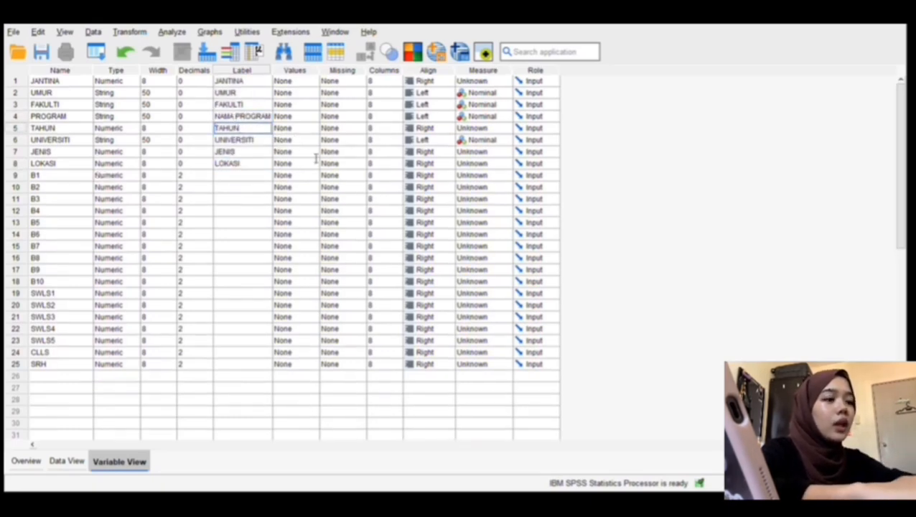
{"action": "type", "text": "PENGAJIAN"}
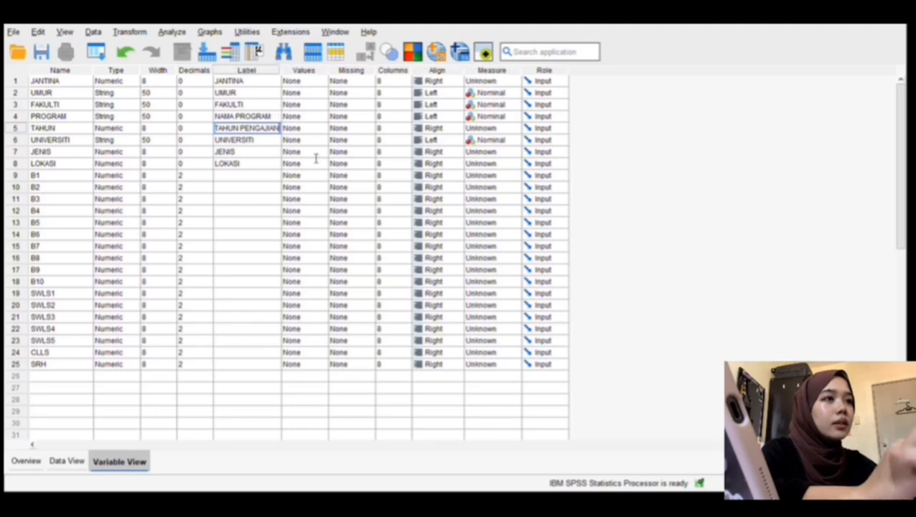
{"action": "key", "text": "Return"}
{"action": "key", "text": "F2"}
{"action": "key", "text": "Home"}
{"action": "type", "text": "NAMA"}
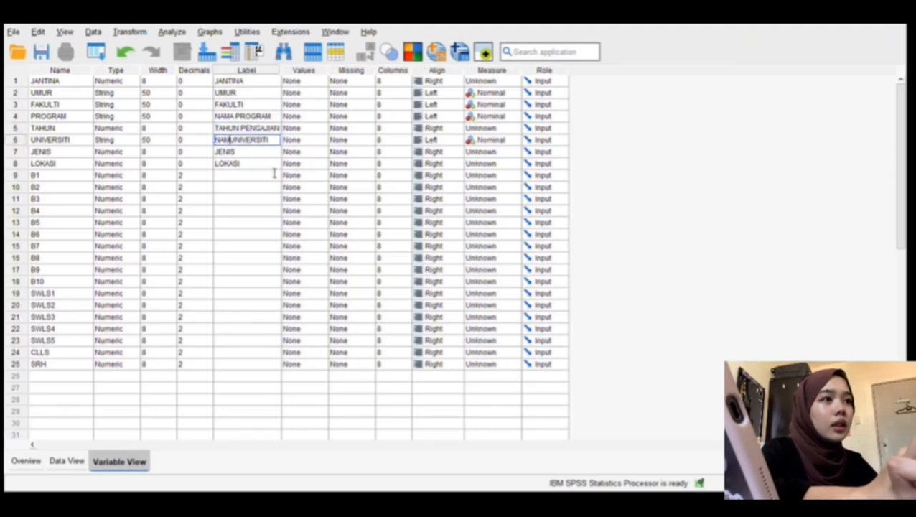
{"action": "key", "text": "Return"}
Step: Change the label of the JENIS variable to JENIS UNIVERSITI
{"action": "key", "text": "F2"}
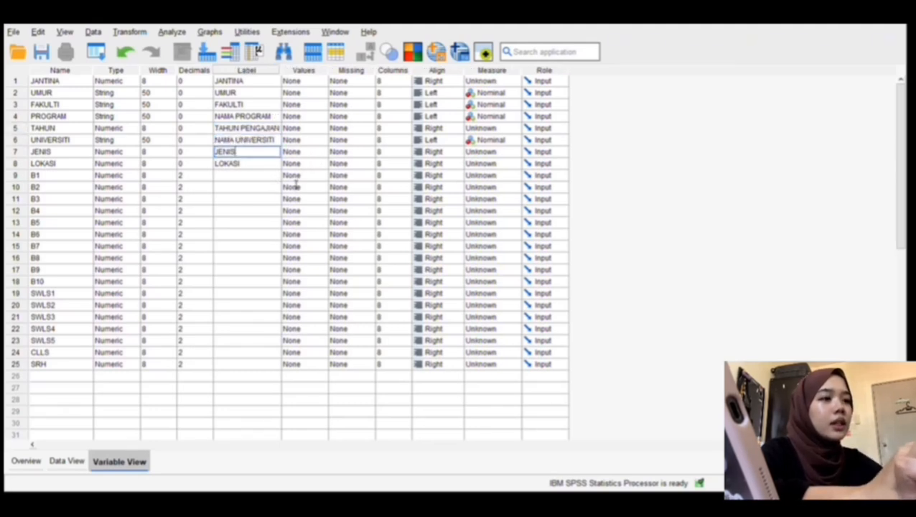
{"action": "type", "text": "UNIVWER"}
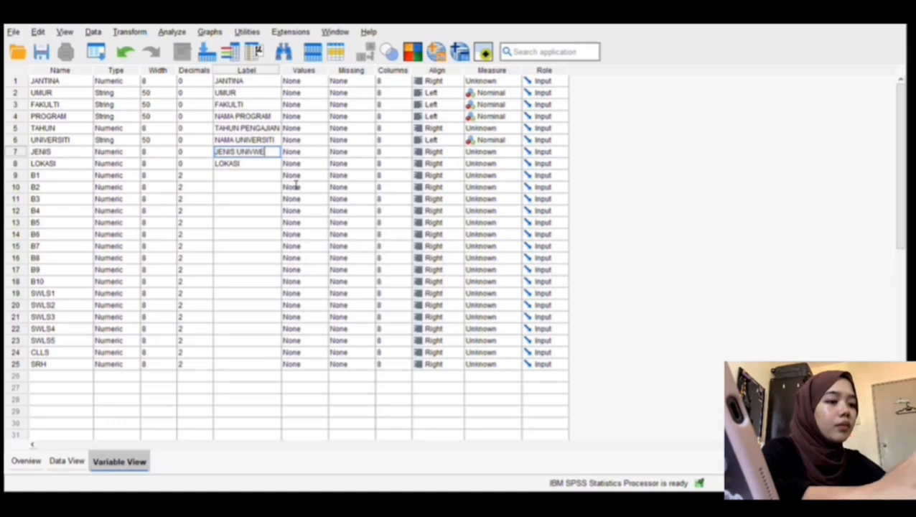
{"action": "key", "text": "BackSpace"}
{"action": "key", "text": "BackSpace"}
{"action": "key", "text": "BackSpace"}
{"action": "key", "text": "BackSpace"}
{"action": "type", "text": "VWR"}
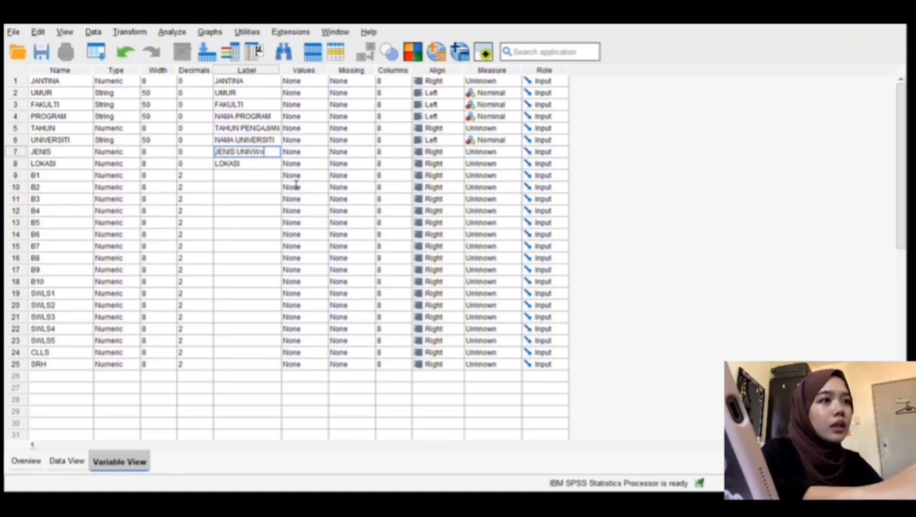
{"action": "key", "text": "BackSpace"}
{"action": "key", "text": "BackSpace"}
{"action": "type", "text": "ERSI"}
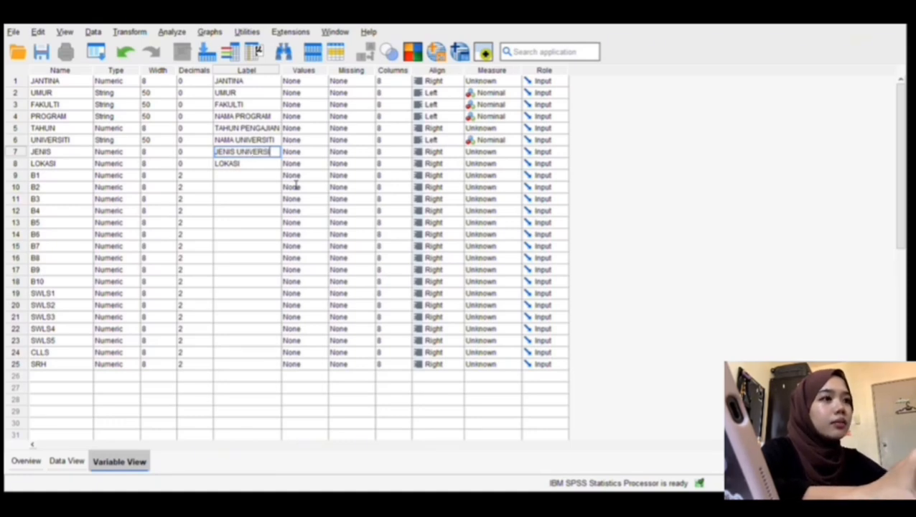
{"action": "type", "text": "TI"}
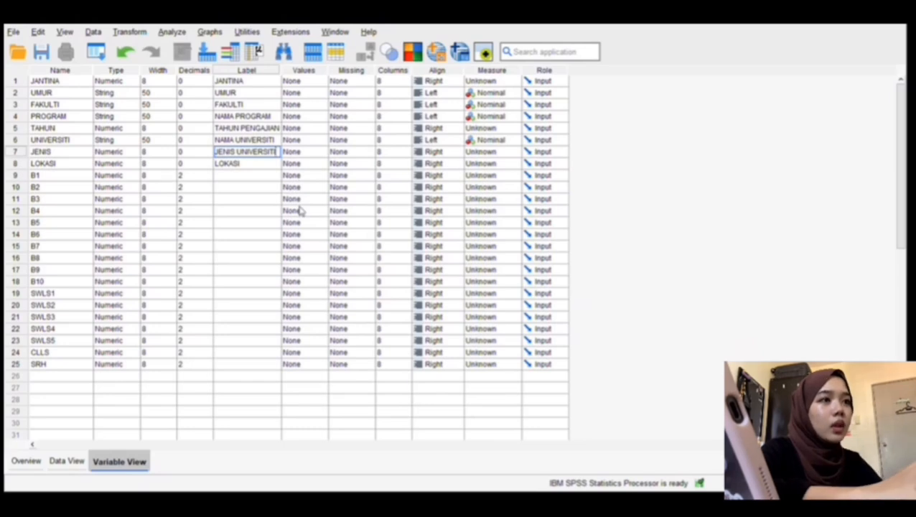
{"action": "key", "text": "Return"}
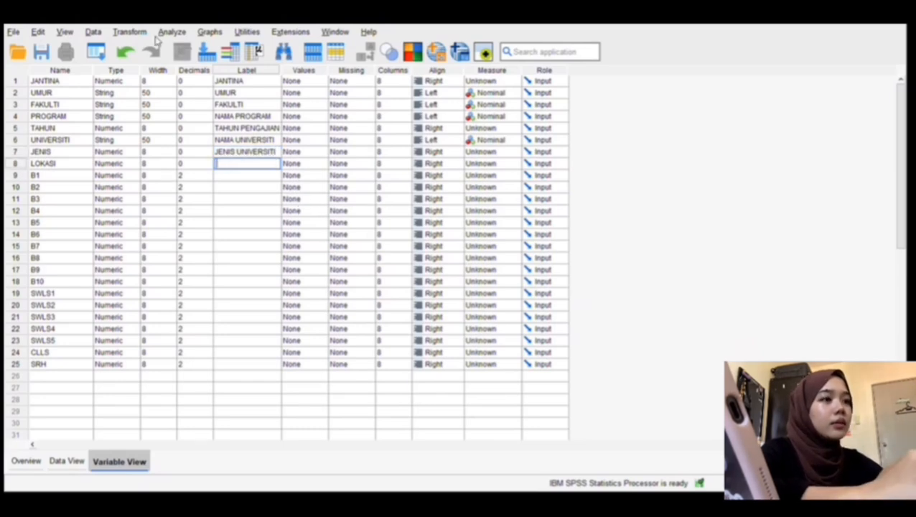
Step: Change the label of the LOKASI variable to LOKASI UNIVERSITI
{"action": "left_click", "coordinate": [125, 51]}
{"action": "left_click", "coordinate": [151, 52]}
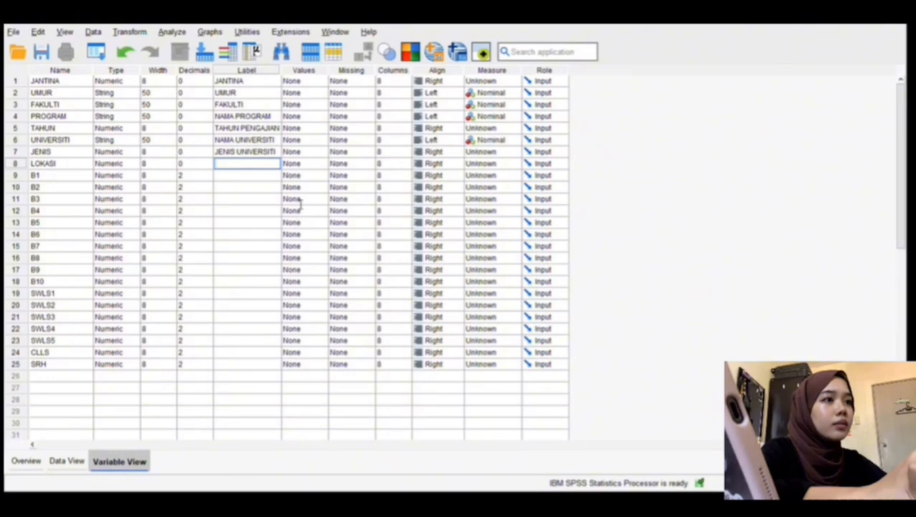
{"action": "type", "text": "LOKASI UNIVERS"}
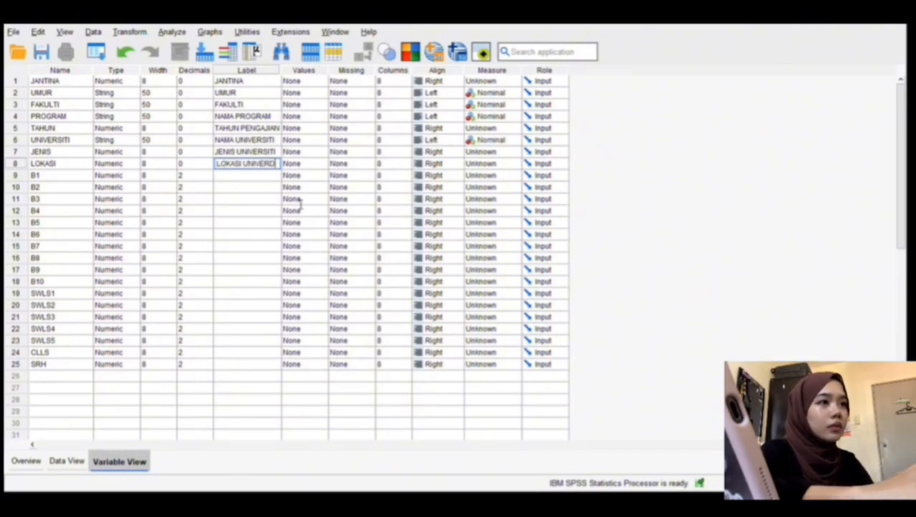
{"action": "type", "text": "ITI"}
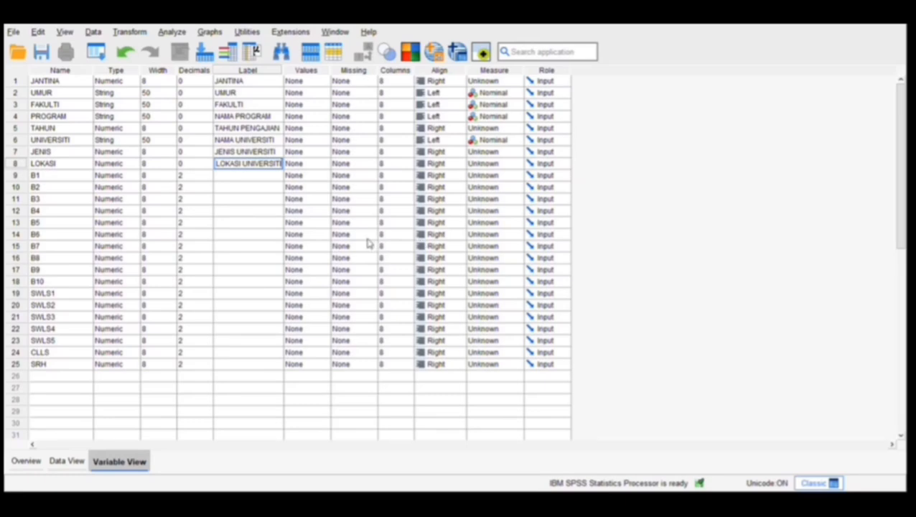
{"action": "key", "text": "Return"}
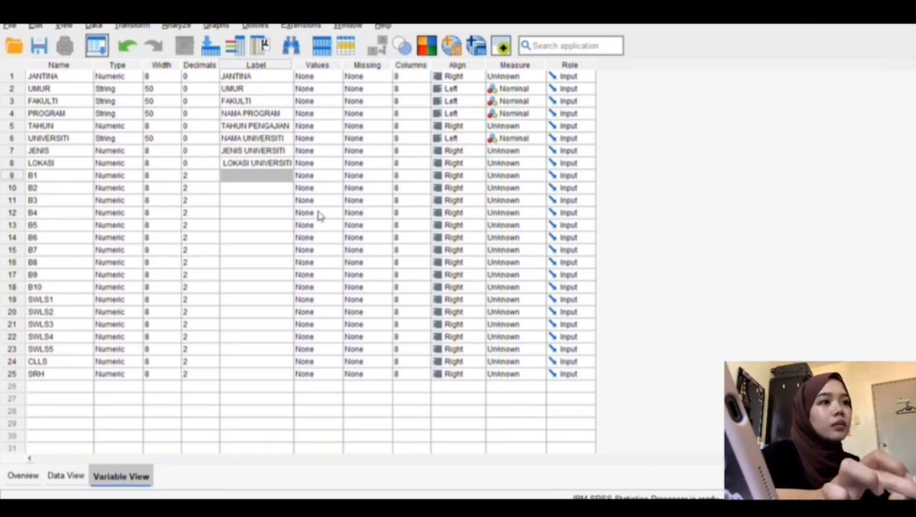
Step: Label B1 "Ekstrovert, bersemangat." and B2 "Kritikal, suka bertengkar" with the questionnaire's item wording
{"action": "key", "text": "ctrl+v"}
{"action": "key", "text": "Return"}
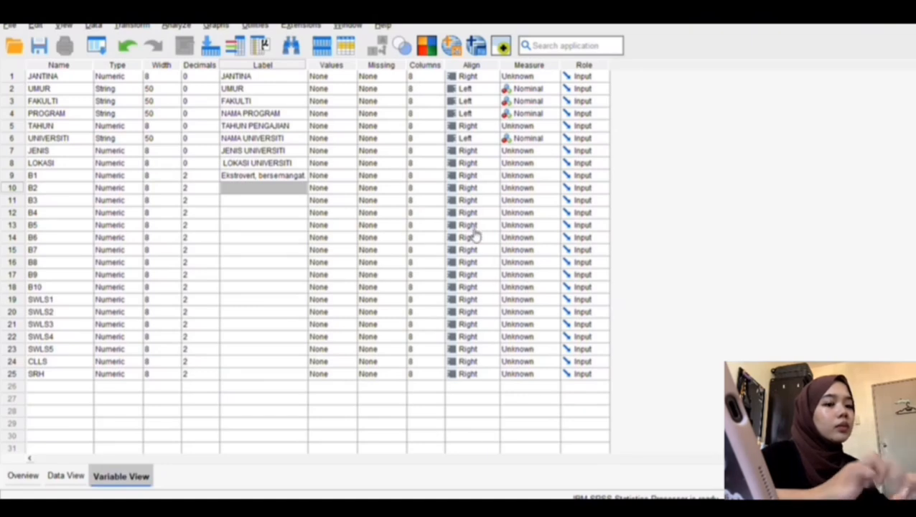
{"action": "left_click", "coordinate": [289, 188]}
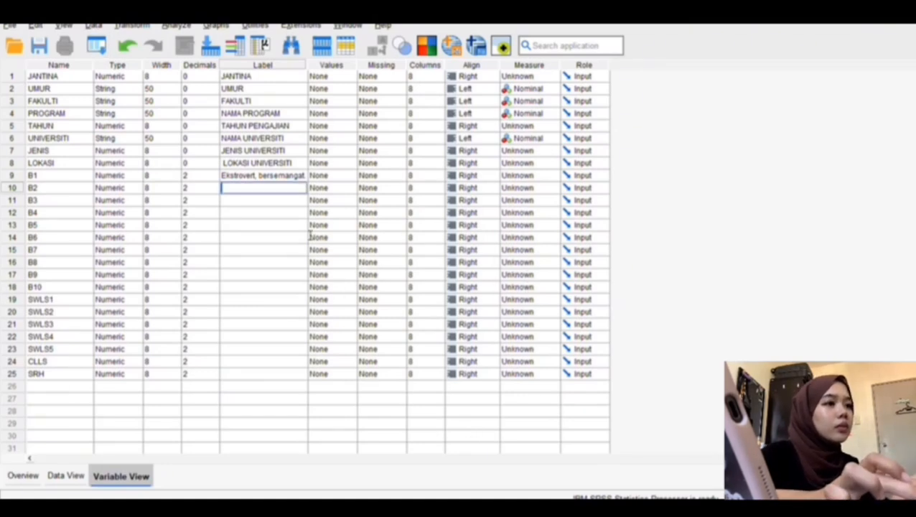
{"action": "key", "text": "ctrl+v"}
{"action": "key", "text": "Return"}
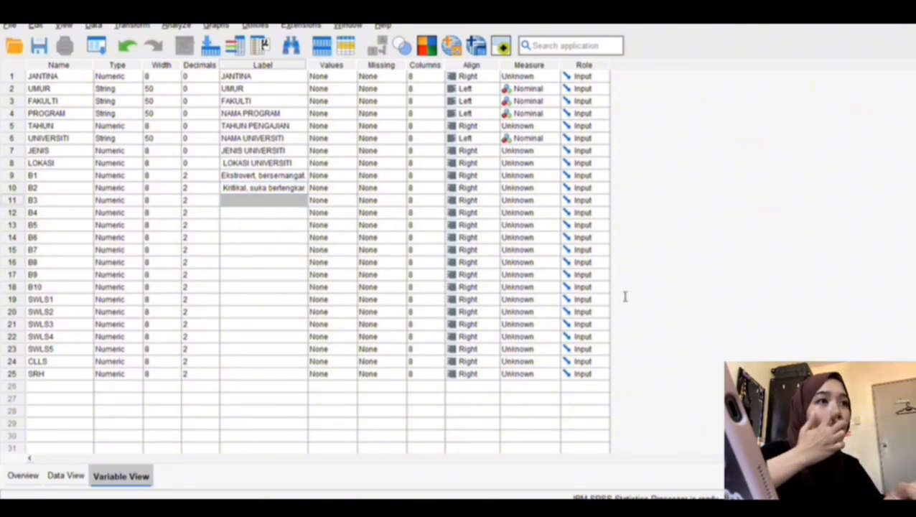
Step: Label B3 "Boleh diharap, mempunyai disiplin diri." and B4 "Bimbang, mudah terganggu." from the questionnaire items
{"action": "left_click", "coordinate": [286, 201]}
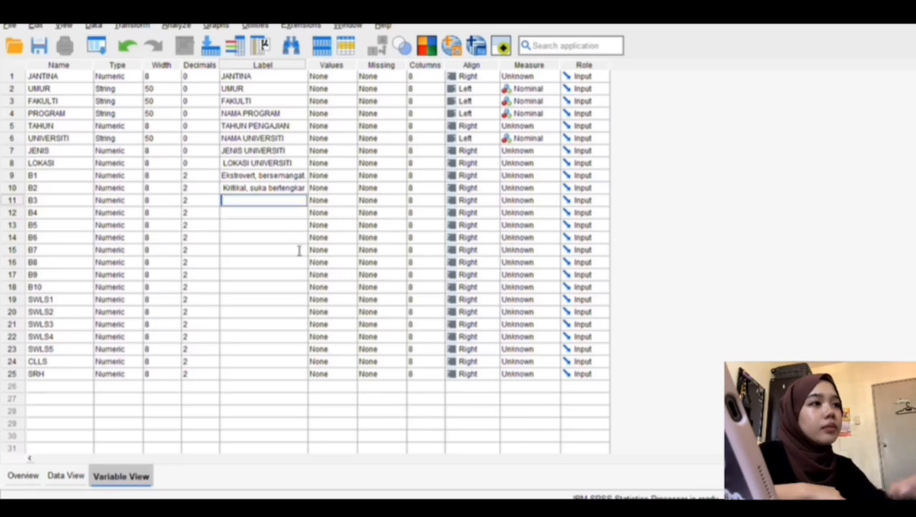
{"action": "key", "text": "ctrl+v"}
{"action": "key", "text": "Return"}
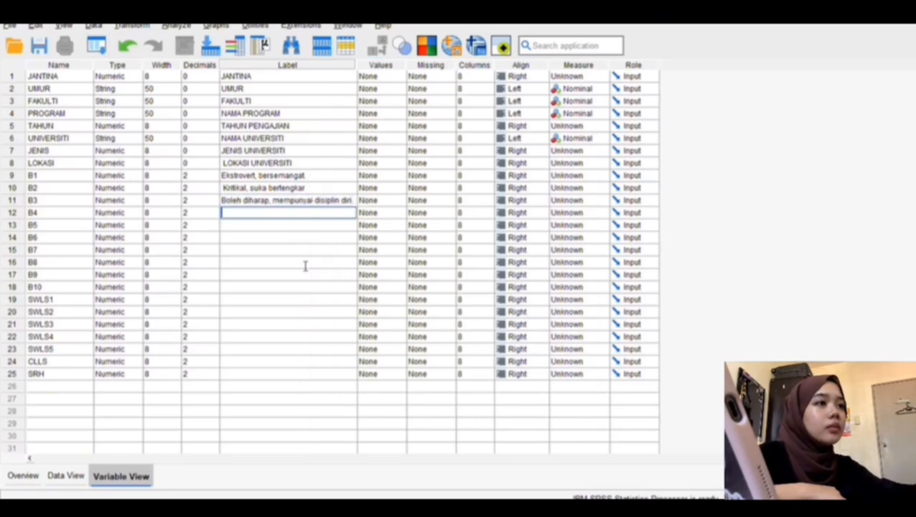
{"action": "left_click", "coordinate": [444, 497]}
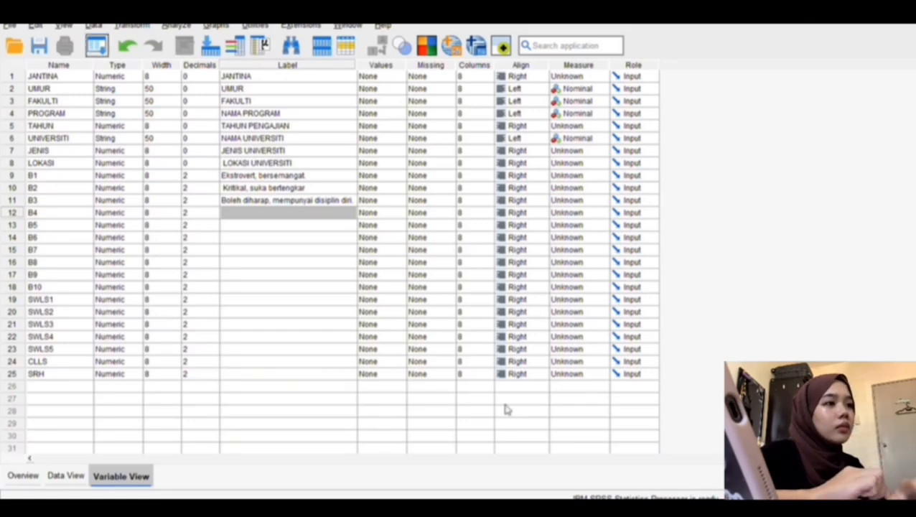
{"action": "key", "text": "ctrl+v"}
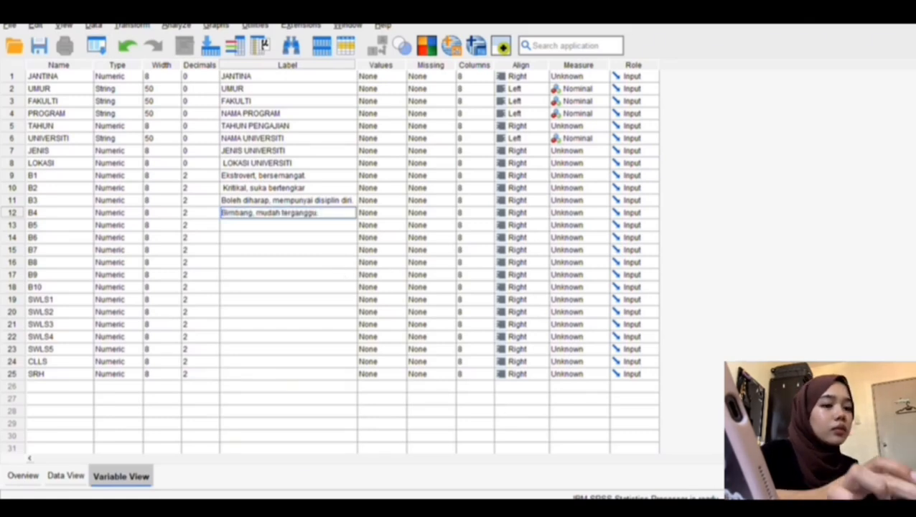
Step: Label B5 "Terbuka kepada pengalaman baharu, kompleks." and B6 "Suka bersendirian, pendiam." from the questionnaire items
{"action": "left_click", "coordinate": [487, 497]}
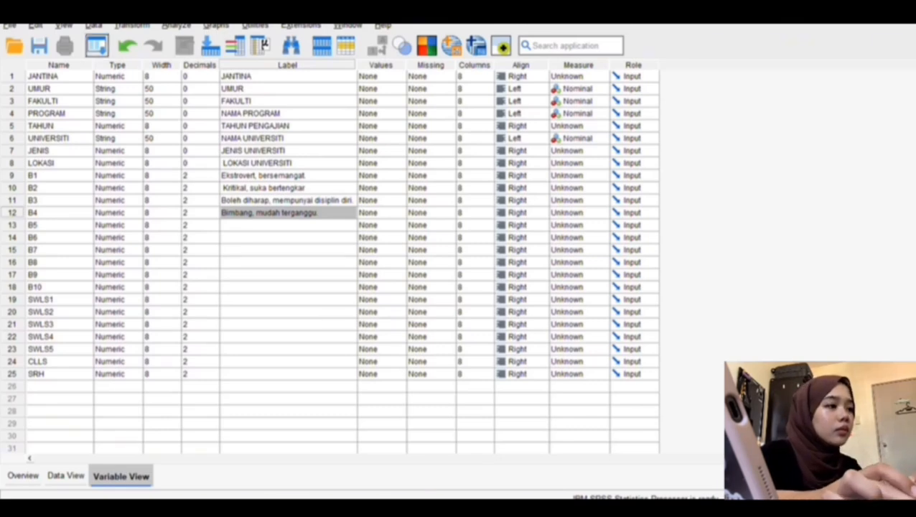
{"action": "left_click", "coordinate": [321, 280]}
{"action": "type", "text": "Terbuka kepada pengalaman baharu, kompleks."}
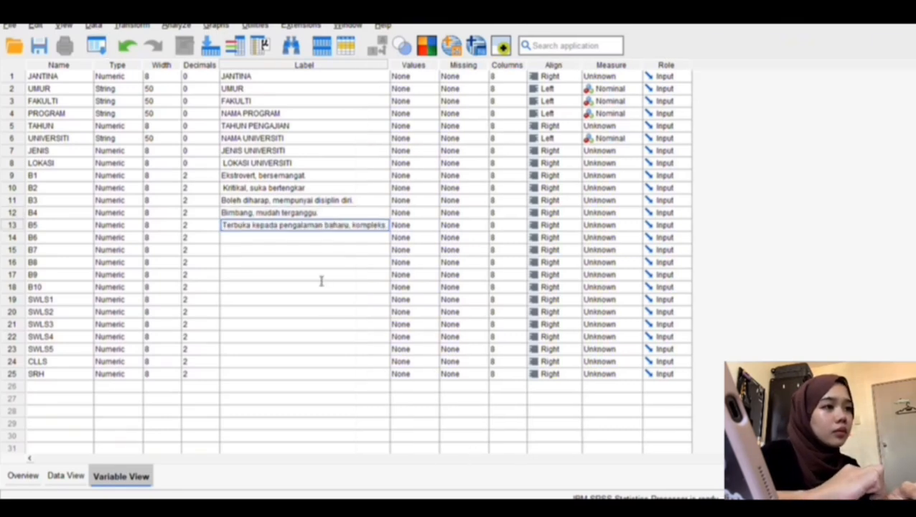
{"action": "left_click", "coordinate": [326, 299]}
{"action": "left_click", "coordinate": [485, 504]}
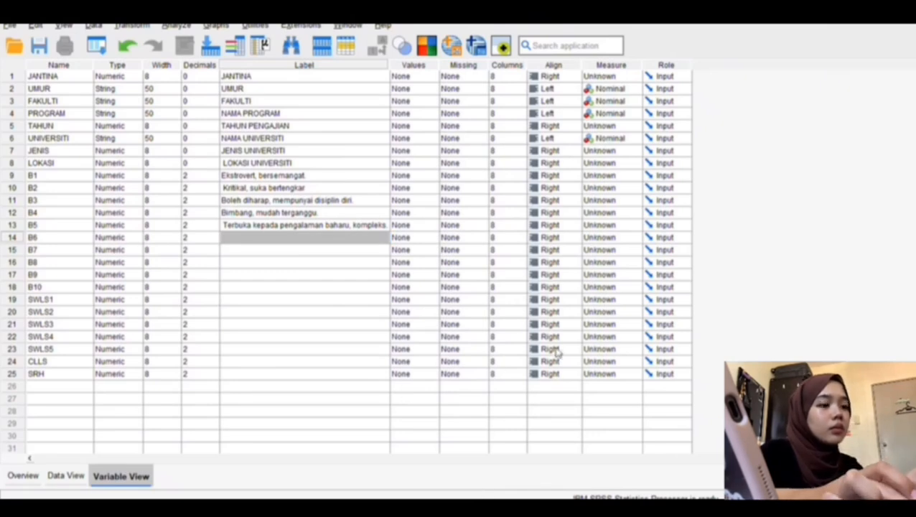
{"action": "key", "text": "alt+Tab"}
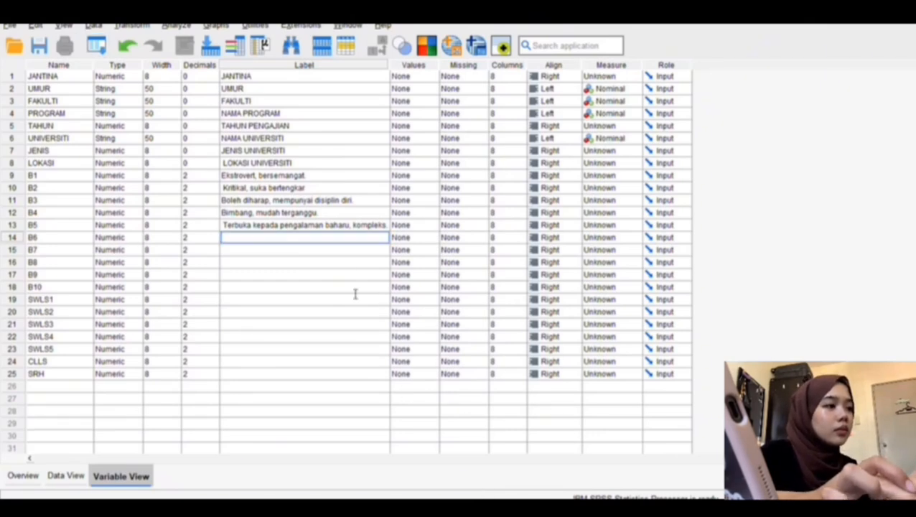
{"action": "type", "text": "Suka bersendirian, pendiam."}
{"action": "key", "text": "Return"}
Step: Label B7 "Bersimpati, mesra." and B8 "Tidak teratur, cuai." from the questionnaire items
{"action": "key", "text": "alt+Tab"}
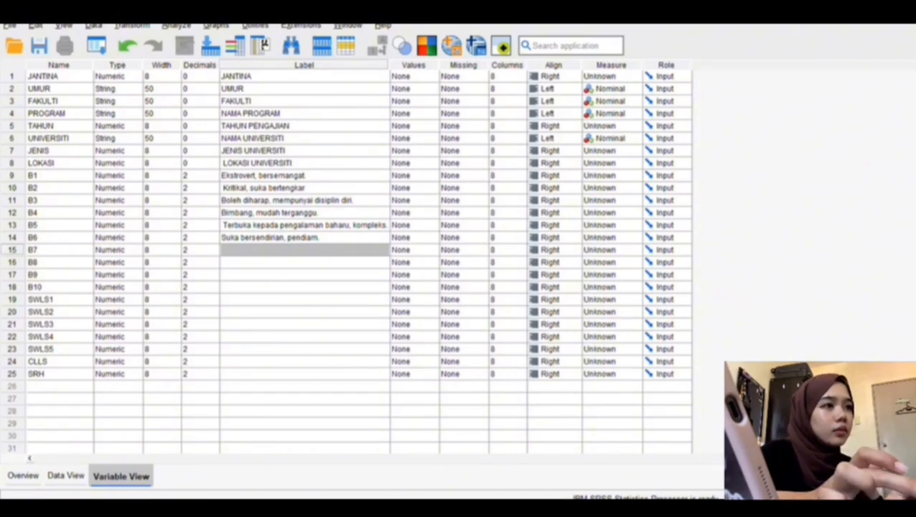
{"action": "key", "text": "alt+Tab"}
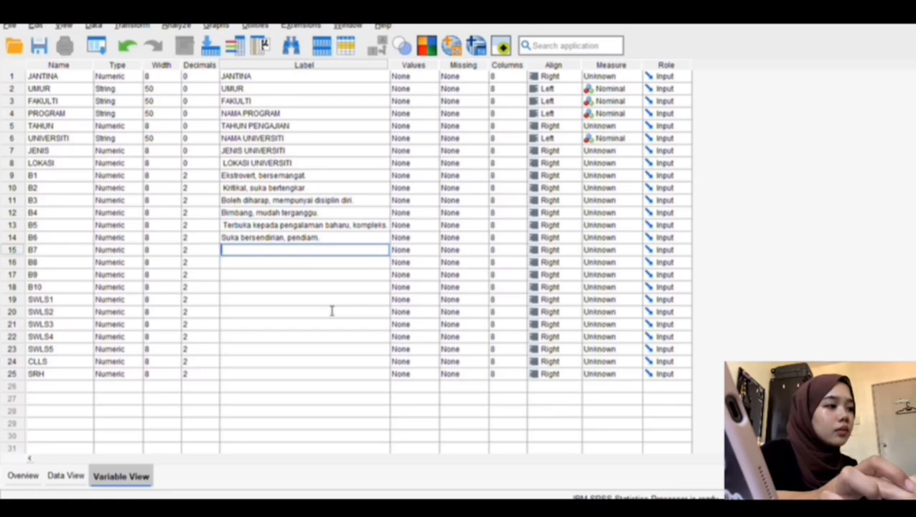
{"action": "type", "text": "Bersimpati, mesra."}
{"action": "key", "text": "Return"}
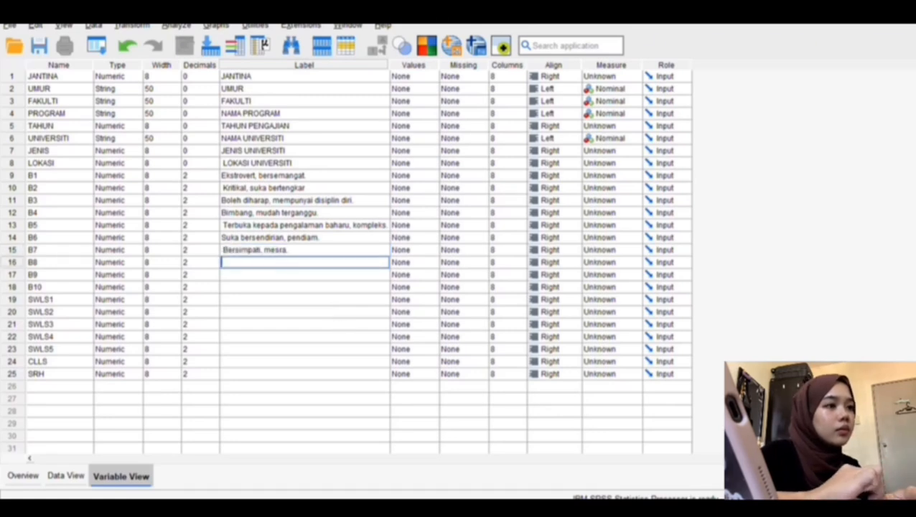
{"action": "key", "text": "alt+Tab"}
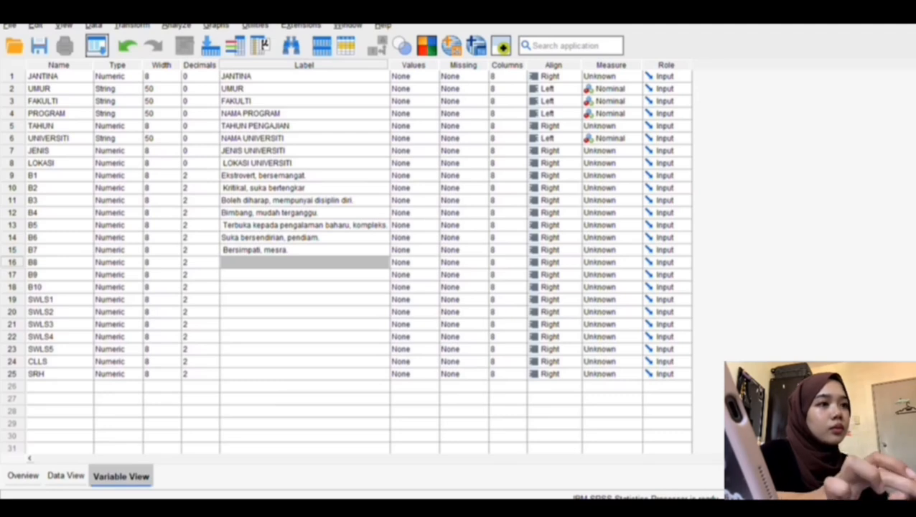
{"action": "key", "text": "alt+Tab"}
{"action": "type", "text": "Tidak teratur, cuai."}
{"action": "key", "text": "Return"}
{"action": "key", "text": "Return"}
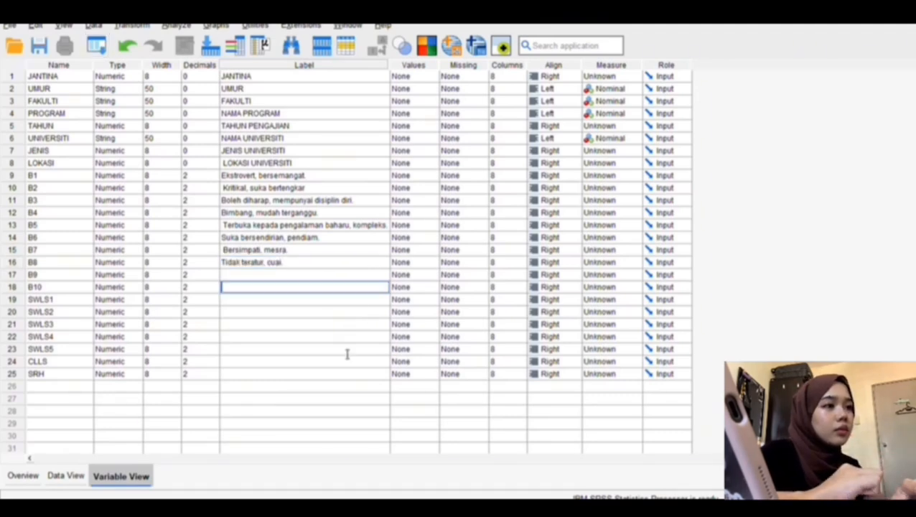
Step: Label B9 "Tenang, stabil emosi." and B10 "Konvensional, tidak kreatif." from the questionnaire items
{"action": "key", "text": "Up"}
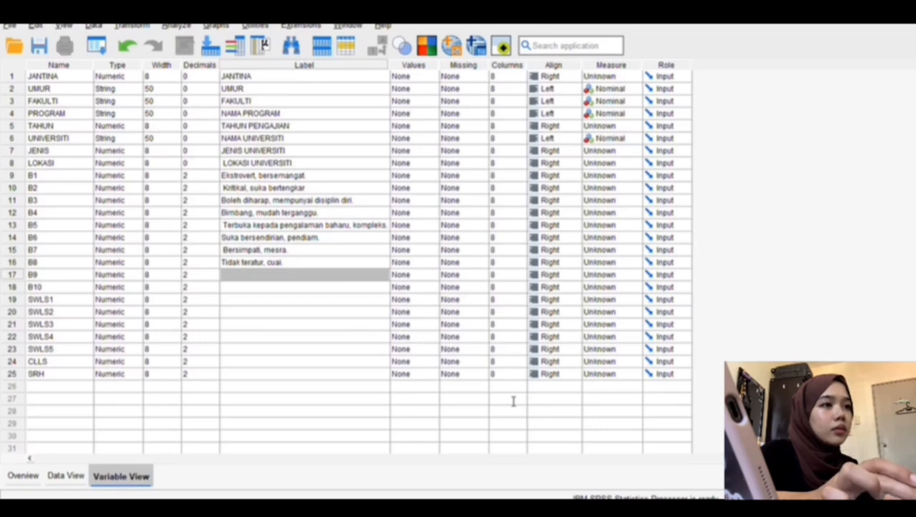
{"action": "type", "text": "Tenang, stabil emosi."}
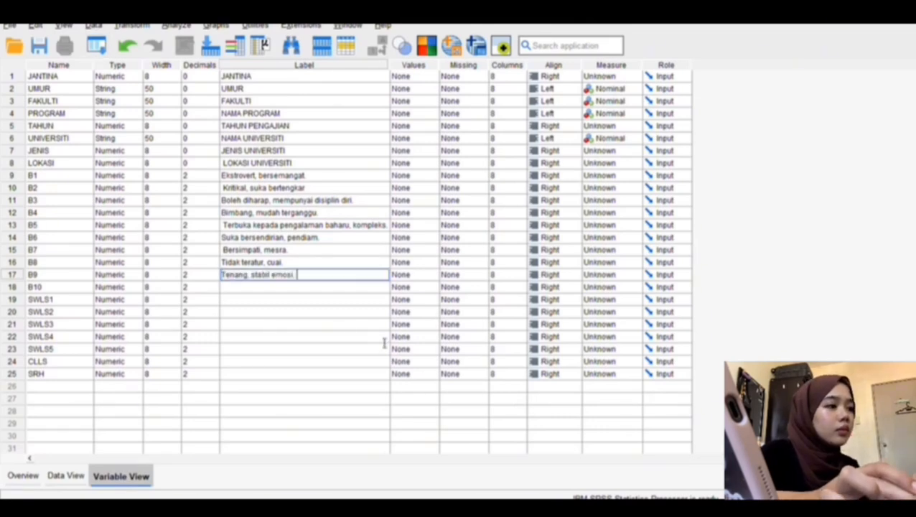
{"action": "key", "text": "Return"}
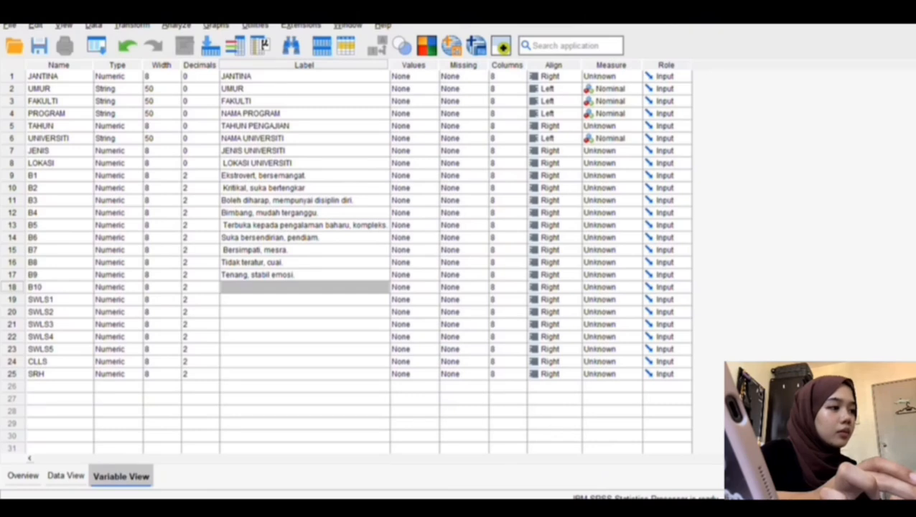
{"action": "type", "text": "Konvensional, tidak kreatif."}
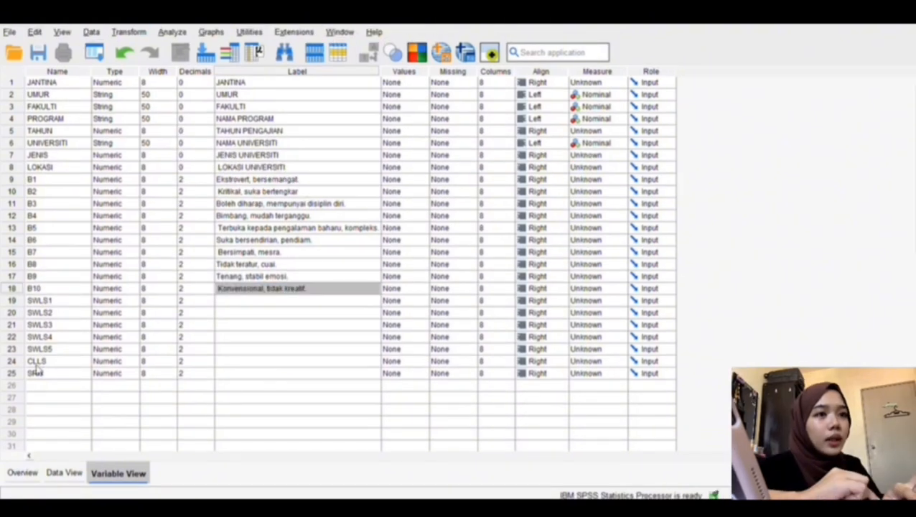
Step: Copy the variable names SWLS1 through SWLS5 into their own labels
{"action": "left_click_drag", "start_coordinate": [44, 300], "coordinate": [81, 444]}
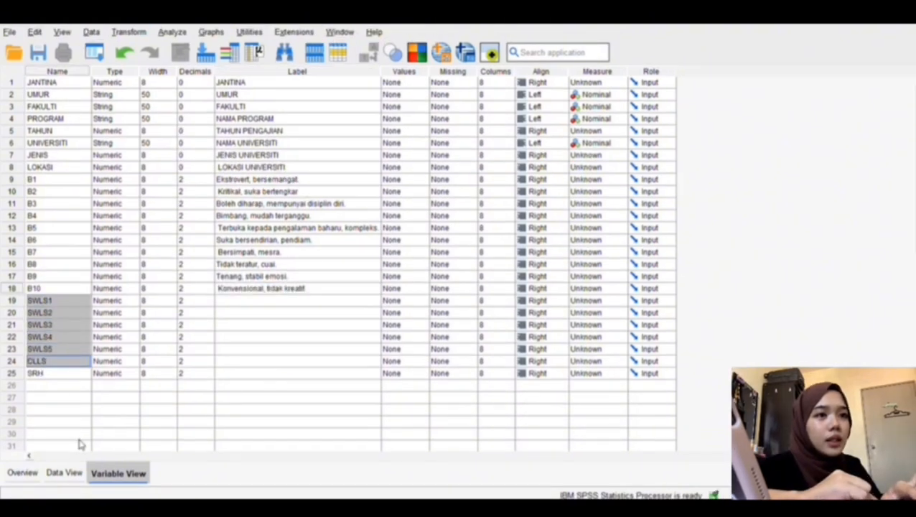
{"action": "key", "text": "shift+Up"}
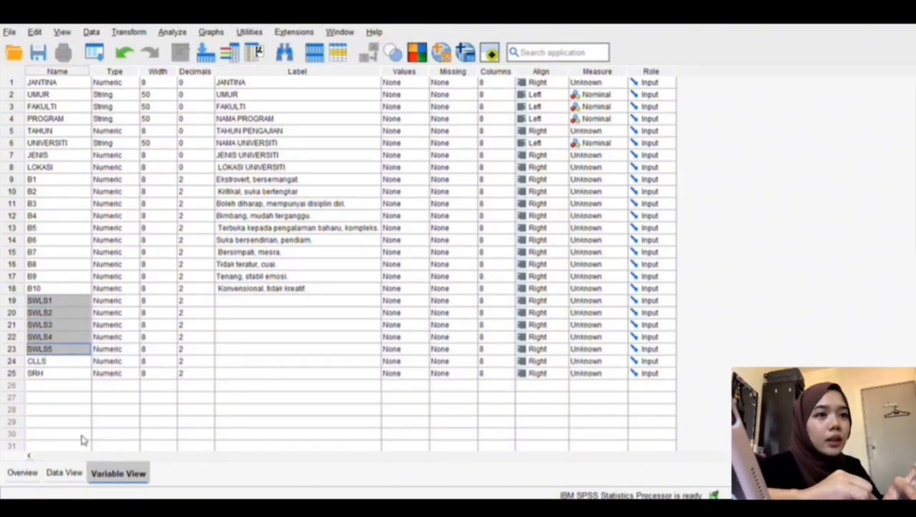
{"action": "right_click", "coordinate": [81, 440]}
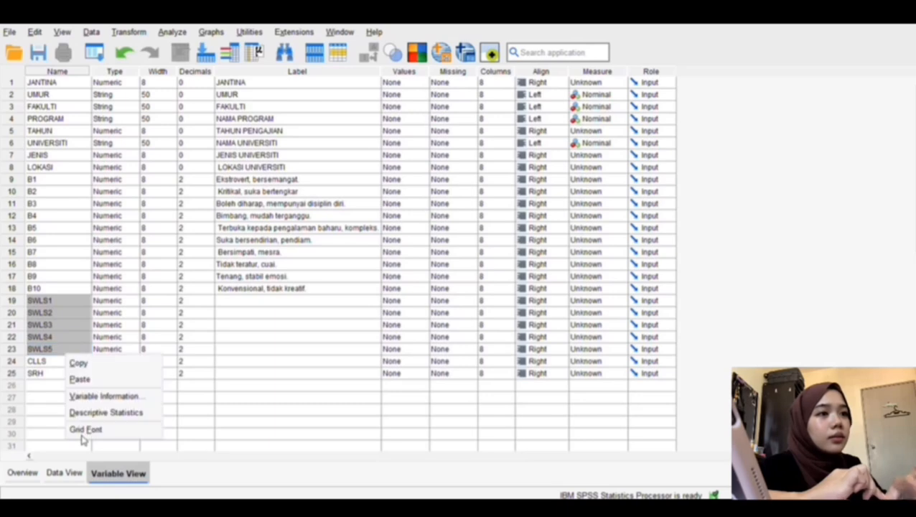
{"action": "left_click", "coordinate": [236, 386]}
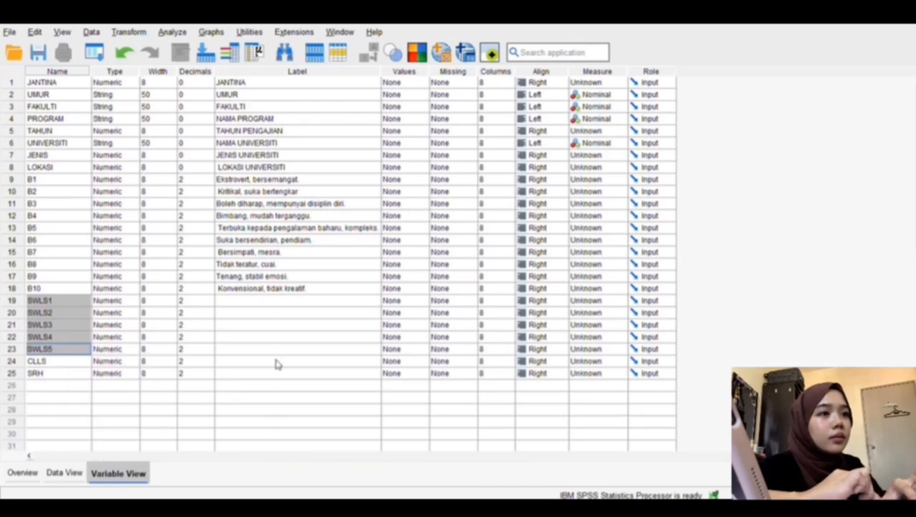
{"action": "left_click_drag", "start_coordinate": [278, 371], "coordinate": [300, 428]}
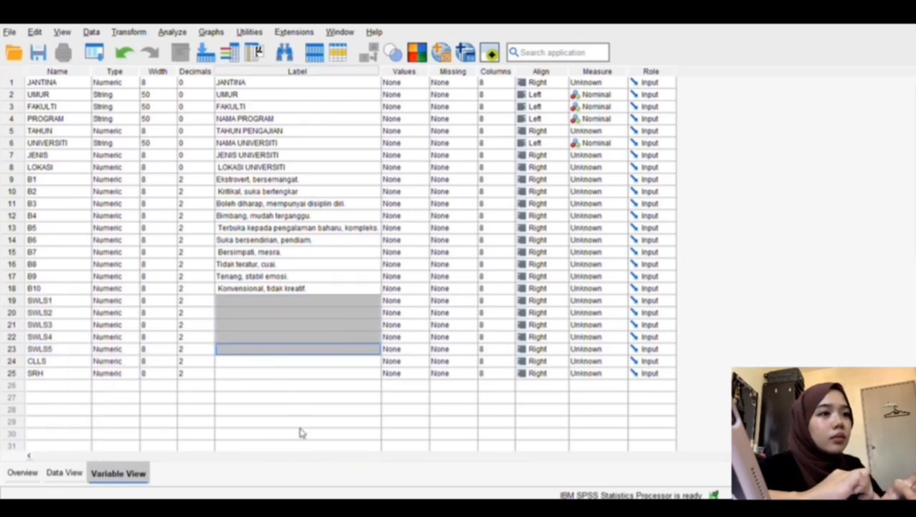
{"action": "right_click", "coordinate": [301, 431]}
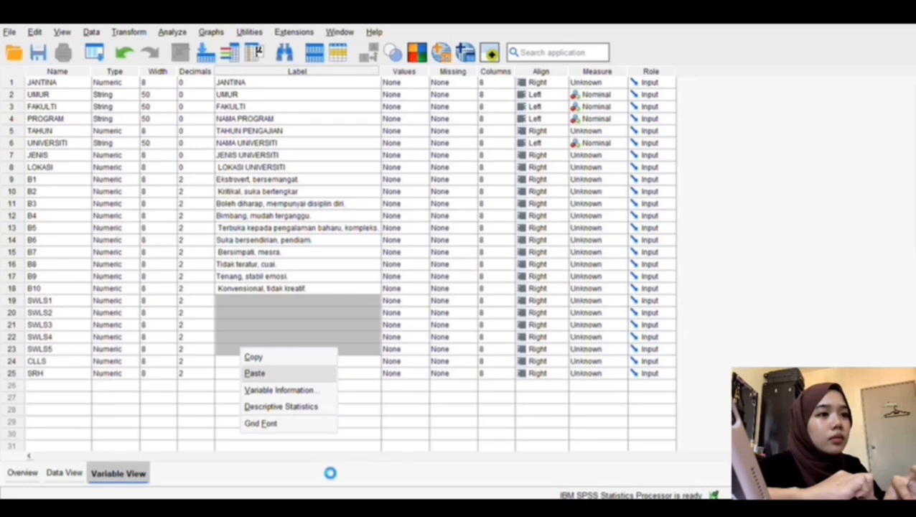
{"action": "key", "text": "Return"}
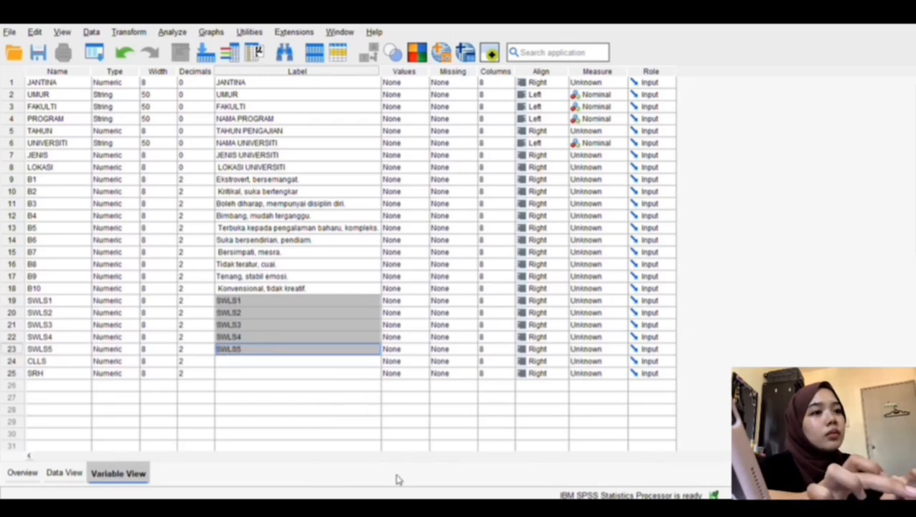
Step: Set the label of the CLLS variable to CANTRIL'S LADDER OF LIFE SCALE
{"action": "key", "text": "Down"}
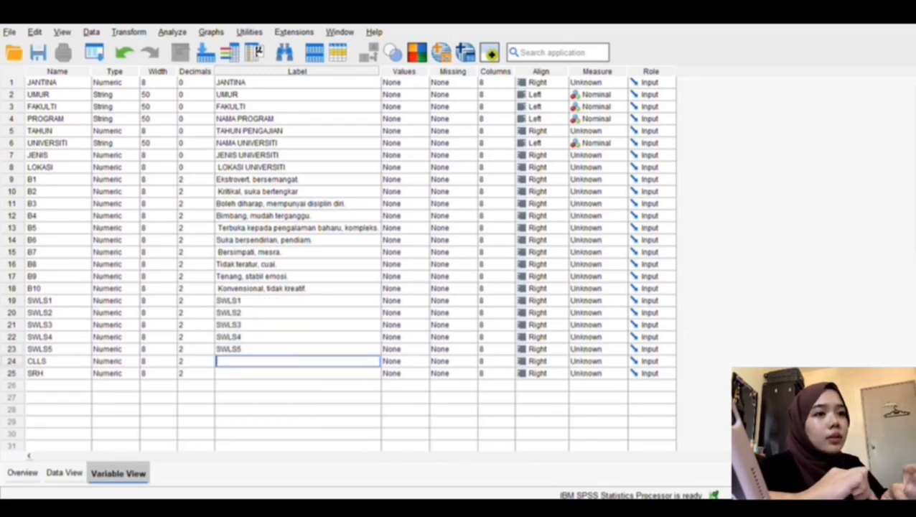
{"action": "right_click", "coordinate": [298, 362]}
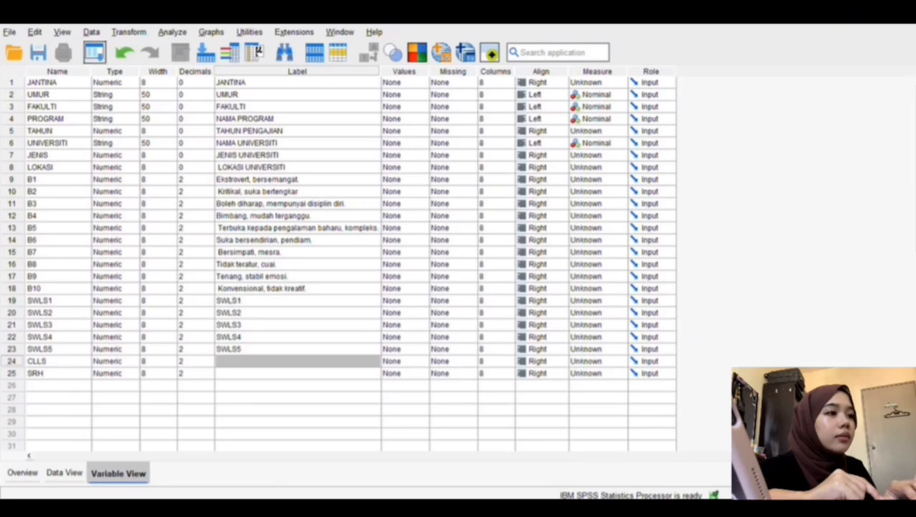
{"action": "key", "text": "F2"}
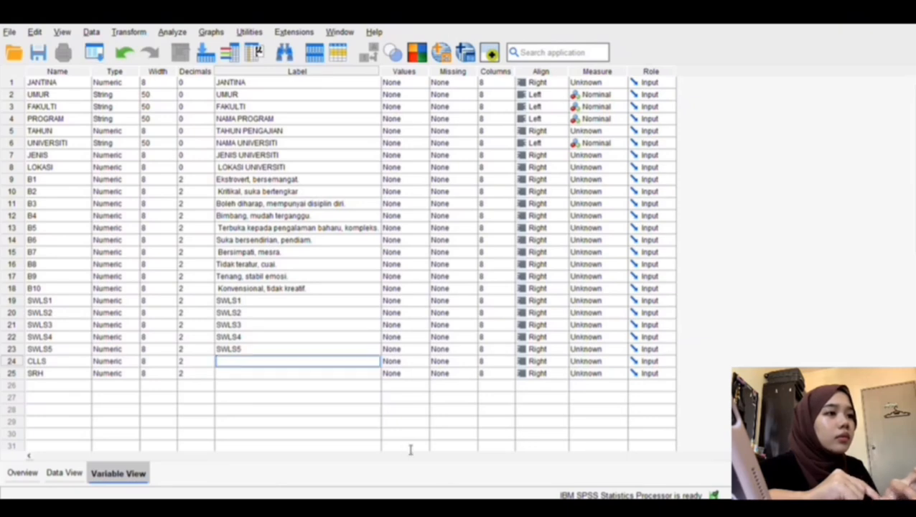
{"action": "right_click", "coordinate": [325, 361]}
{"action": "left_click", "coordinate": [338, 436]}
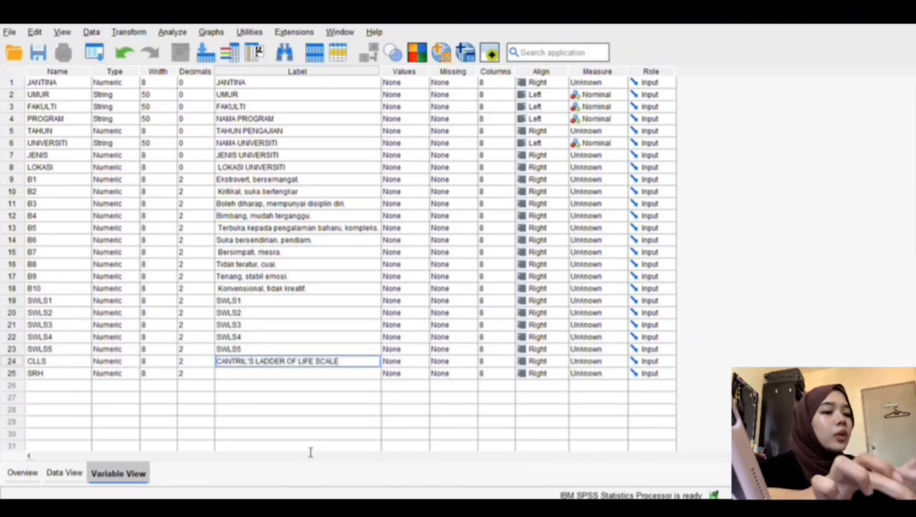
Step: Set the label of the SRH variable to SELF-RATING OF HAPPINESS
{"action": "key", "text": "Return"}
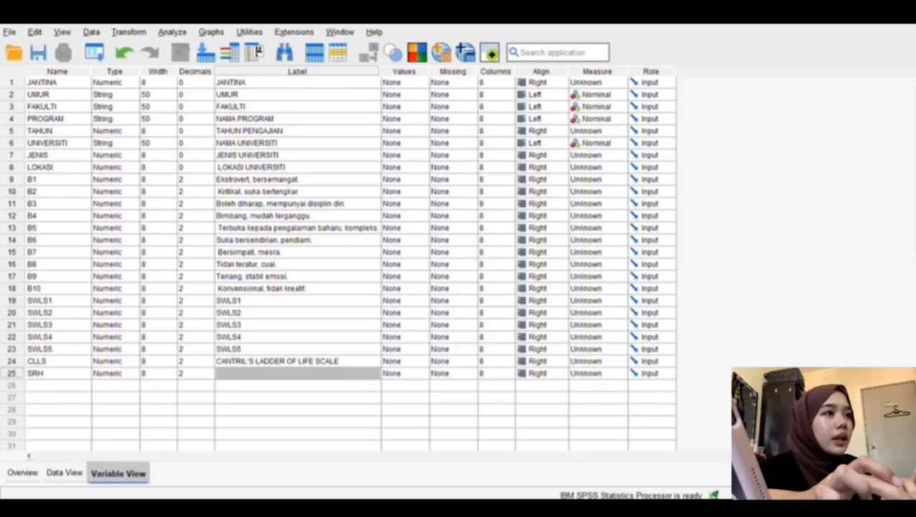
{"action": "double_click", "coordinate": [307, 372]}
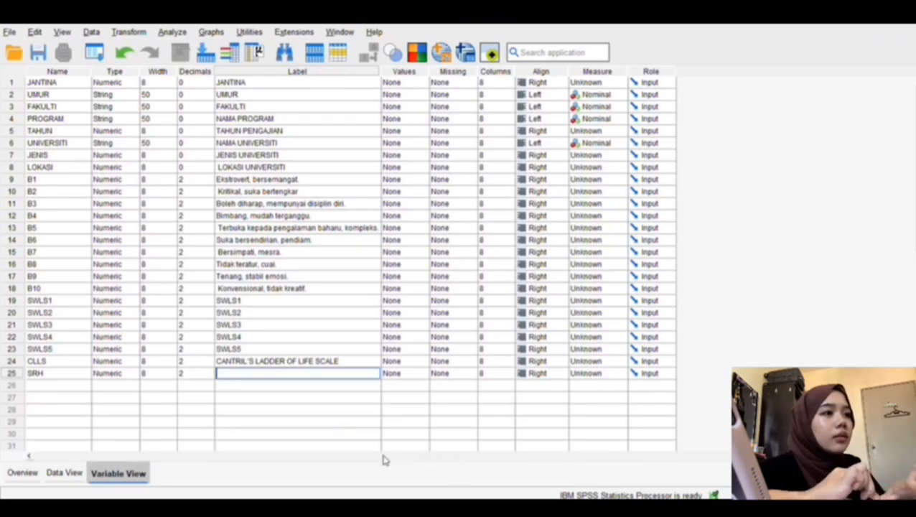
{"action": "right_click", "coordinate": [307, 371]}
{"action": "left_click", "coordinate": [321, 444]}
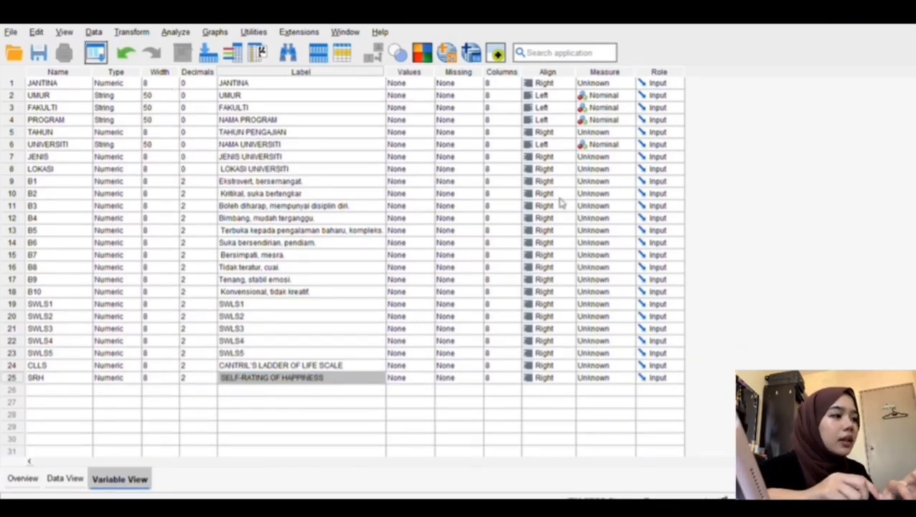
Step: Define the value labels for JANTINA, starting with 1 = LELAKI, and for TAHUN, starting with 1 = TAHUN 1
{"action": "left_click", "coordinate": [405, 83]}
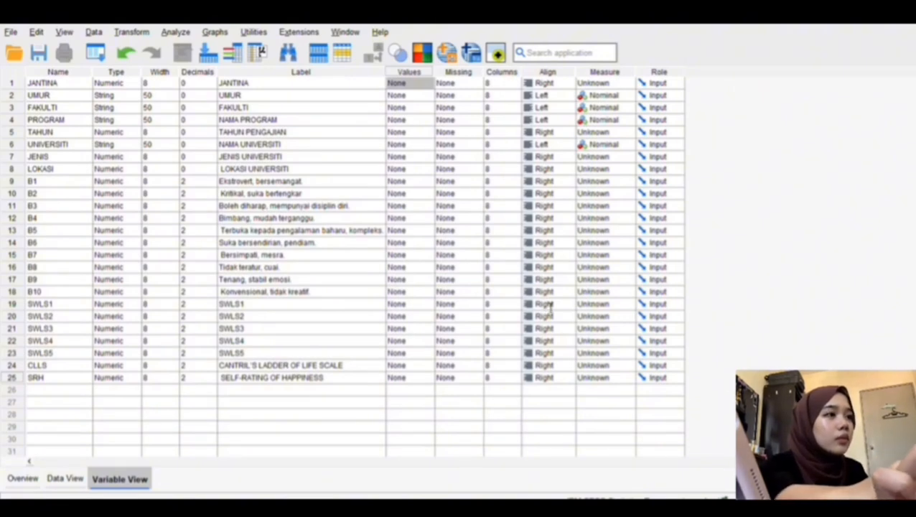
{"action": "left_click", "coordinate": [513, 441]}
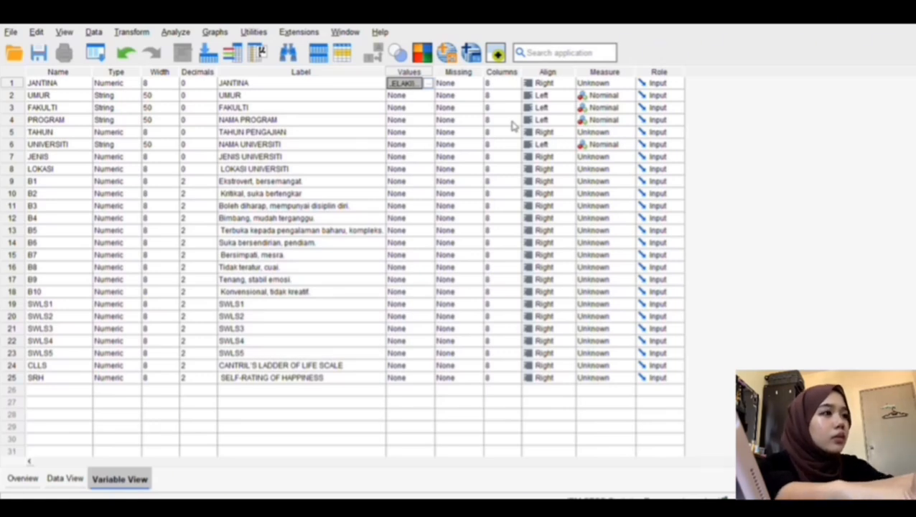
{"action": "key", "text": "Down"}
{"action": "key", "text": "Down"}
{"action": "key", "text": "Down"}
{"action": "key", "text": "Down"}
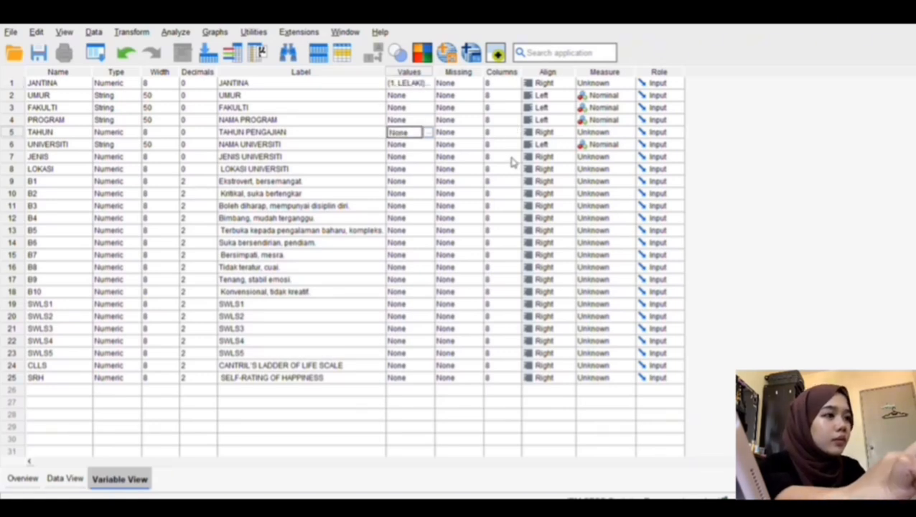
{"action": "left_click", "coordinate": [429, 133]}
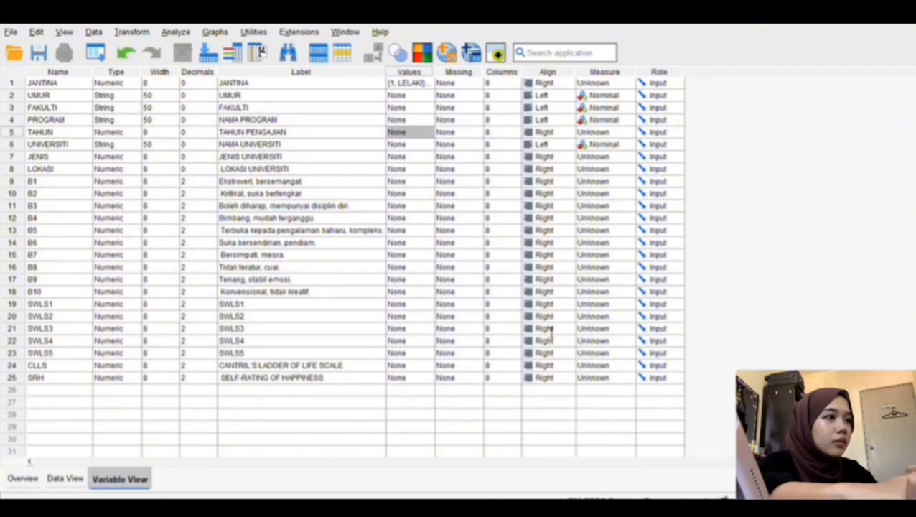
{"action": "left_click", "coordinate": [515, 426]}
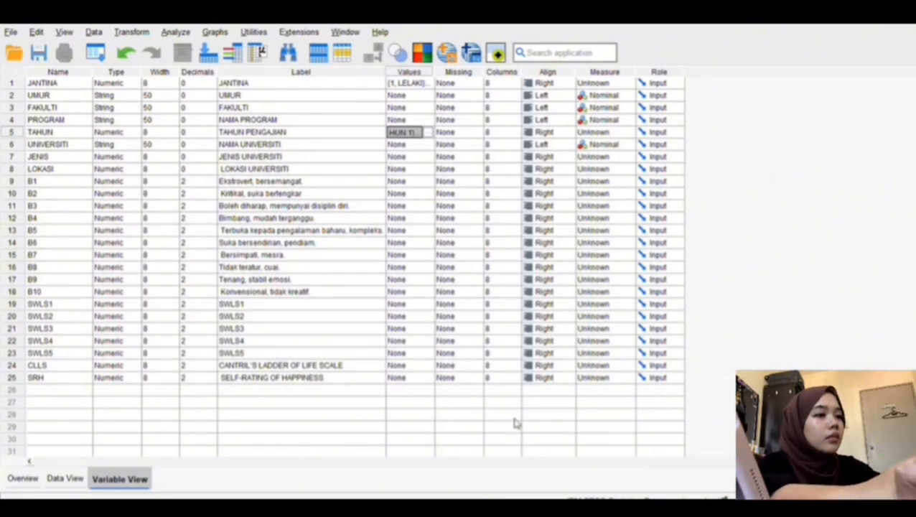
Step: Define the value labels for JENIS, starting with 1 = AWAM, and for LOKASI, whose value 1 is a Malaysian region
{"action": "left_click", "coordinate": [407, 157]}
{"action": "left_click", "coordinate": [428, 157]}
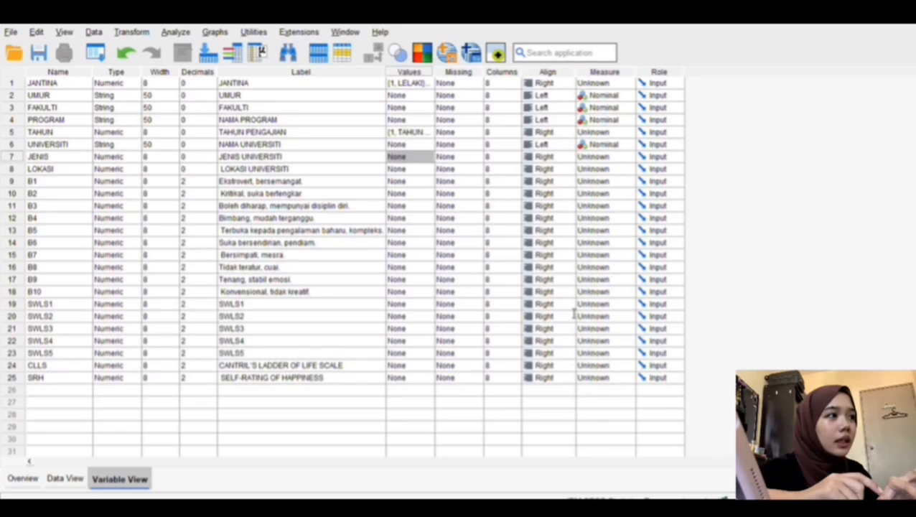
{"action": "left_click", "coordinate": [529, 442]}
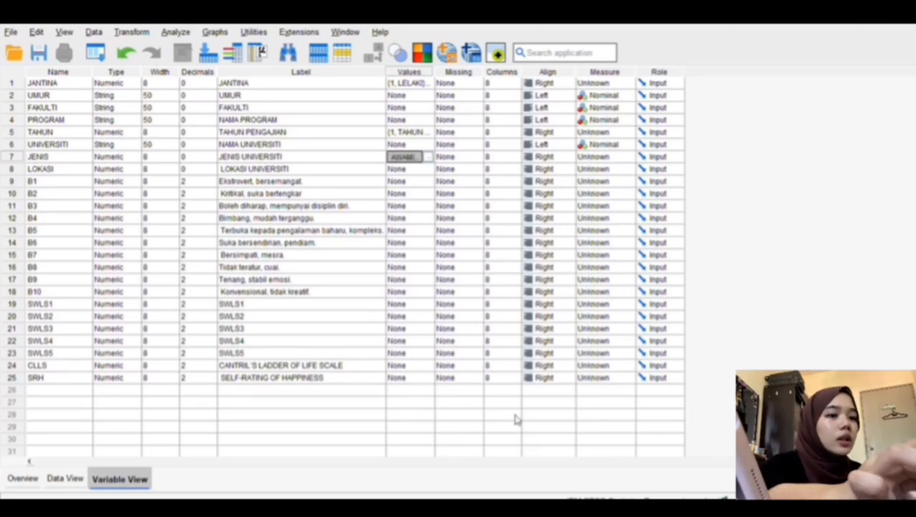
{"action": "key", "text": "Down"}
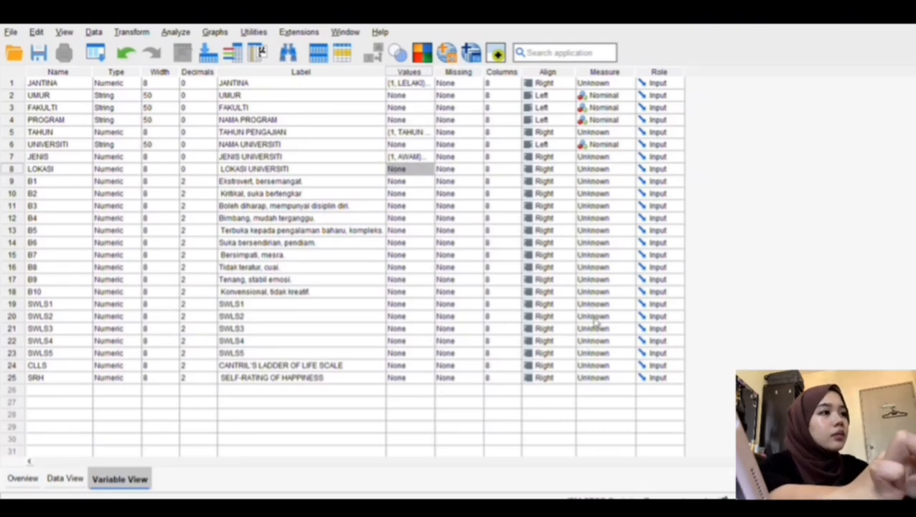
{"action": "left_click", "coordinate": [507, 431]}
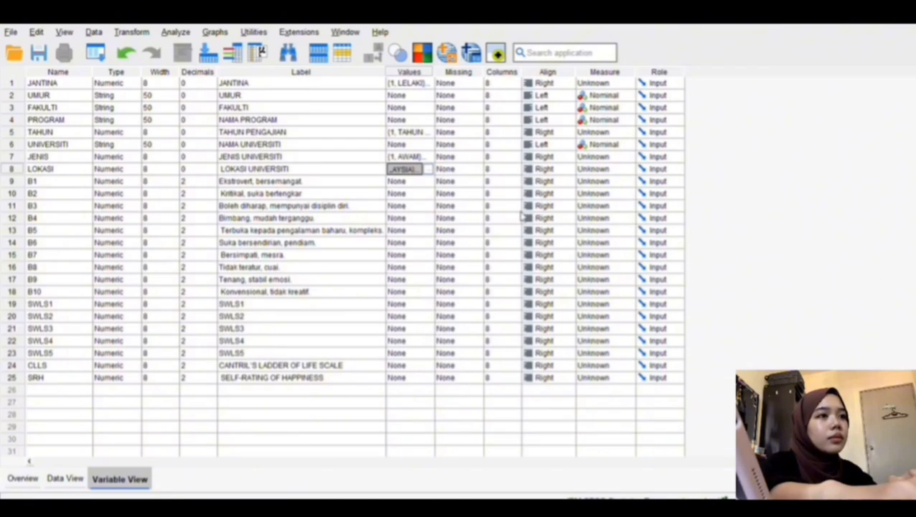
Step: Define the response-scale value labels for B1, starting at 1.00, and copy them to B2 through B10 and SWLS1 through SWLS5
{"action": "key", "text": "Down"}
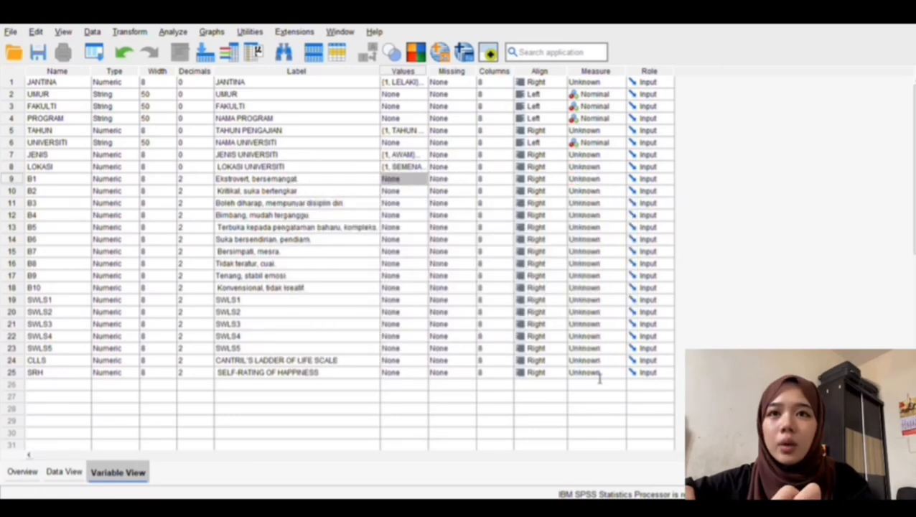
{"action": "left_click", "coordinate": [505, 431]}
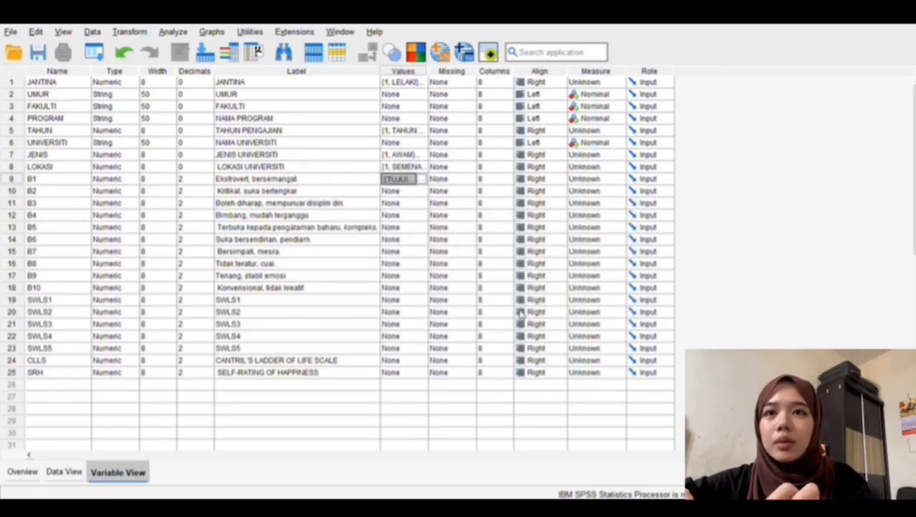
{"action": "right_click", "coordinate": [411, 177]}
{"action": "left_click", "coordinate": [430, 189]}
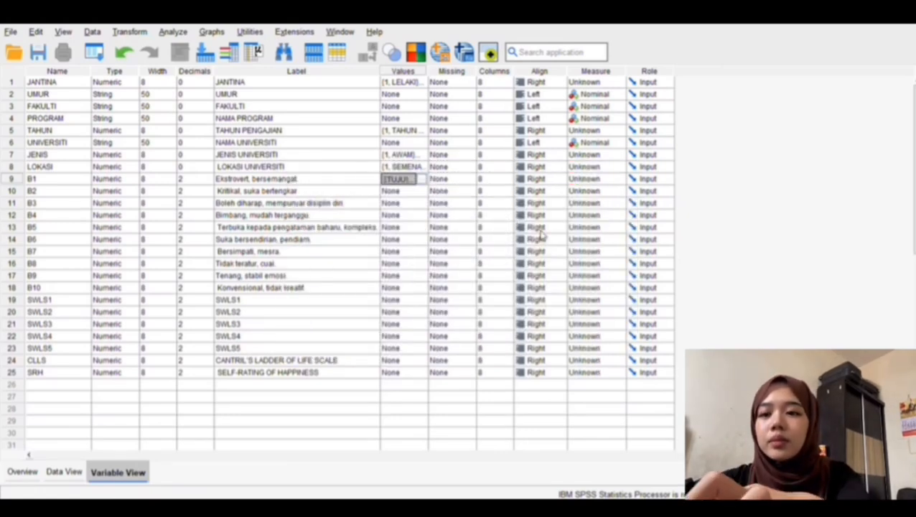
{"action": "left_click_drag", "start_coordinate": [402, 190], "coordinate": [403, 287]}
{"action": "right_click", "coordinate": [403, 287]}
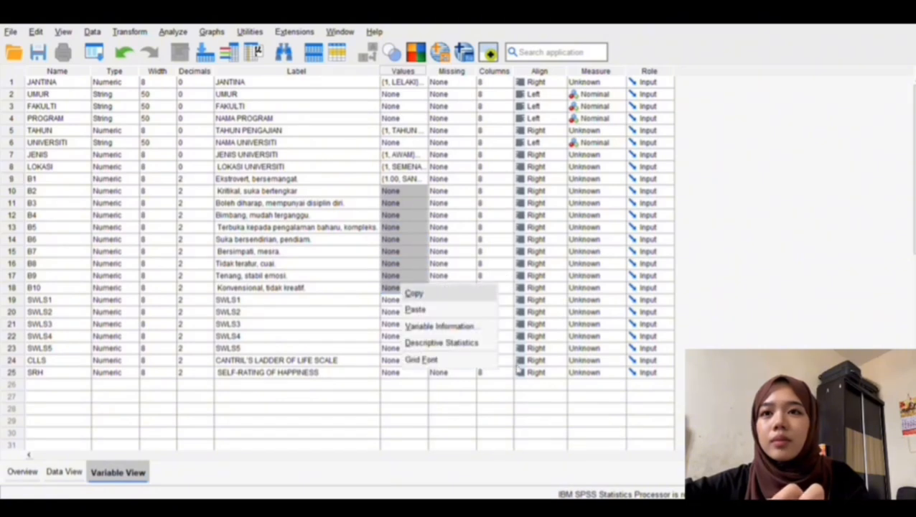
{"action": "left_click", "coordinate": [422, 309]}
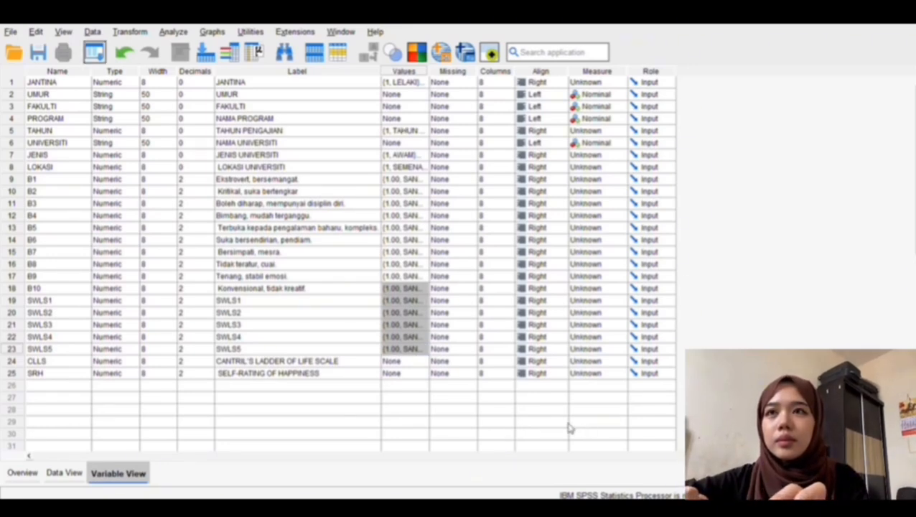
Step: Define the value labels for CLLS, starting at 1.00, and copy them to SRH
{"action": "key", "text": "Down"}
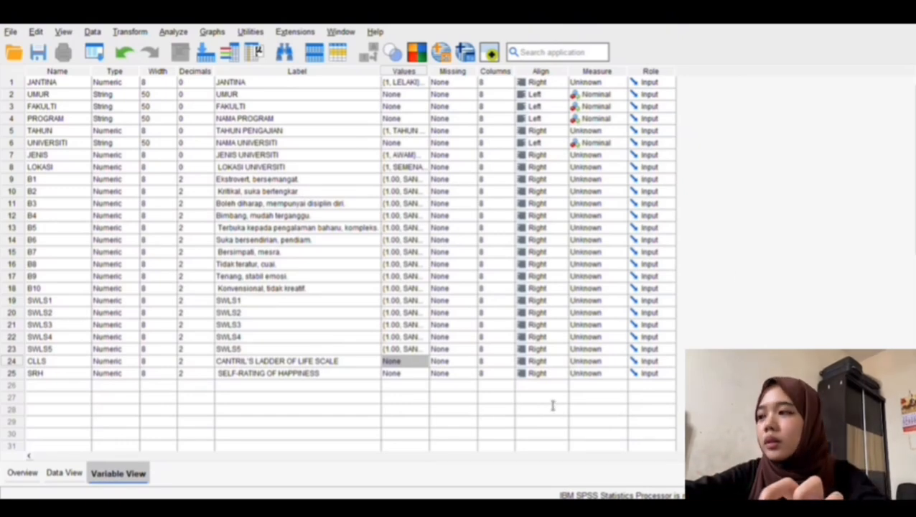
{"action": "left_click", "coordinate": [414, 323]}
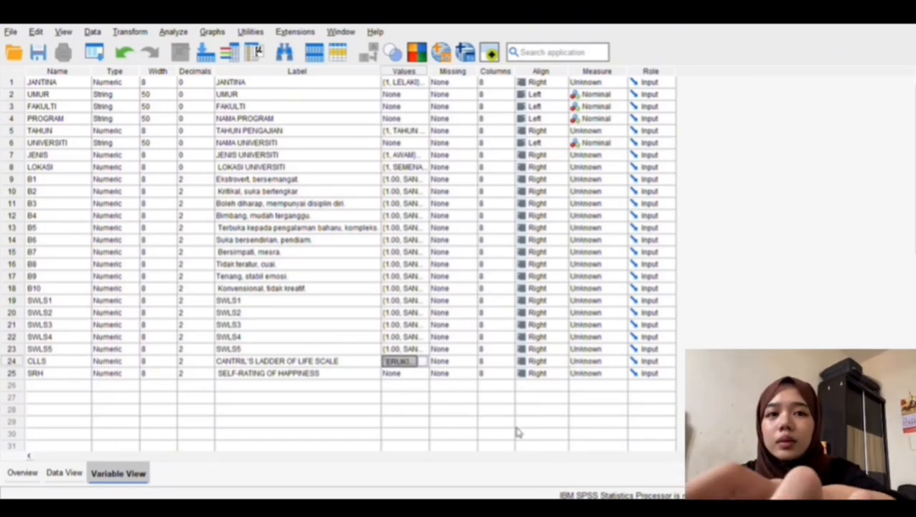
{"action": "right_click", "coordinate": [413, 361]}
{"action": "left_click", "coordinate": [422, 372]}
{"action": "left_click", "coordinate": [420, 374]}
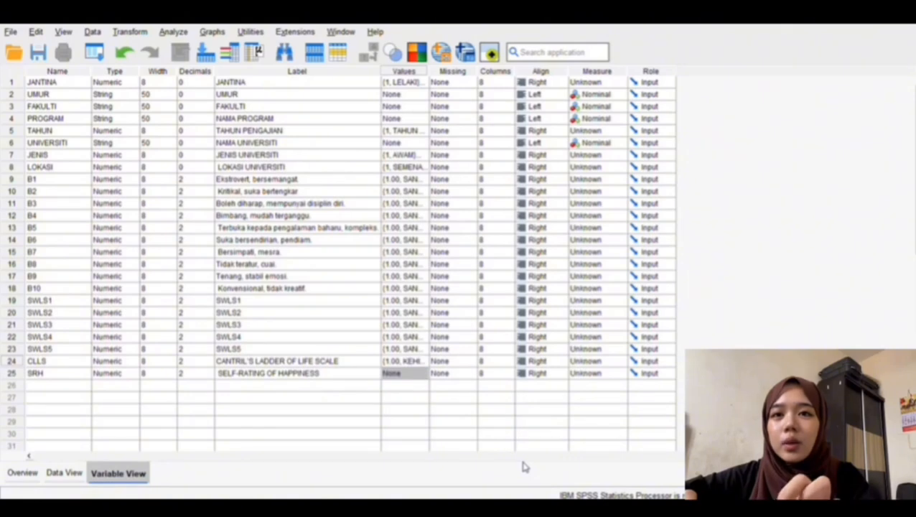
{"action": "left_click", "coordinate": [595, 157]}
{"action": "right_click", "coordinate": [410, 376]}
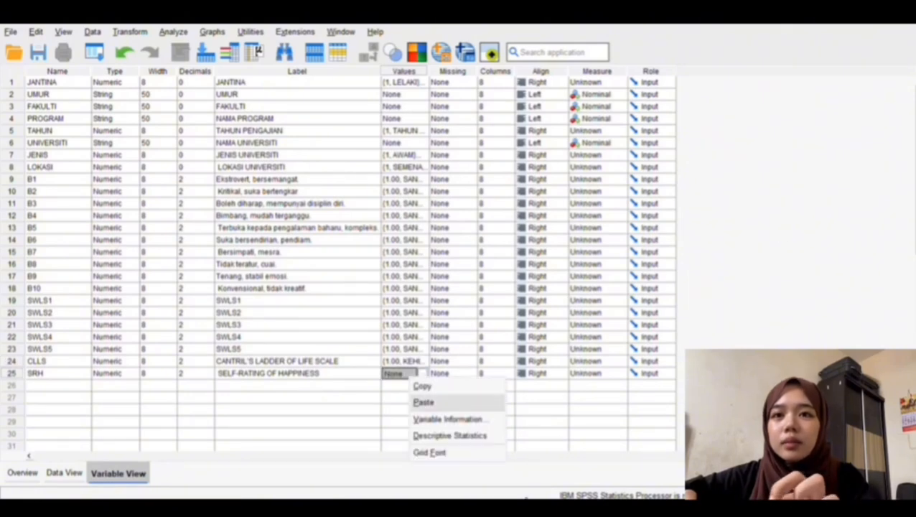
{"action": "left_click", "coordinate": [424, 402]}
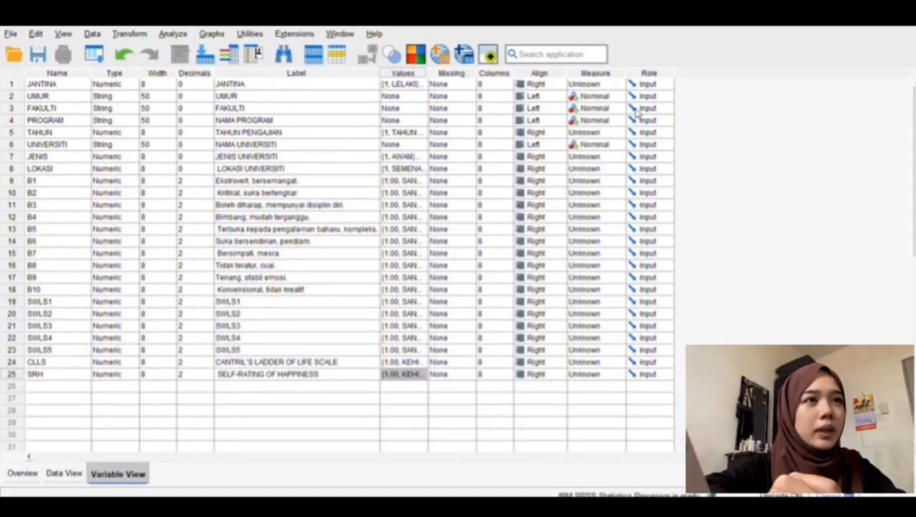
Step: Set the display column width to 14 for JANTINA and 13 for UMUR
{"action": "left_click", "coordinate": [494, 83]}
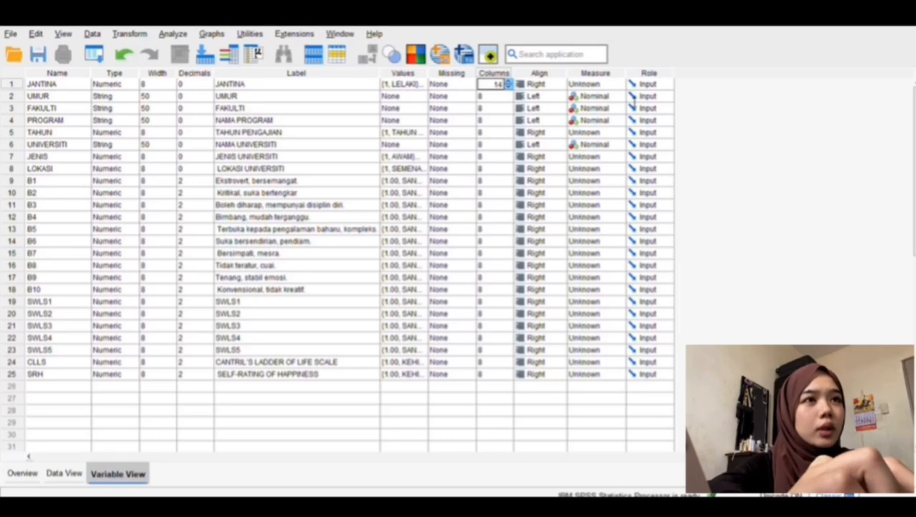
{"action": "key", "text": "Return"}
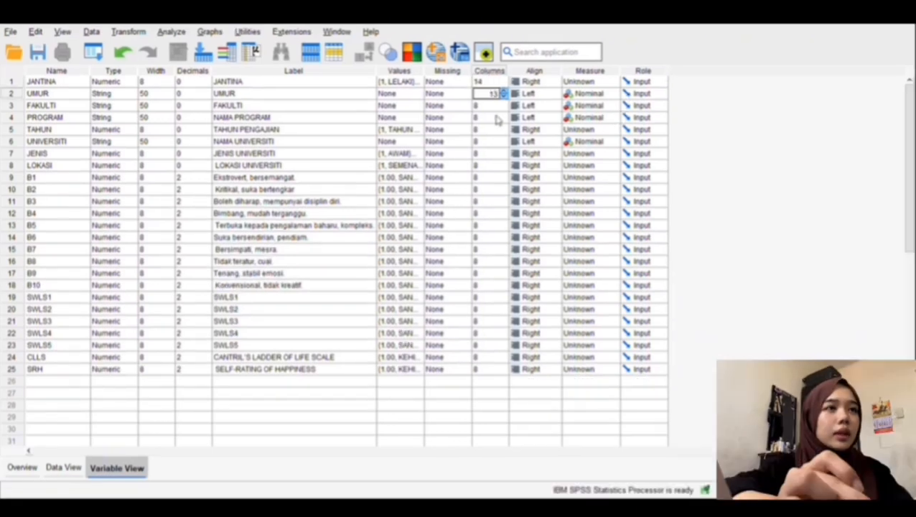
Step: Set the measurement level of JANTINA to Nominal and of TAHUN to Ordinal
{"action": "left_click", "coordinate": [612, 82]}
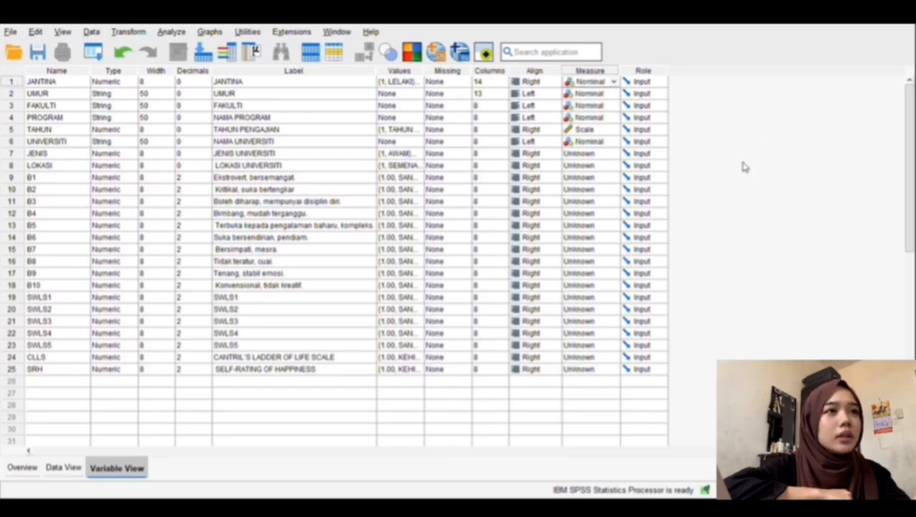
{"action": "left_click", "coordinate": [593, 130]}
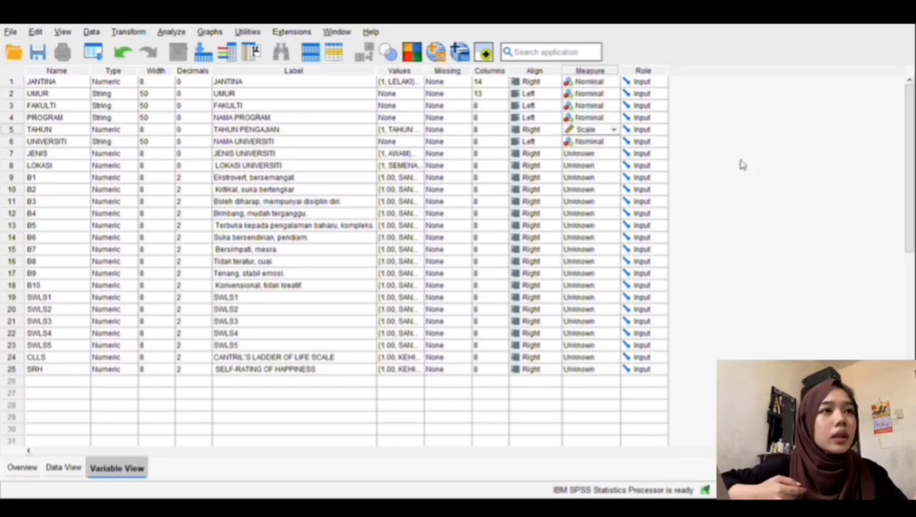
{"action": "left_click", "coordinate": [614, 130]}
{"action": "left_click", "coordinate": [604, 152]}
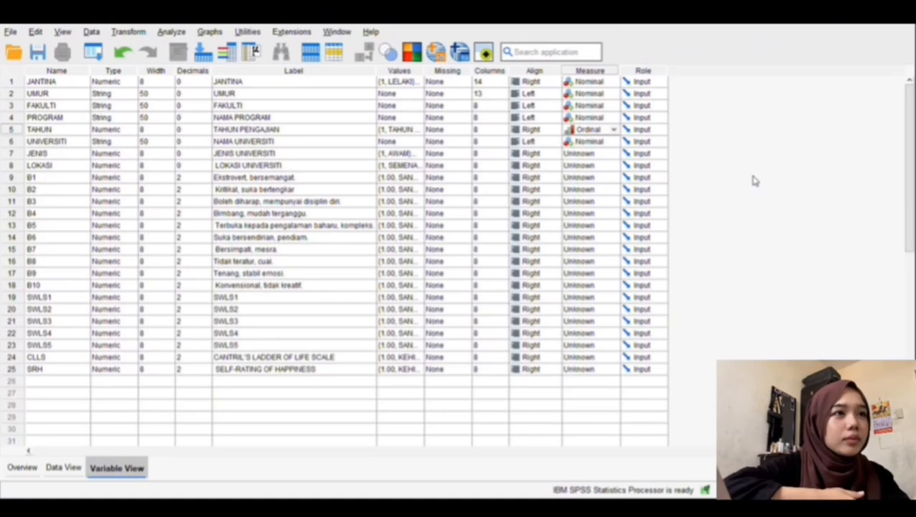
Step: Set the measurement level of JENIS and LOKASI to Nominal, keeping UNIVERSITI as Nominal
{"action": "left_click", "coordinate": [605, 153]}
{"action": "left_click", "coordinate": [614, 142]}
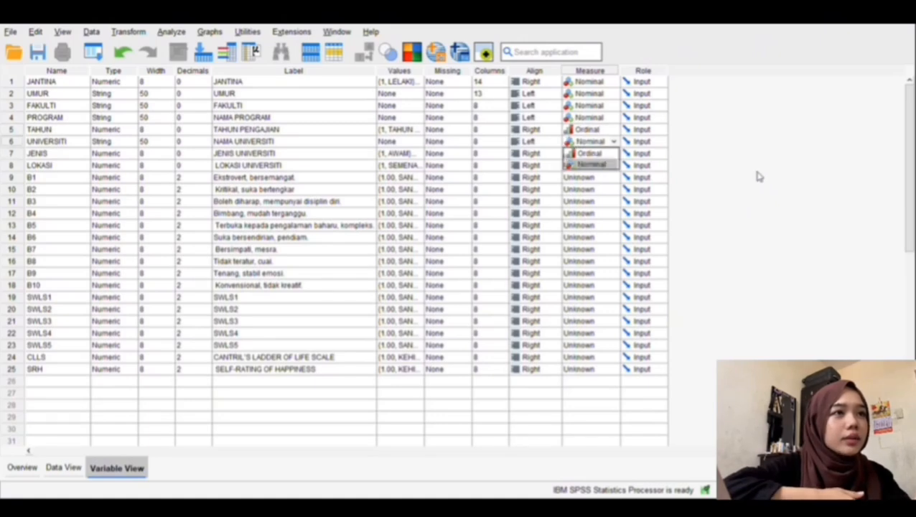
{"action": "left_click", "coordinate": [601, 164]}
{"action": "left_click", "coordinate": [601, 166]}
{"action": "left_click", "coordinate": [599, 199]}
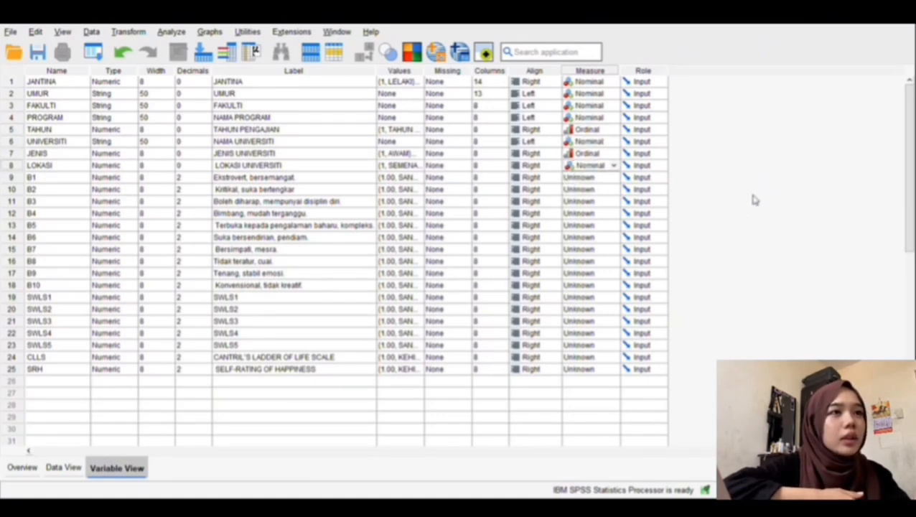
{"action": "left_click", "coordinate": [604, 154]}
{"action": "left_click", "coordinate": [614, 154]}
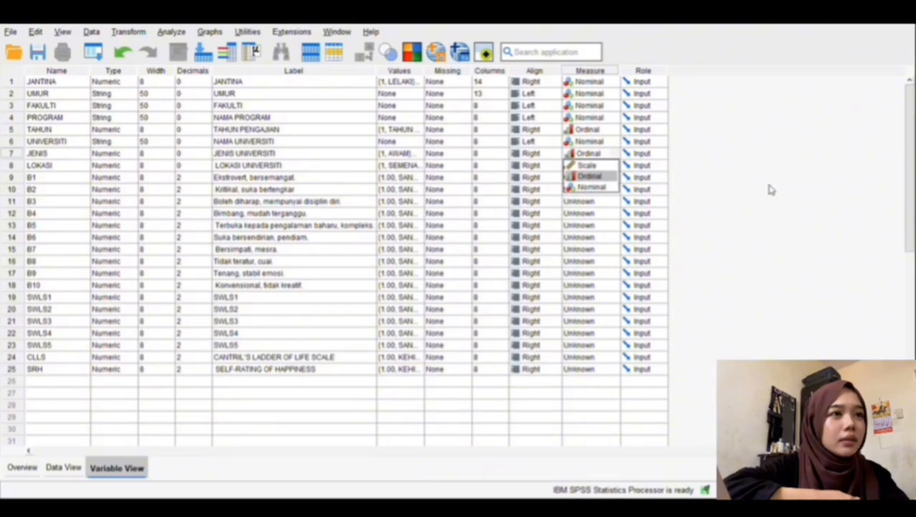
{"action": "left_click", "coordinate": [590, 187]}
Step: Set the measurement level of B1, B2 and B3 to Scale
{"action": "left_click", "coordinate": [590, 177]}
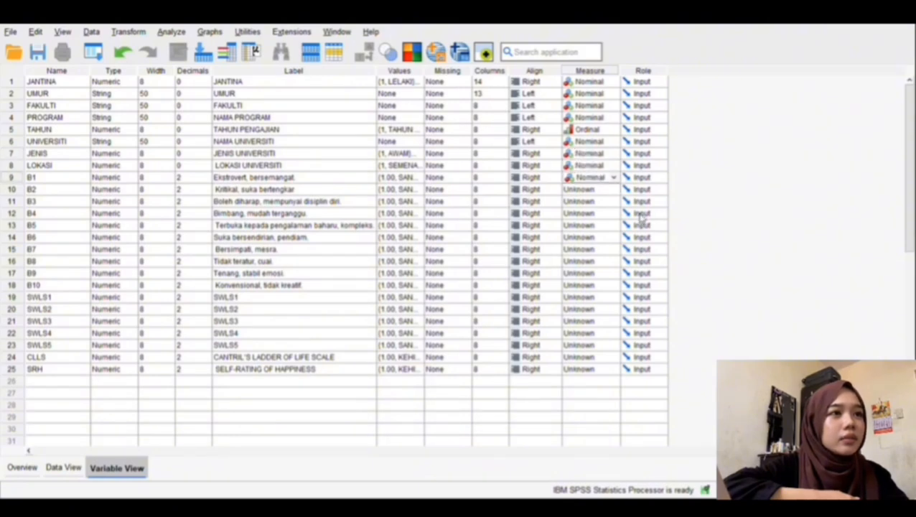
{"action": "left_click", "coordinate": [613, 177]}
{"action": "left_click", "coordinate": [600, 190]}
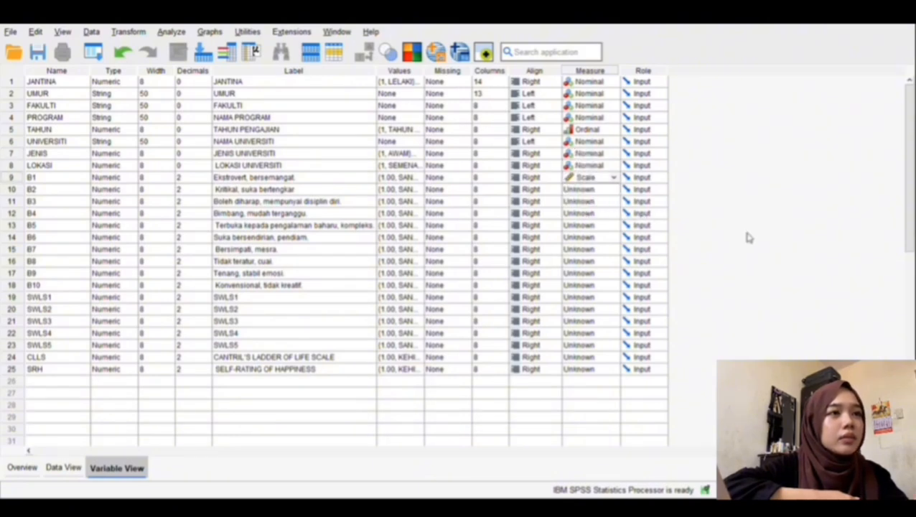
{"action": "left_click", "coordinate": [603, 191]}
{"action": "left_click", "coordinate": [605, 190]}
{"action": "left_click", "coordinate": [596, 201]}
{"action": "left_click", "coordinate": [597, 202]}
{"action": "left_click", "coordinate": [596, 202]}
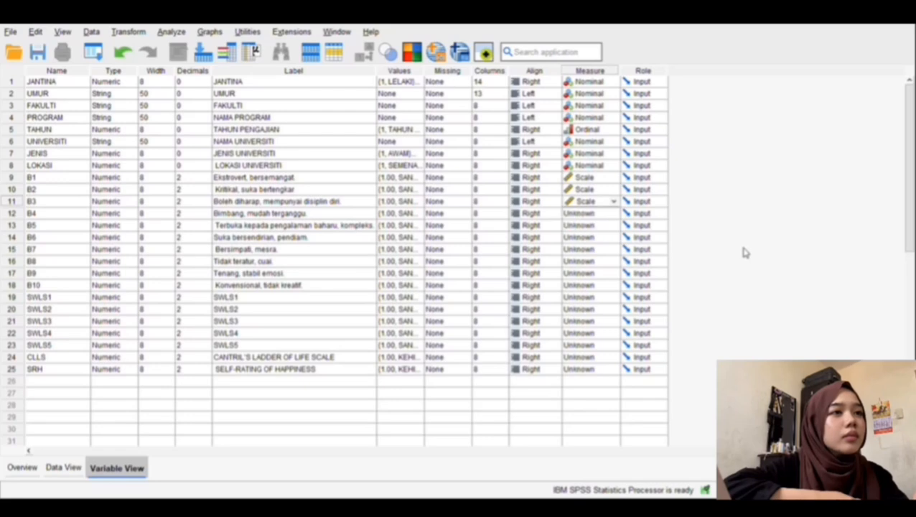
Step: Set the measurement level of B4, B5 and B6 to Scale
{"action": "left_click", "coordinate": [596, 214]}
{"action": "left_click", "coordinate": [598, 214]}
{"action": "left_click", "coordinate": [596, 224]}
{"action": "left_click", "coordinate": [595, 226]}
{"action": "left_click", "coordinate": [596, 227]}
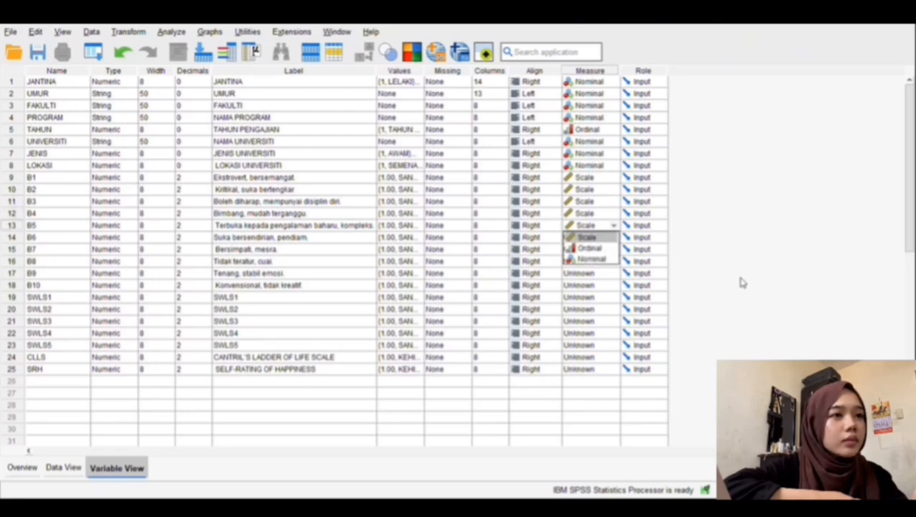
{"action": "left_click", "coordinate": [594, 236]}
{"action": "left_click", "coordinate": [594, 238]}
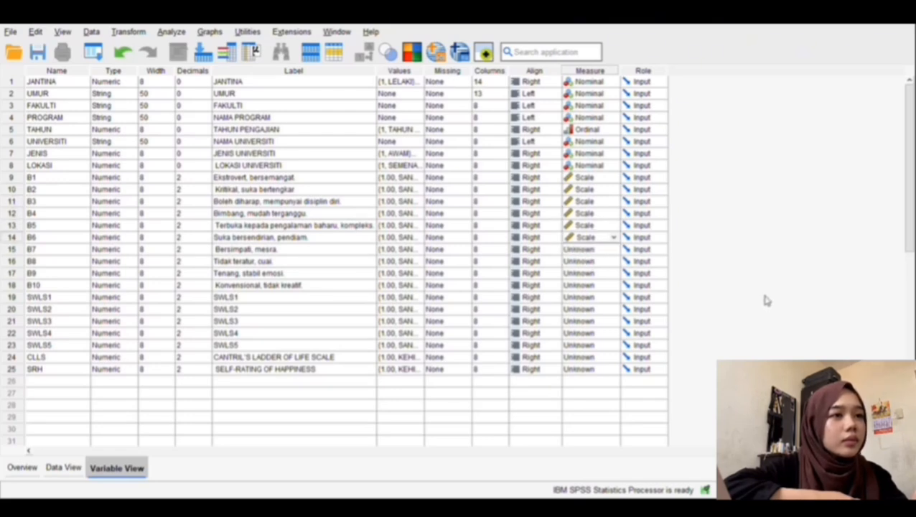
Step: Set the measurement level of B7, B8, B9, B10 and SWLS1 to Scale
{"action": "left_click", "coordinate": [613, 249]}
{"action": "left_click", "coordinate": [596, 261]}
{"action": "left_click", "coordinate": [596, 273]}
{"action": "left_click", "coordinate": [596, 285]}
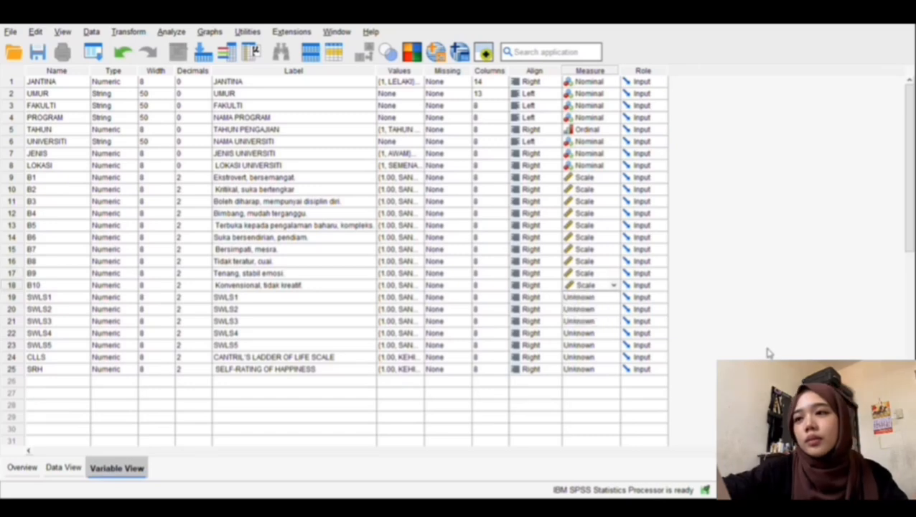
{"action": "left_click", "coordinate": [596, 297]}
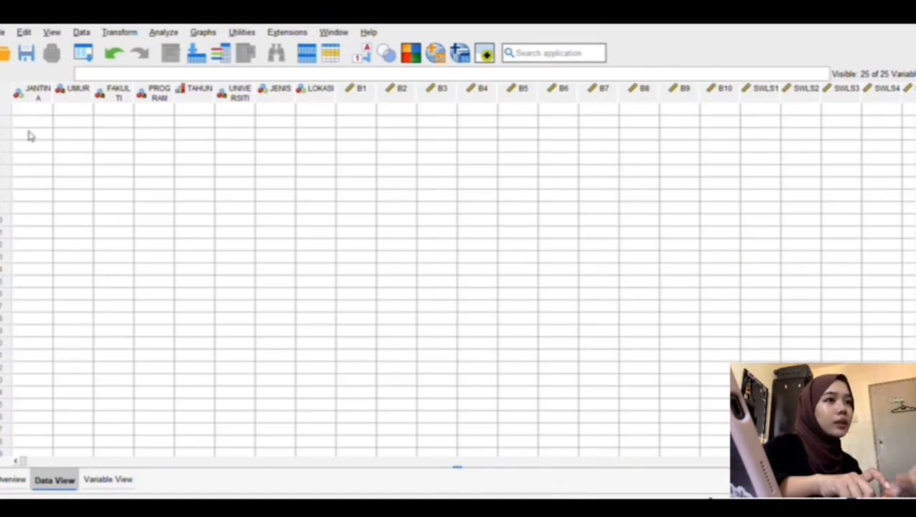
{"action": "left_click", "coordinate": [30, 97]}
{"action": "left_click_drag", "start_coordinate": [26, 110], "coordinate": [621, 464]}
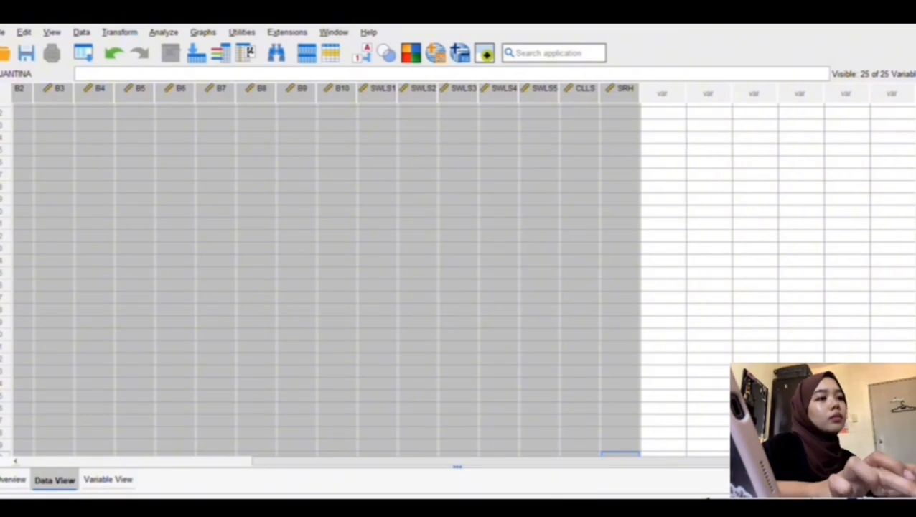
{"action": "scroll", "coordinate": [463, 273], "scroll_direction": "left", "scroll_amount": 10}
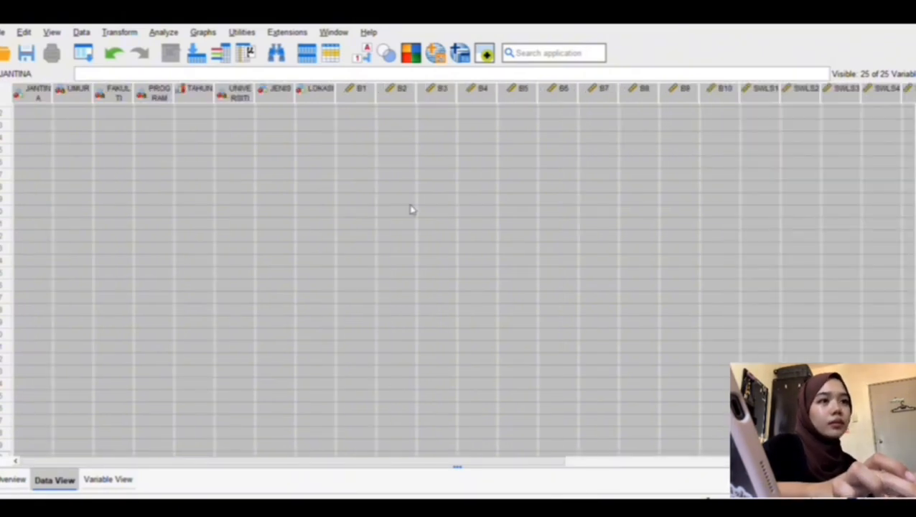
{"action": "left_click", "coordinate": [518, 408]}
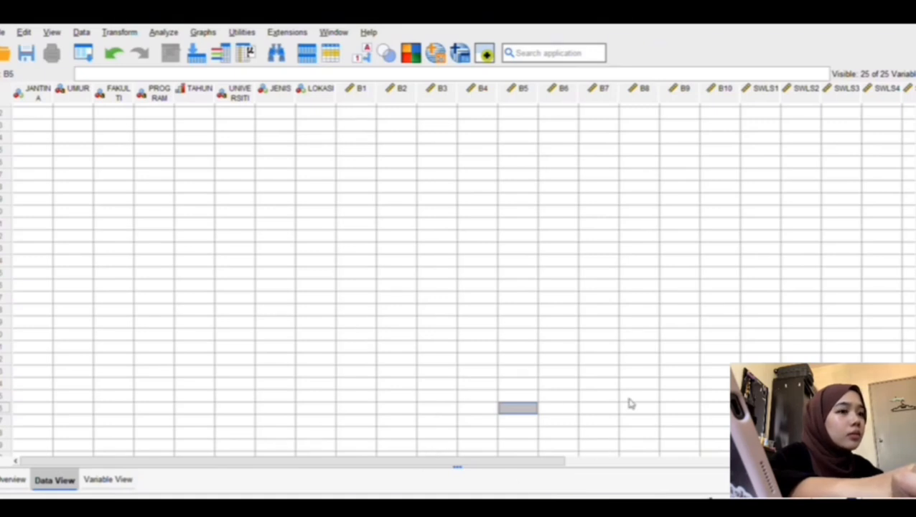
{"action": "left_click", "coordinate": [34, 114]}
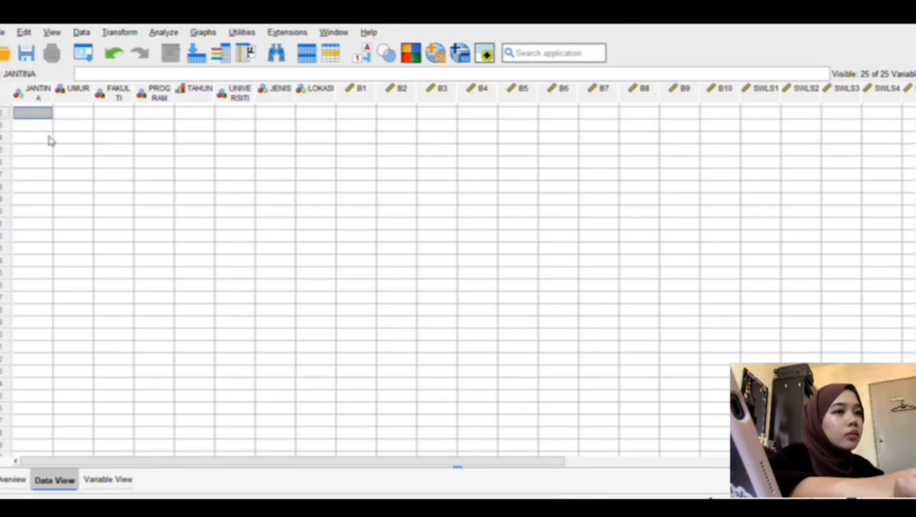
{"action": "left_click_drag", "start_coordinate": [48, 136], "coordinate": [151, 134]}
{"action": "scroll", "coordinate": [152, 133], "scroll_direction": "up", "scroll_amount": 4}
{"action": "left_click", "coordinate": [20, 109]}
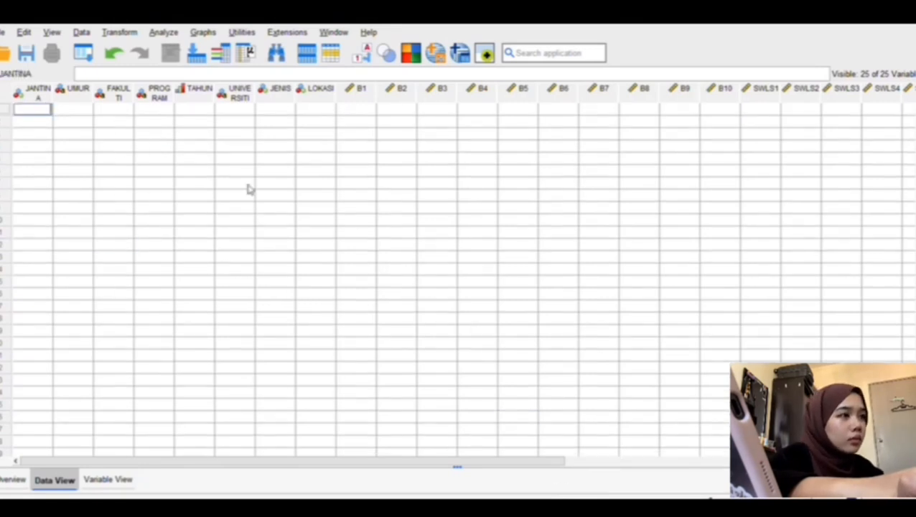
{"action": "left_click", "coordinate": [36, 122]}
{"action": "double_click", "coordinate": [44, 111]}
{"action": "left_click", "coordinate": [72, 111]}
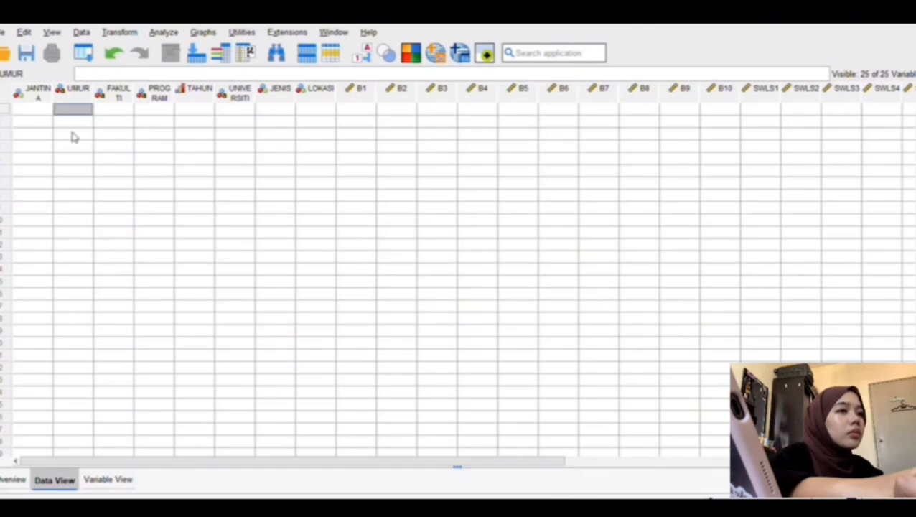
Step: Paste the copied survey responses into the Data View block spanning every variable from JANTINA to SRH
{"action": "left_click_drag", "start_coordinate": [36, 111], "coordinate": [910, 330]}
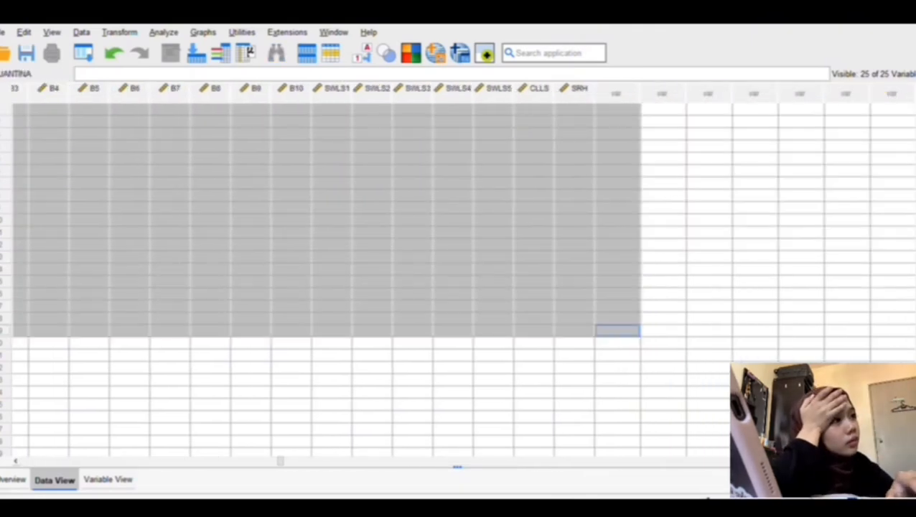
{"action": "left_click_drag", "start_coordinate": [617, 330], "coordinate": [574, 456]}
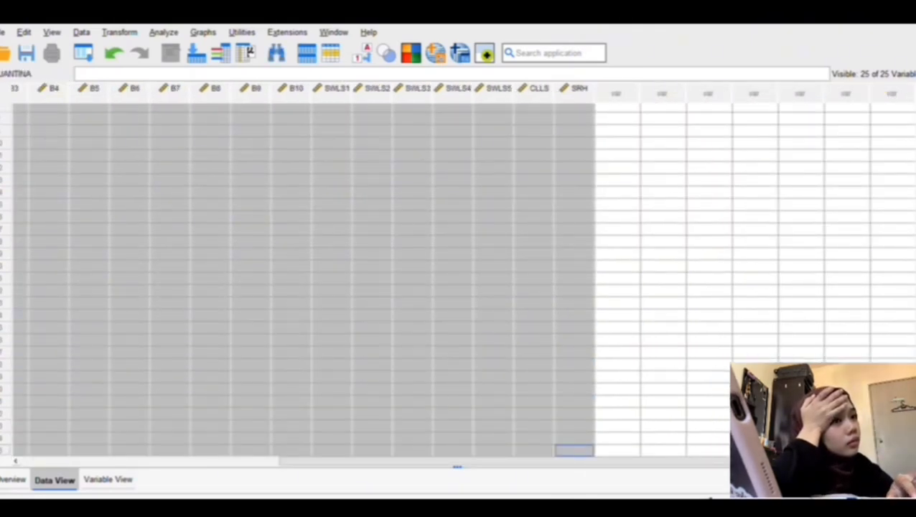
{"action": "key", "text": "ctrl+v"}
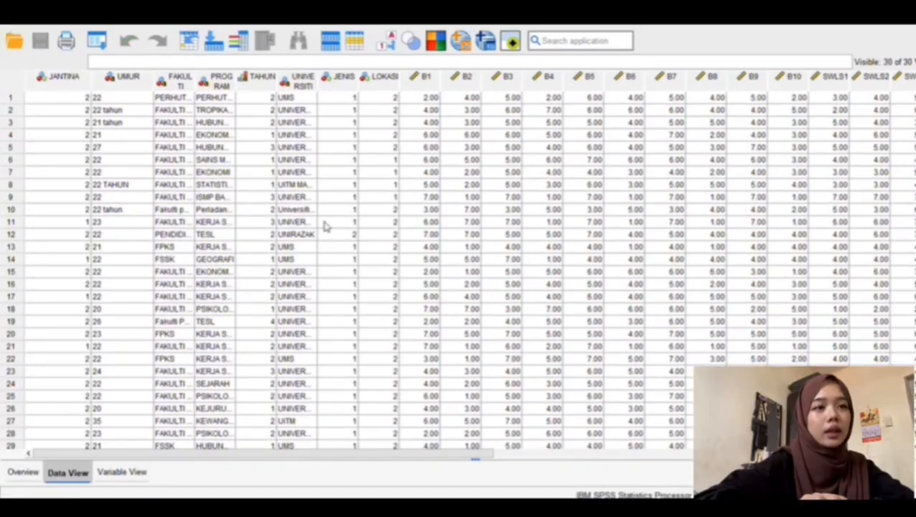
{"action": "scroll", "coordinate": [418, 237], "scroll_direction": "right", "scroll_amount": 3}
{"action": "scroll", "coordinate": [418, 234], "scroll_direction": "left", "scroll_amount": 3}
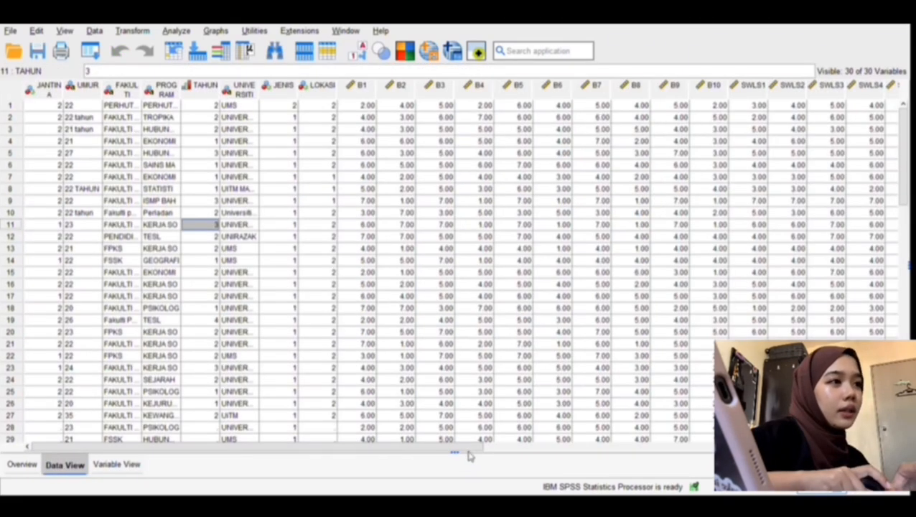
{"action": "scroll", "coordinate": [468, 455], "scroll_direction": "left", "scroll_amount": 10}
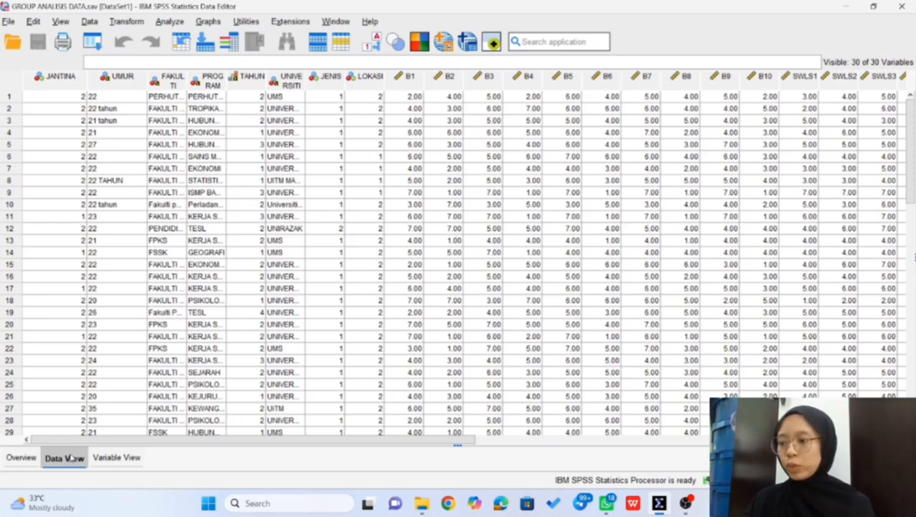
Step: Start a Frequencies analysis under Descriptive Statistics with JANTINA and UMUR as its variables
{"action": "left_click", "coordinate": [168, 22]}
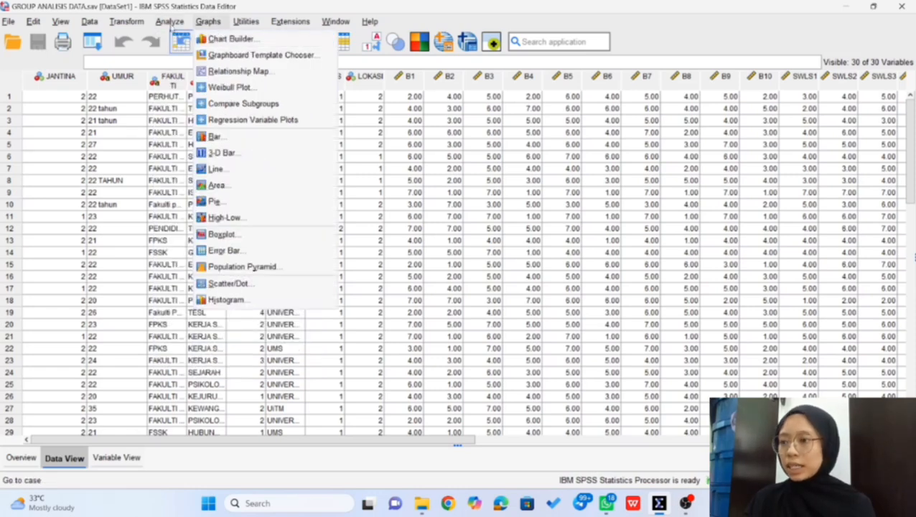
{"action": "mouse_move", "coordinate": [237, 86]}
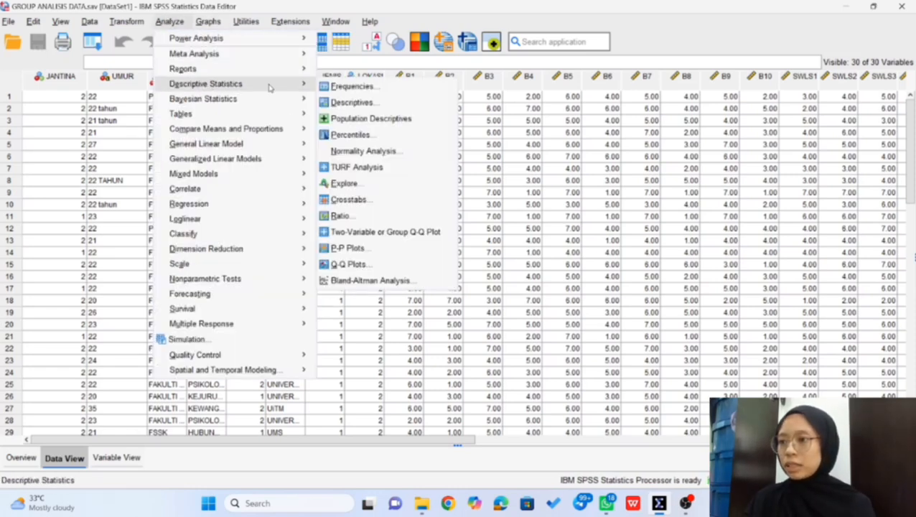
{"action": "left_click", "coordinate": [348, 87]}
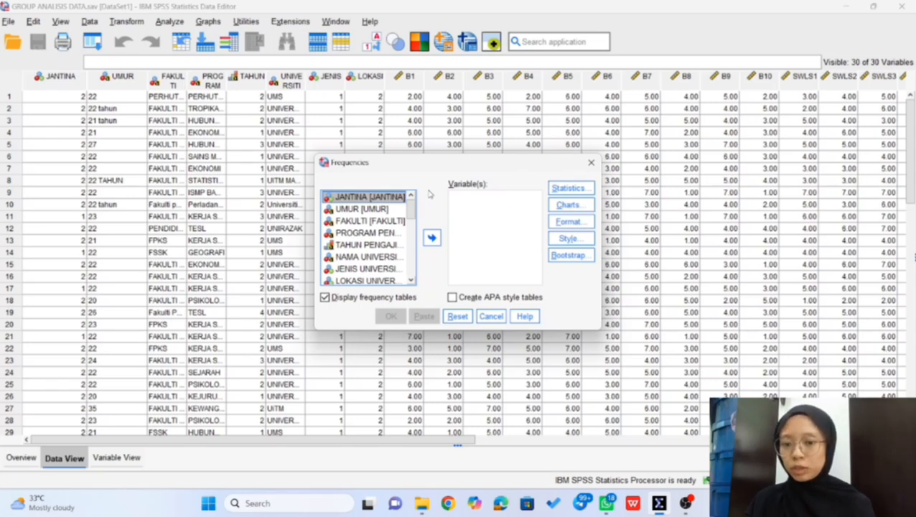
{"action": "left_click_drag", "start_coordinate": [382, 198], "coordinate": [431, 239]}
{"action": "left_click", "coordinate": [431, 238]}
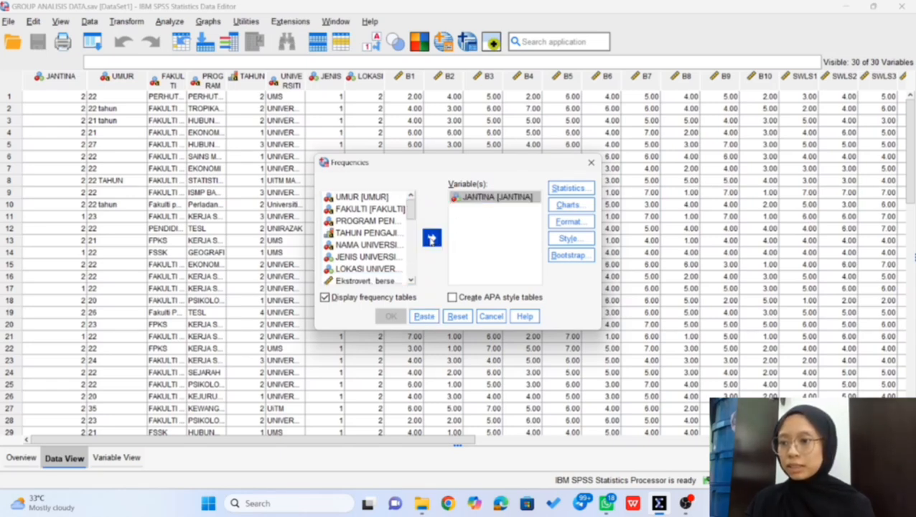
{"action": "left_click", "coordinate": [372, 198]}
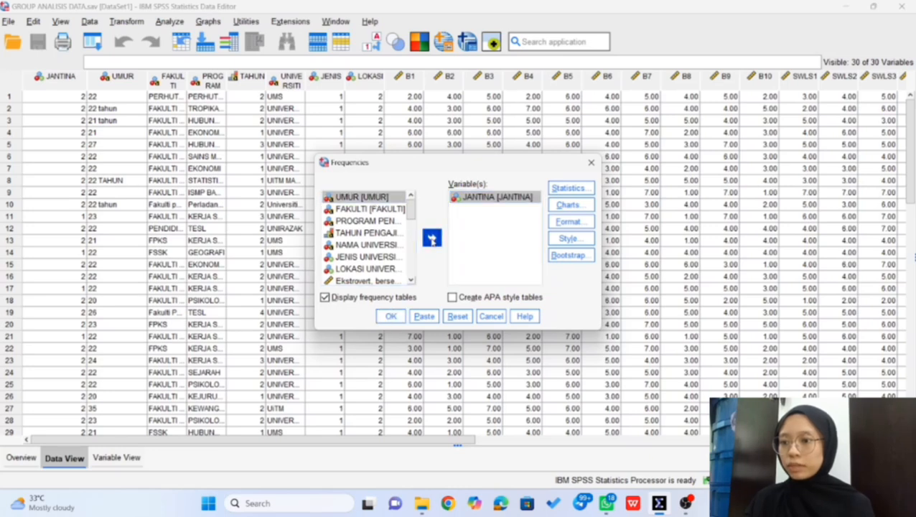
{"action": "left_click", "coordinate": [431, 238]}
Step: Add FAKULTI, PROGRAM PENGAJIAN and TAHUN PENGAJIAN to the Frequencies variables
{"action": "left_click", "coordinate": [393, 197]}
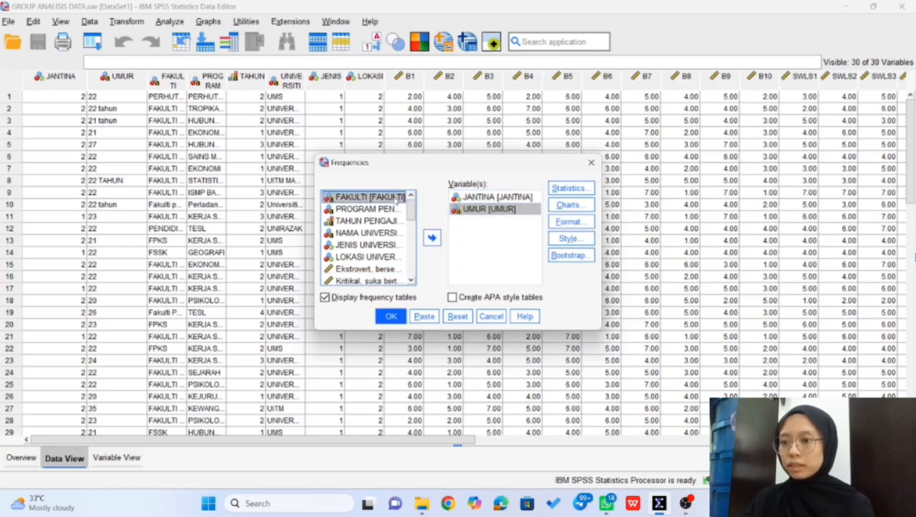
{"action": "left_click", "coordinate": [431, 239]}
{"action": "left_click", "coordinate": [389, 200]}
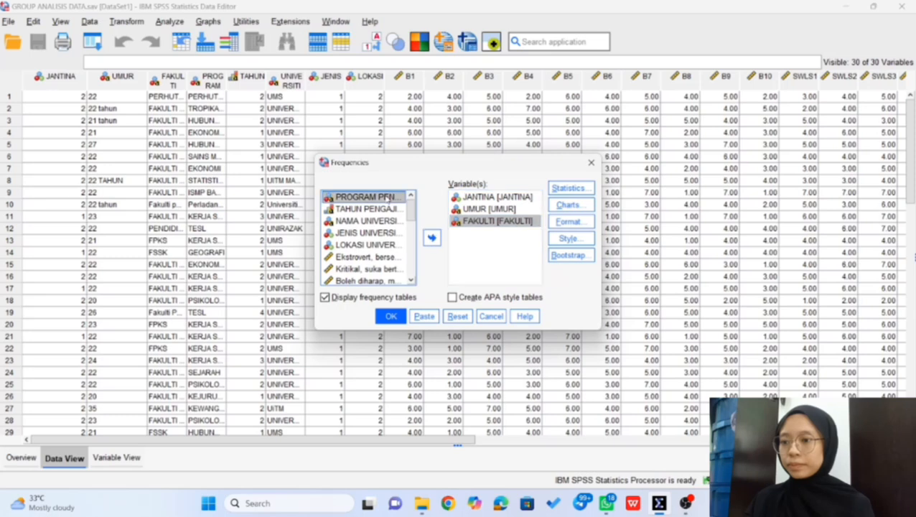
{"action": "left_click", "coordinate": [431, 238]}
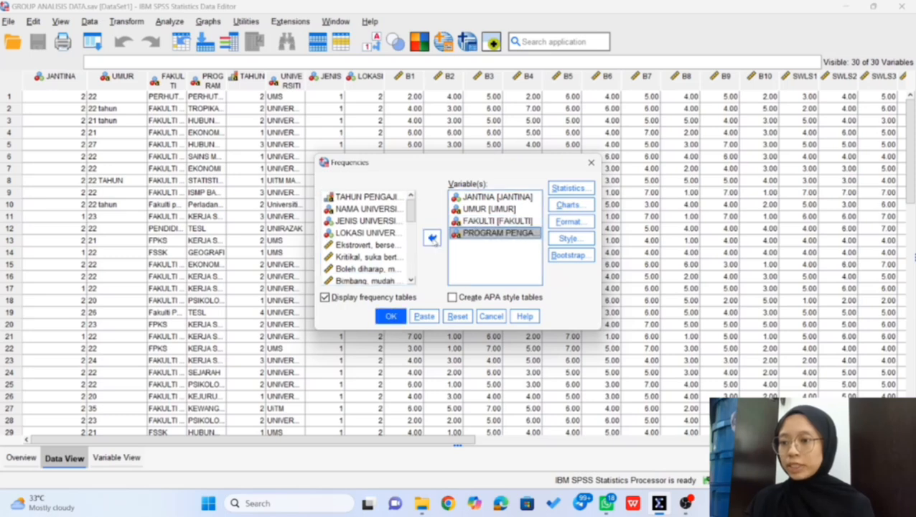
{"action": "left_click", "coordinate": [386, 197]}
{"action": "left_click", "coordinate": [432, 237]}
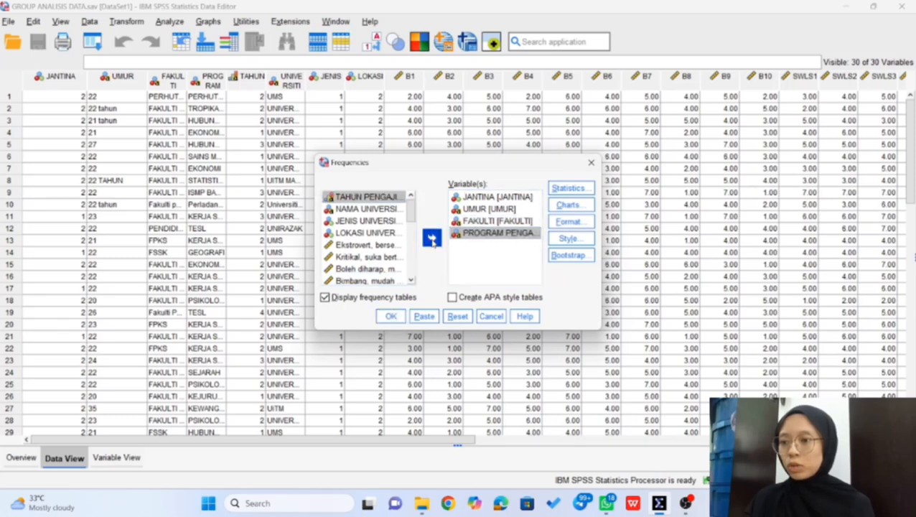
Step: Add NAMA UNIVERSITI, JENIS UNIVERSITI and LOKASI UNIVERSITI to the Frequencies variables and run the analysis
{"action": "left_click", "coordinate": [382, 198]}
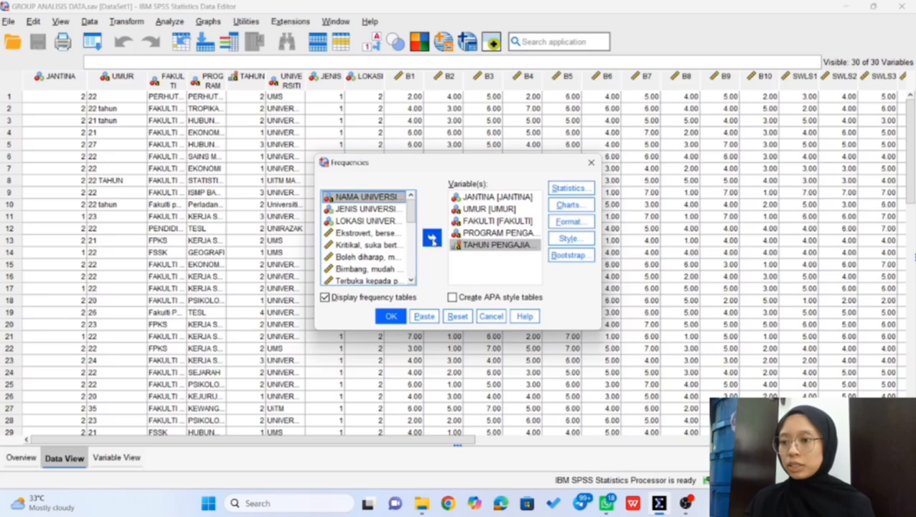
{"action": "left_click", "coordinate": [434, 240]}
{"action": "left_click", "coordinate": [385, 200]}
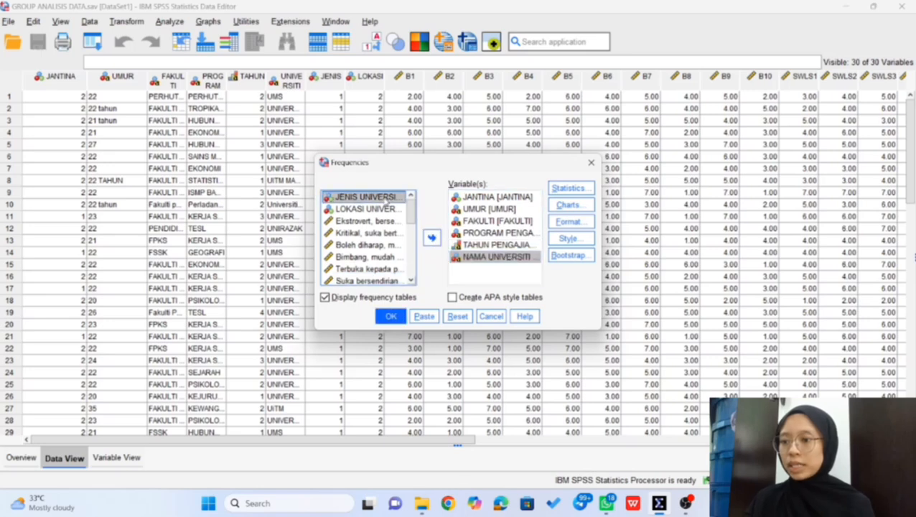
{"action": "left_click", "coordinate": [431, 238]}
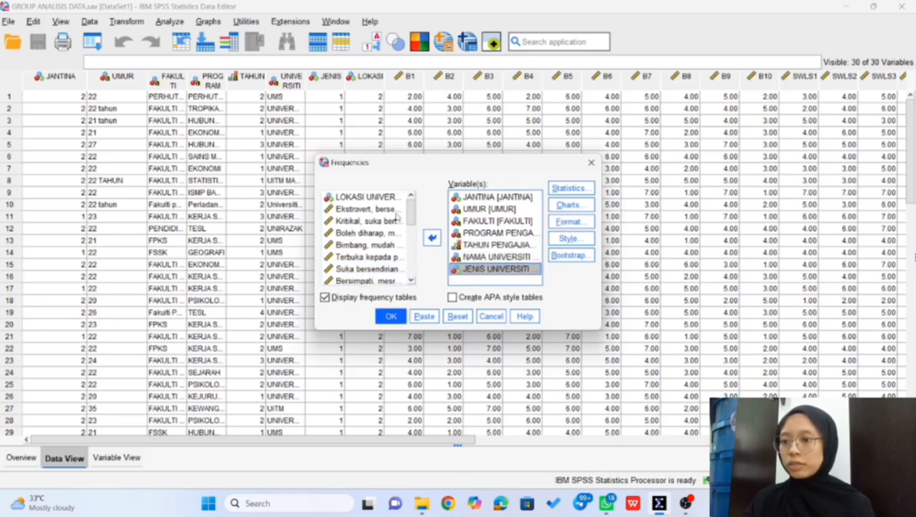
{"action": "left_click", "coordinate": [380, 199]}
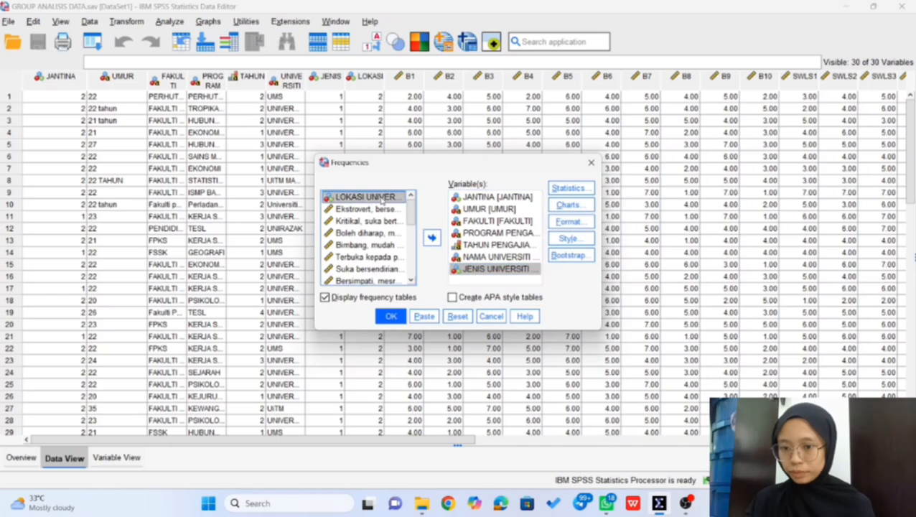
{"action": "left_click", "coordinate": [434, 239]}
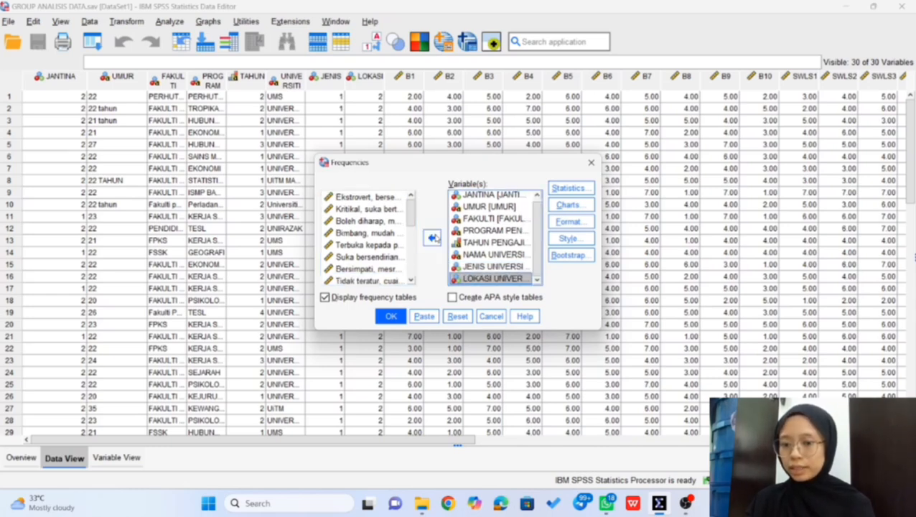
{"action": "left_click", "coordinate": [394, 319]}
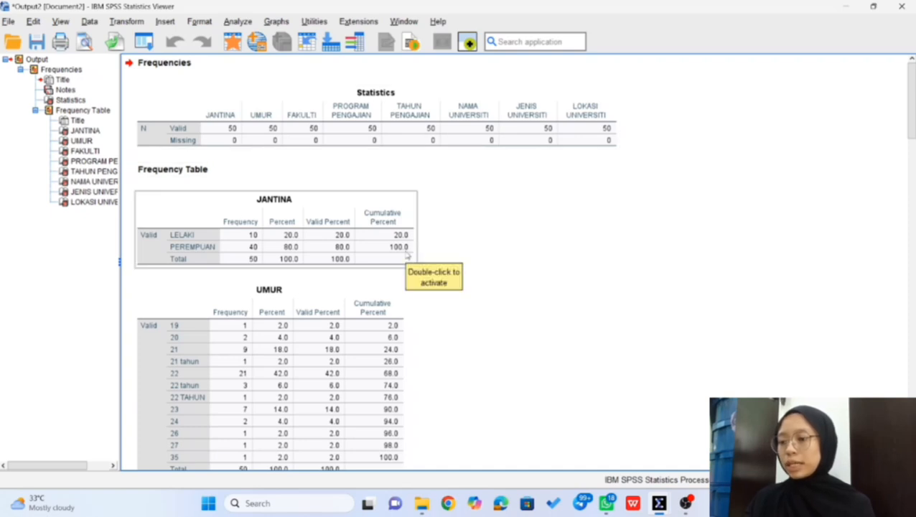
Step: Review the frequency tables in the output from JANTINA down to LOKASI UNIVERSITI
{"action": "scroll", "coordinate": [407, 254], "scroll_direction": "down", "scroll_amount": 5}
{"action": "scroll", "coordinate": [406, 254], "scroll_direction": "down", "scroll_amount": 15}
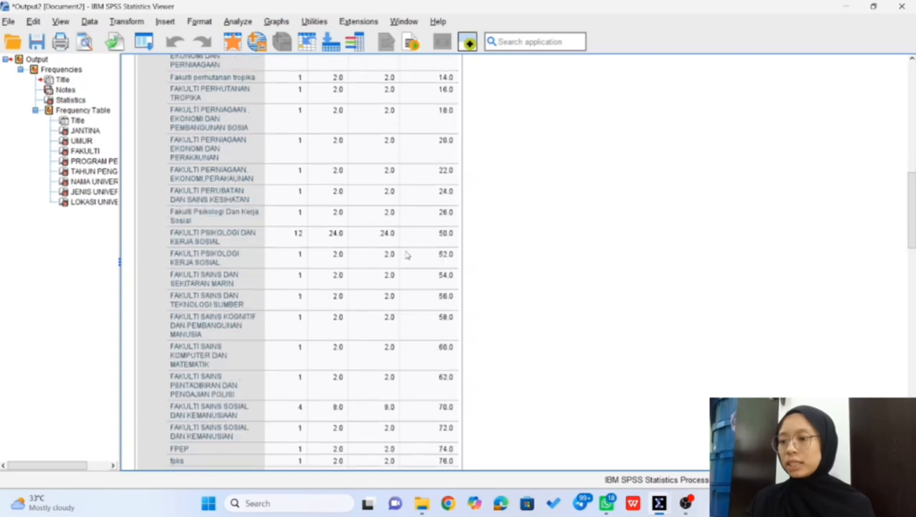
{"action": "scroll", "coordinate": [406, 254], "scroll_direction": "down", "scroll_amount": 12}
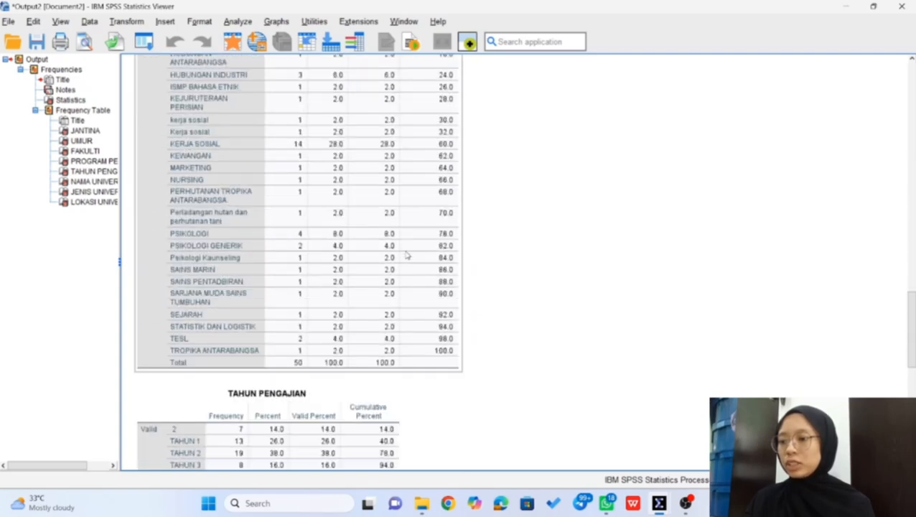
{"action": "scroll", "coordinate": [407, 254], "scroll_direction": "down", "scroll_amount": 5}
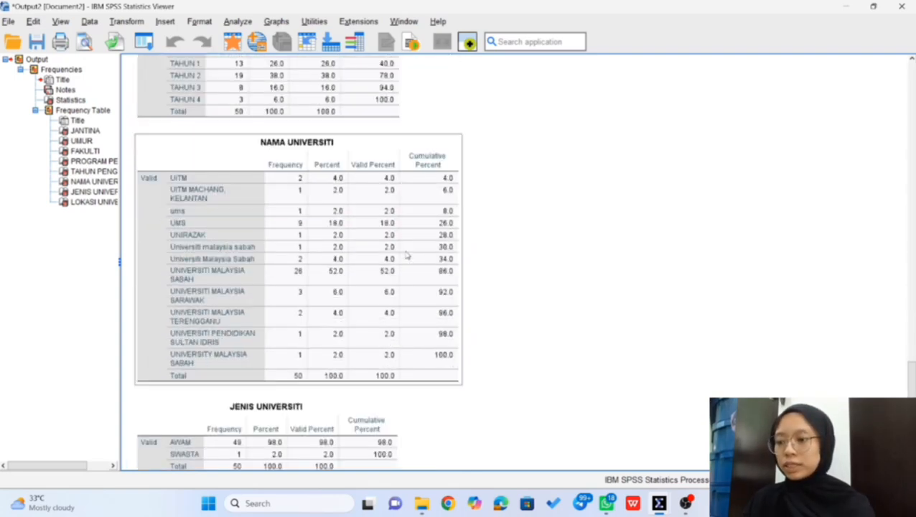
{"action": "scroll", "coordinate": [407, 255], "scroll_direction": "down", "scroll_amount": 3}
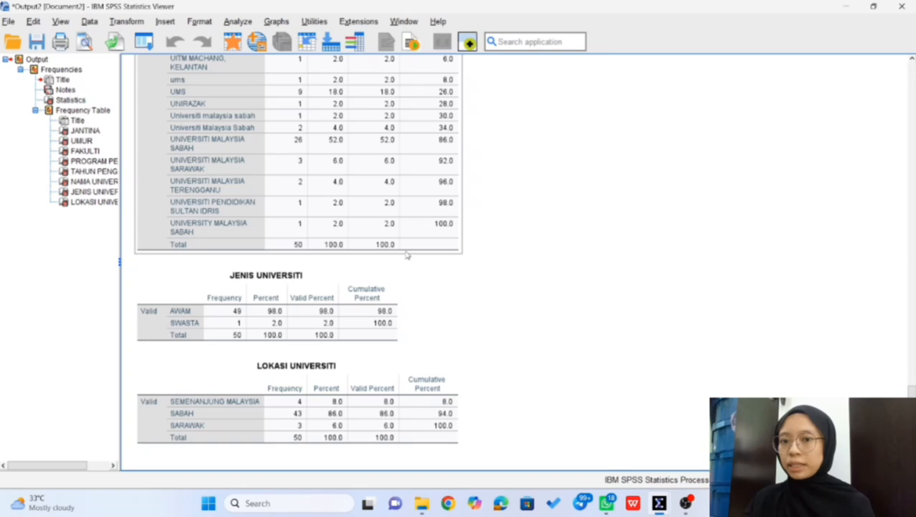
Step: Save the frequencies output in Documents as Output1, replacing the existing file of that name
{"action": "left_click", "coordinate": [9, 22]}
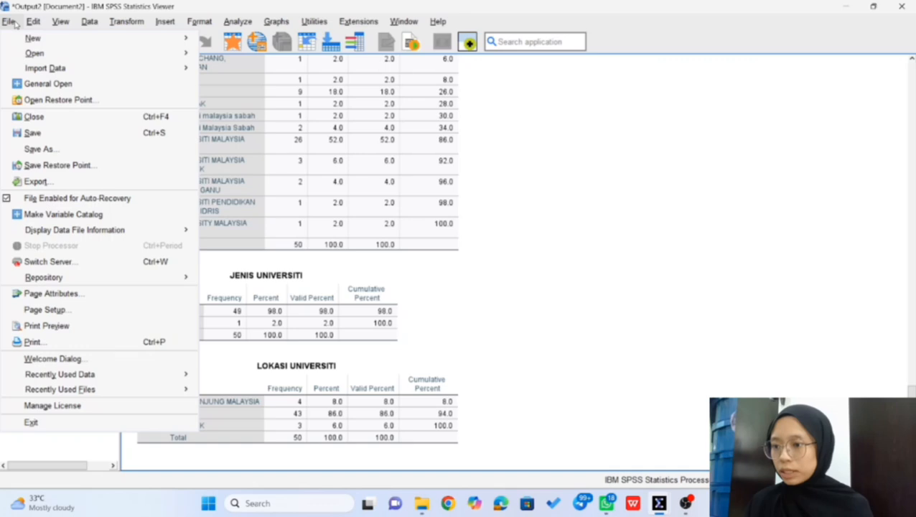
{"action": "left_click", "coordinate": [102, 153]}
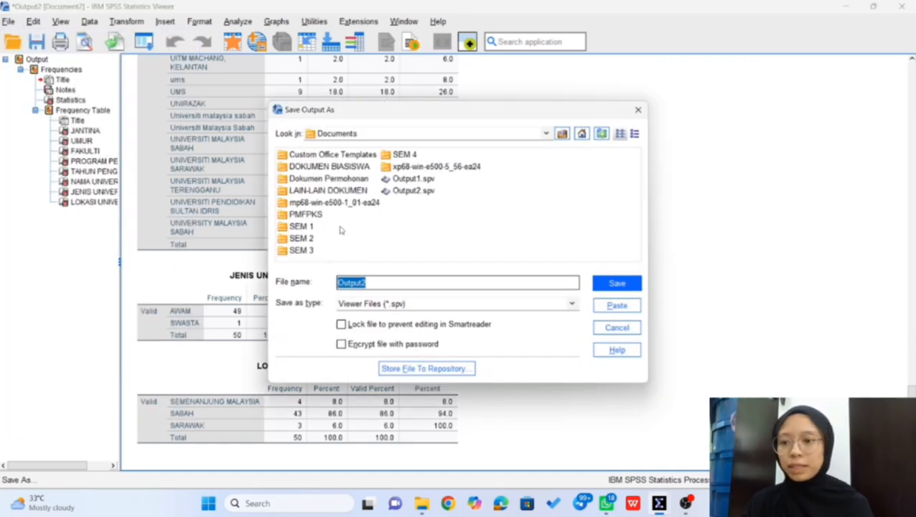
{"action": "left_click", "coordinate": [375, 282]}
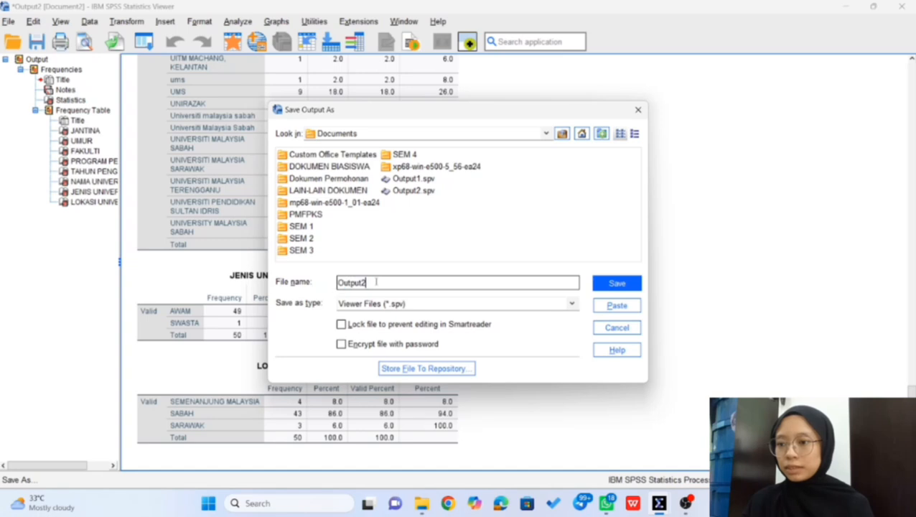
{"action": "key", "text": "BackSpace"}
{"action": "type", "text": "1"}
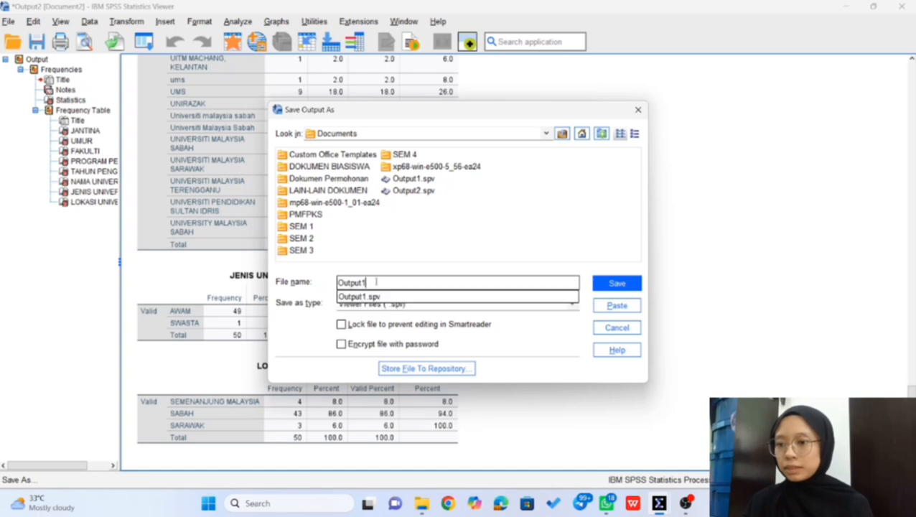
{"action": "left_click", "coordinate": [611, 286]}
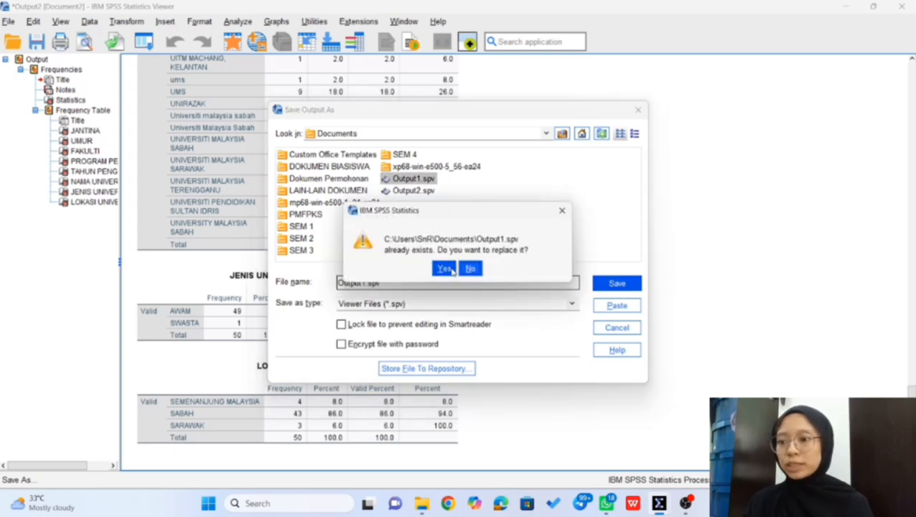
{"action": "left_click", "coordinate": [453, 269]}
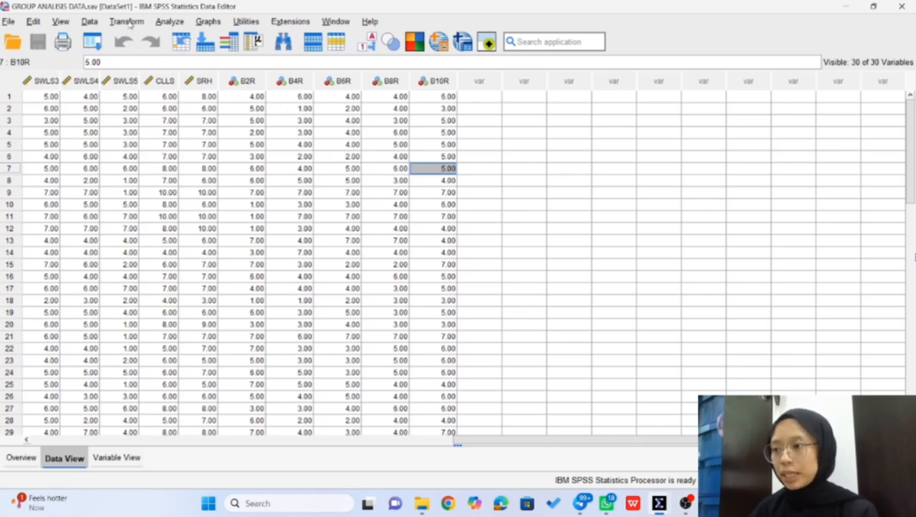
Step: Start a Compute Variable transformation with target variable swls and SWLS1 as the first term of its numeric expression
{"action": "left_click", "coordinate": [127, 21]}
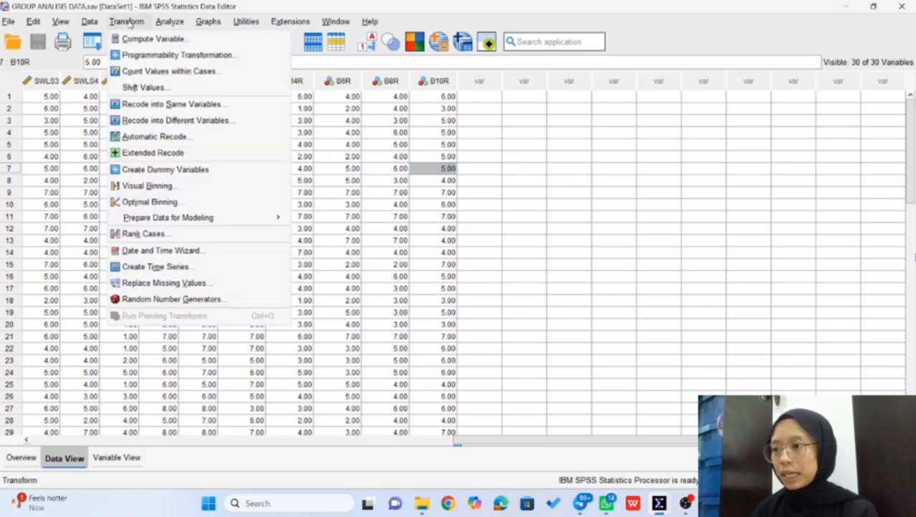
{"action": "left_click", "coordinate": [191, 41]}
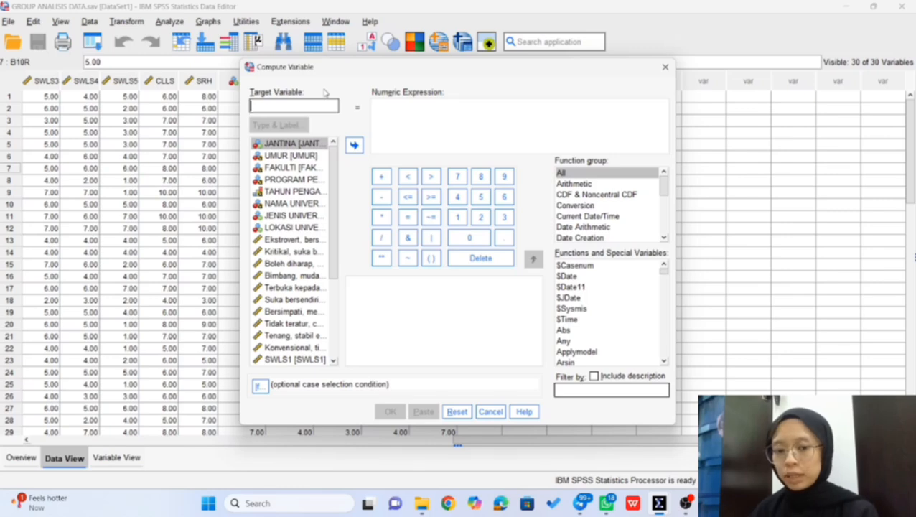
{"action": "type", "text": "swls"}
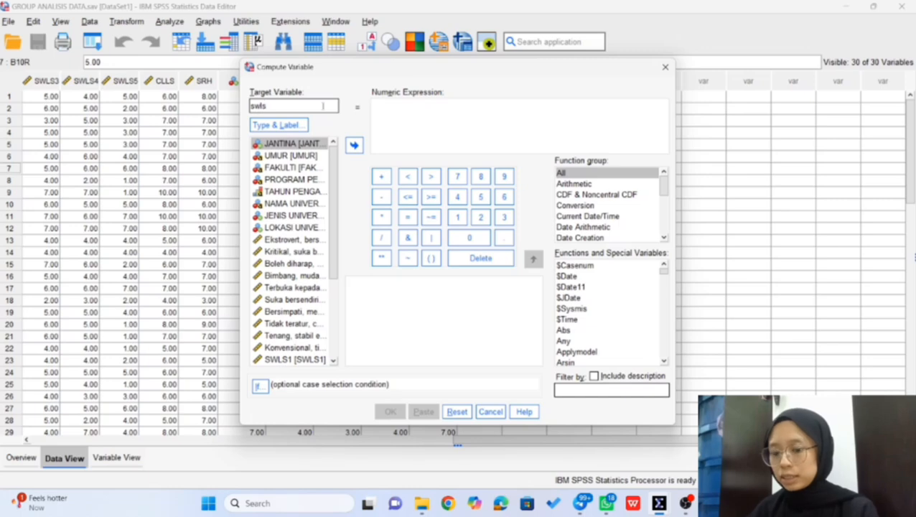
{"action": "scroll", "coordinate": [298, 240], "scroll_direction": "down", "scroll_amount": 1}
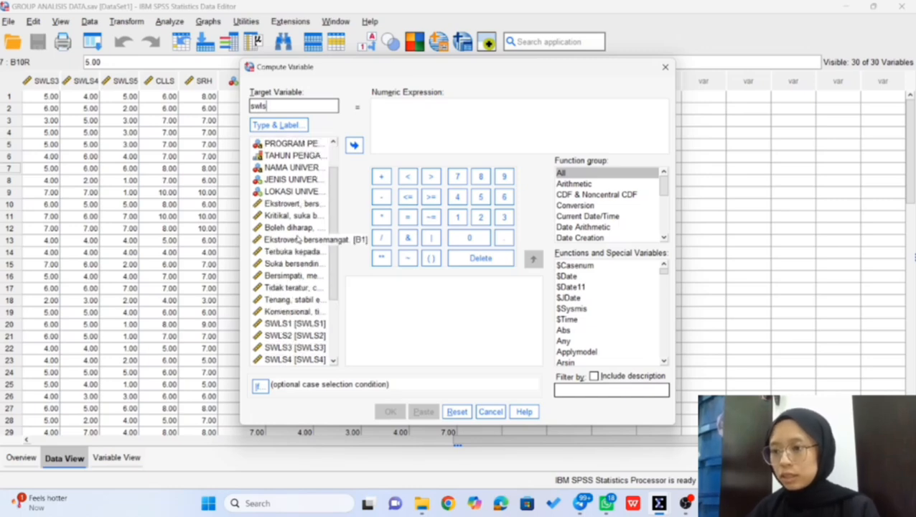
{"action": "scroll", "coordinate": [298, 240], "scroll_direction": "down", "scroll_amount": 3}
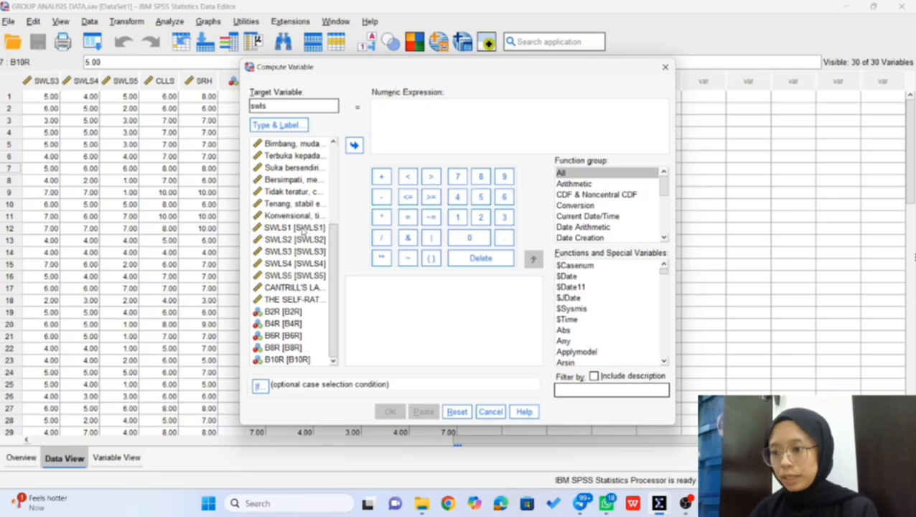
{"action": "left_click", "coordinate": [303, 228]}
{"action": "left_click", "coordinate": [354, 145]}
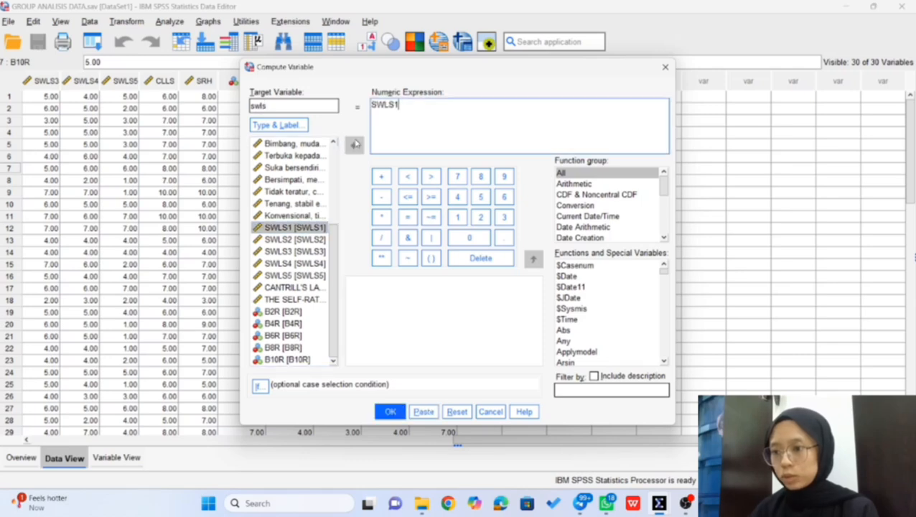
Step: Extend the numeric expression to SWLS1 + SWLS2, removing any surplus plus sign
{"action": "left_click", "coordinate": [382, 177]}
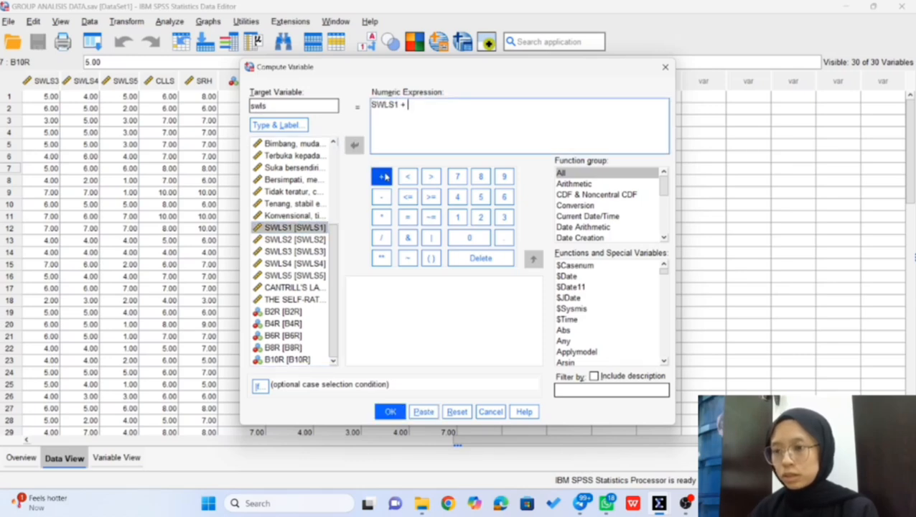
{"action": "left_click", "coordinate": [310, 241]}
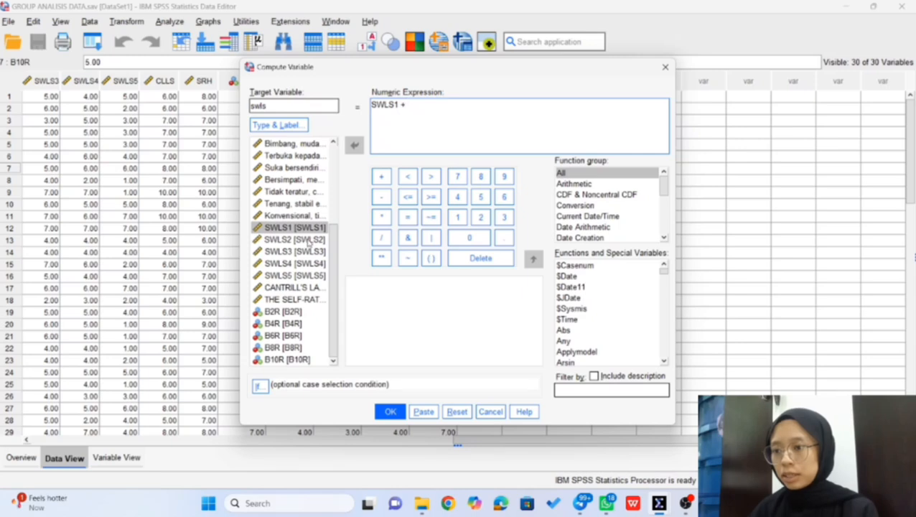
{"action": "left_click", "coordinate": [381, 177]}
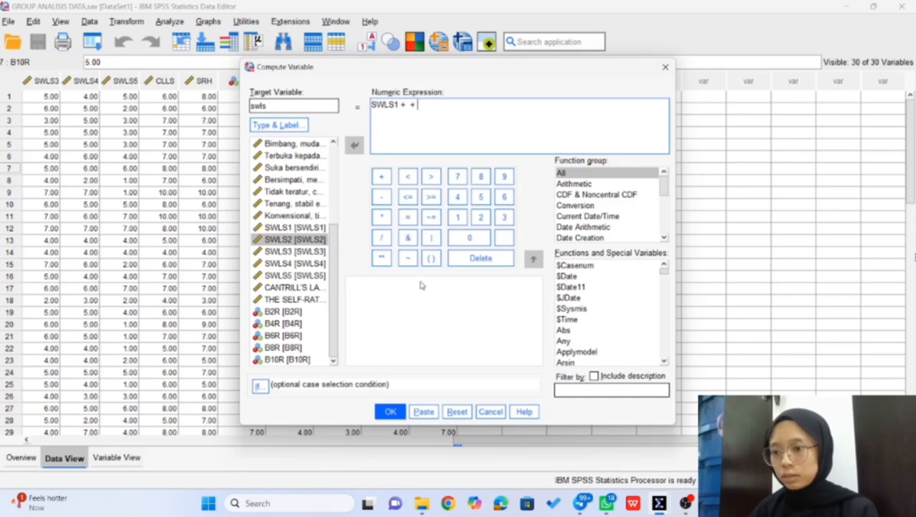
{"action": "key", "text": "BackSpace"}
{"action": "key", "text": "BackSpace"}
{"action": "key", "text": "BackSpace"}
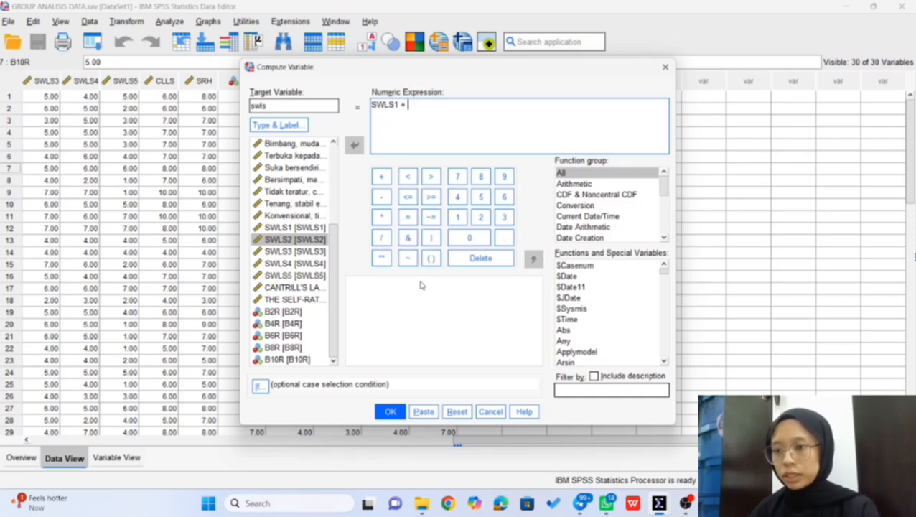
{"action": "left_click", "coordinate": [297, 242]}
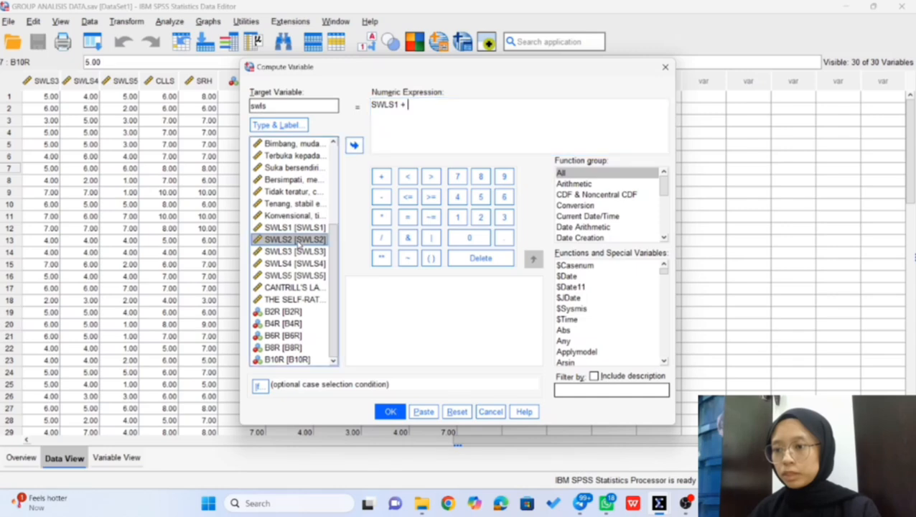
{"action": "left_click", "coordinate": [355, 146]}
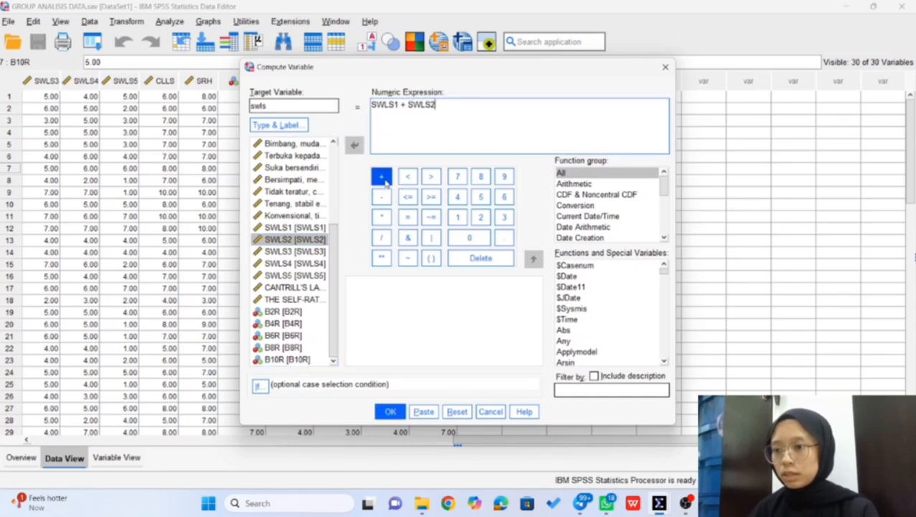
Step: Add SWLS3 and SWLS4 to the sum in the numeric expression for swls
{"action": "left_click", "coordinate": [382, 179]}
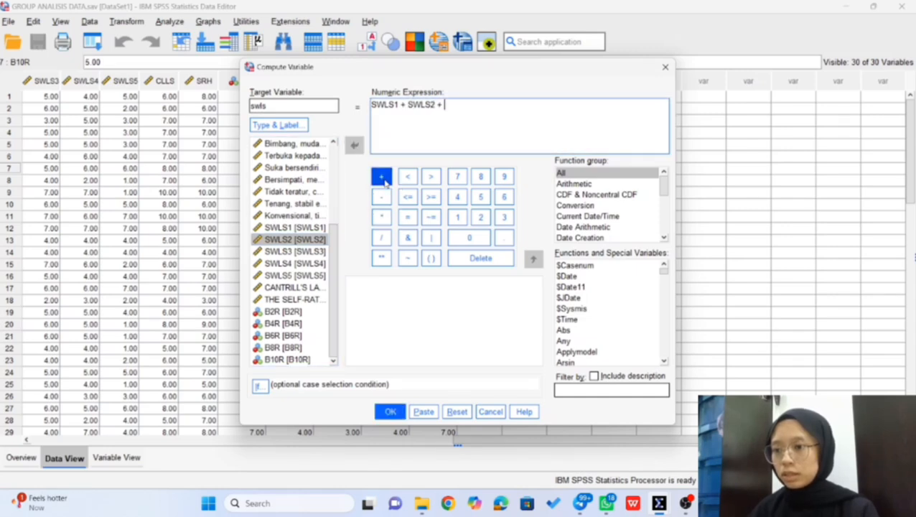
{"action": "left_click", "coordinate": [310, 253]}
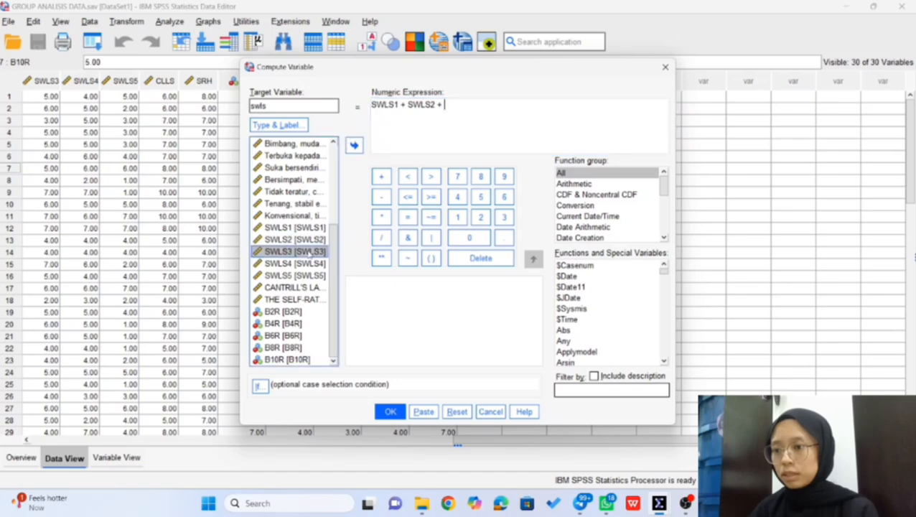
{"action": "left_click", "coordinate": [356, 144]}
{"action": "left_click", "coordinate": [378, 179]}
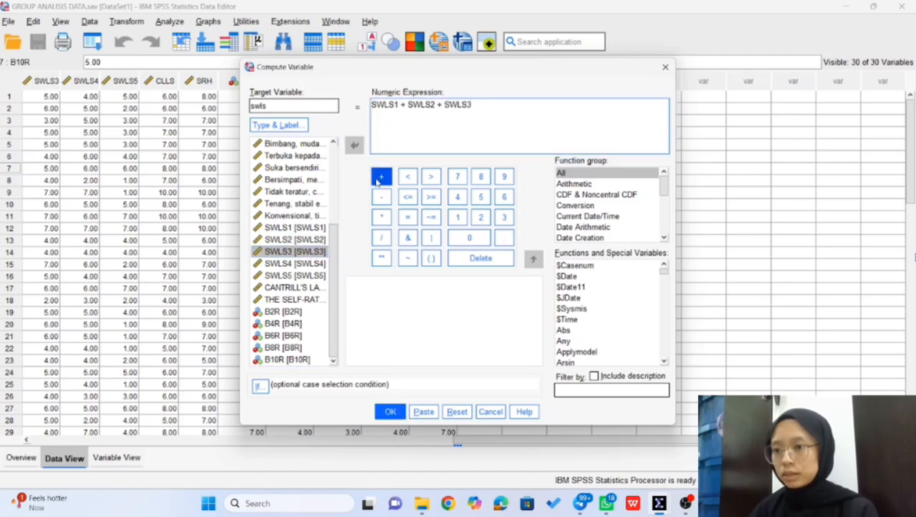
{"action": "left_click", "coordinate": [310, 264]}
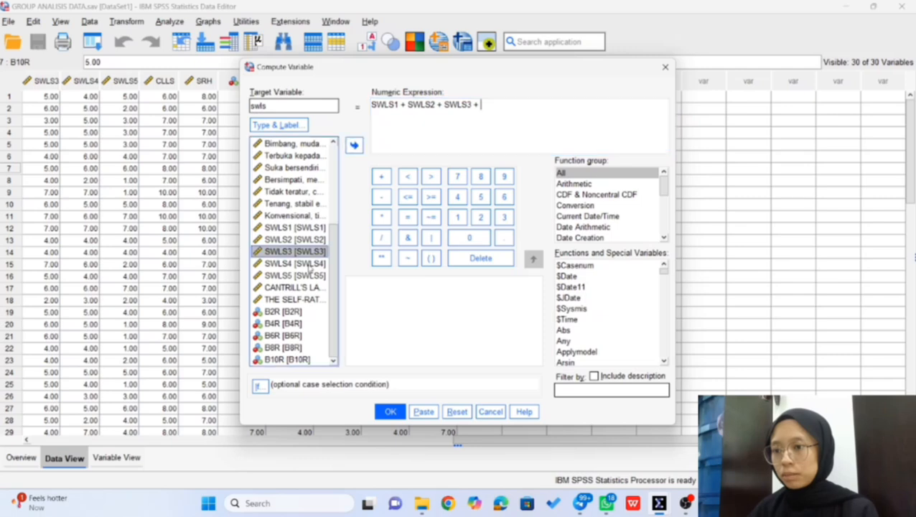
{"action": "left_click", "coordinate": [355, 145]}
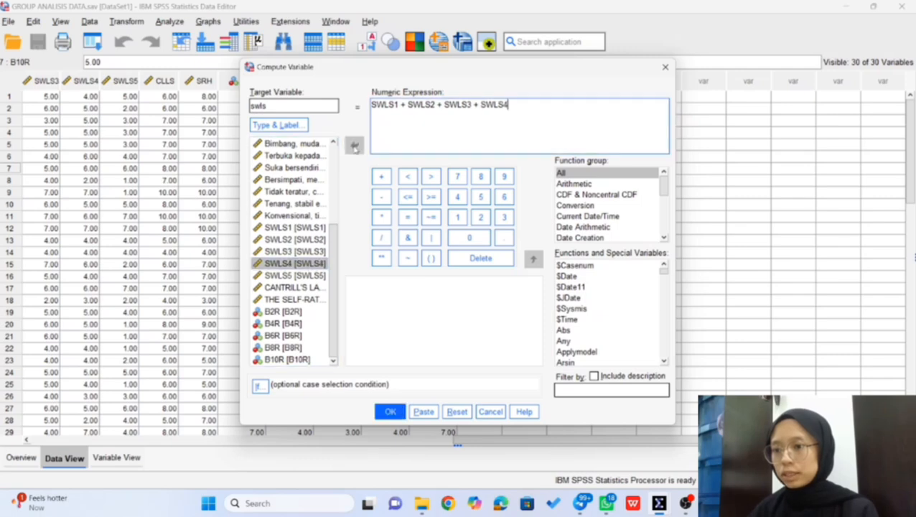
Step: Add SWLS5 as the final term of the sum and run the swls computation
{"action": "left_click", "coordinate": [381, 177]}
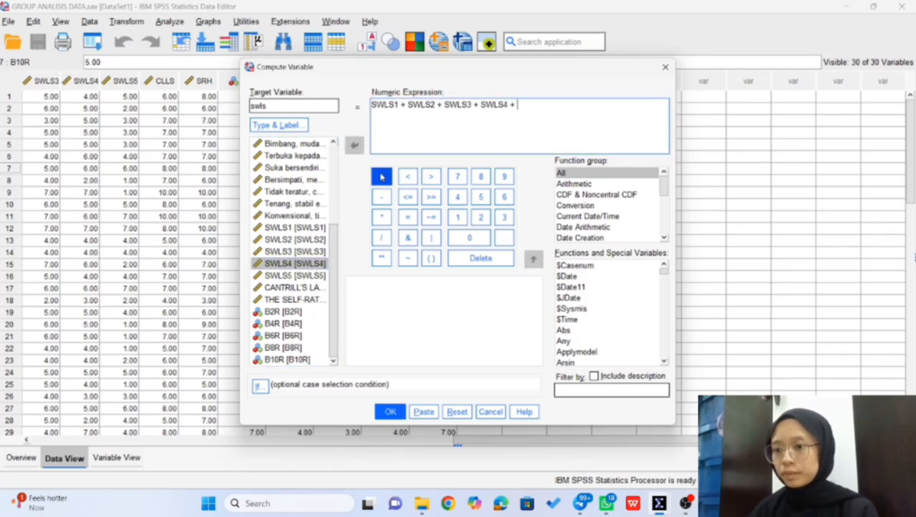
{"action": "left_click", "coordinate": [304, 276]}
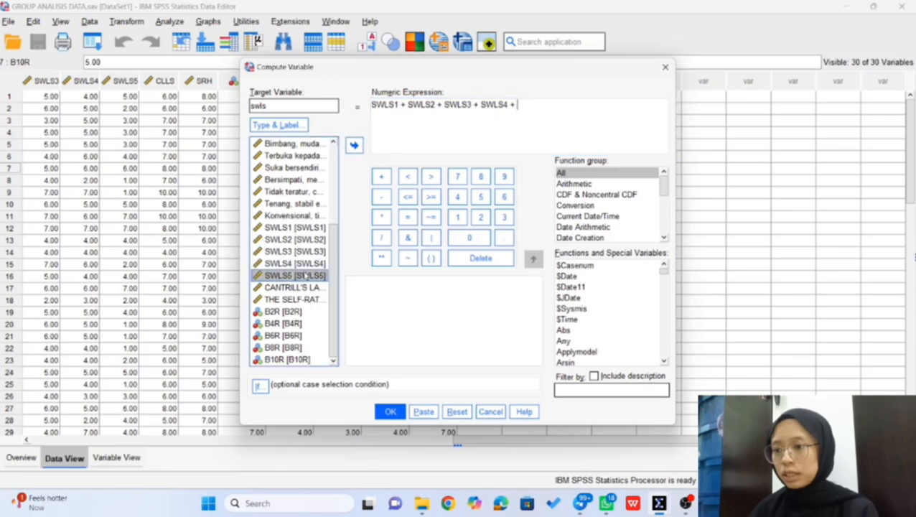
{"action": "left_click", "coordinate": [354, 147]}
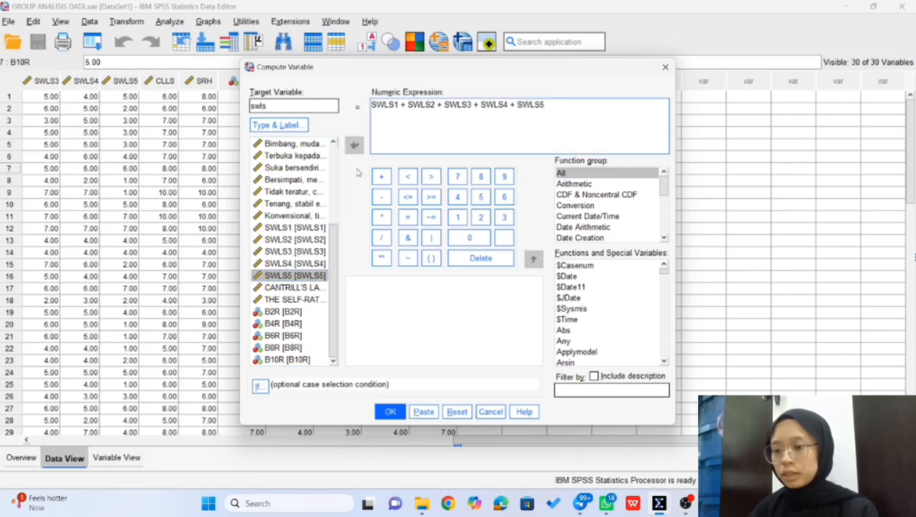
{"action": "left_click", "coordinate": [391, 413]}
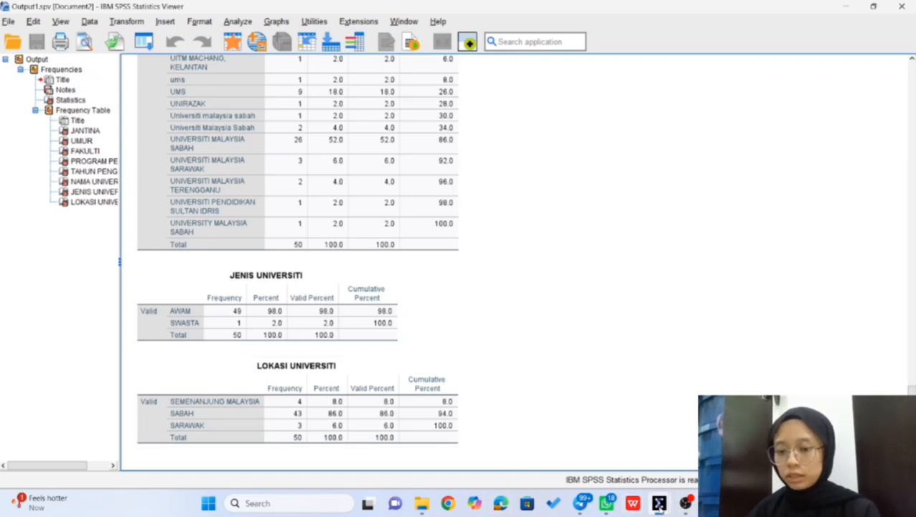
Step: Return to the GROUP ANALISIS DATA data window and examine the computed swls column
{"action": "mouse_move", "coordinate": [660, 505]}
{"action": "left_click", "coordinate": [610, 446]}
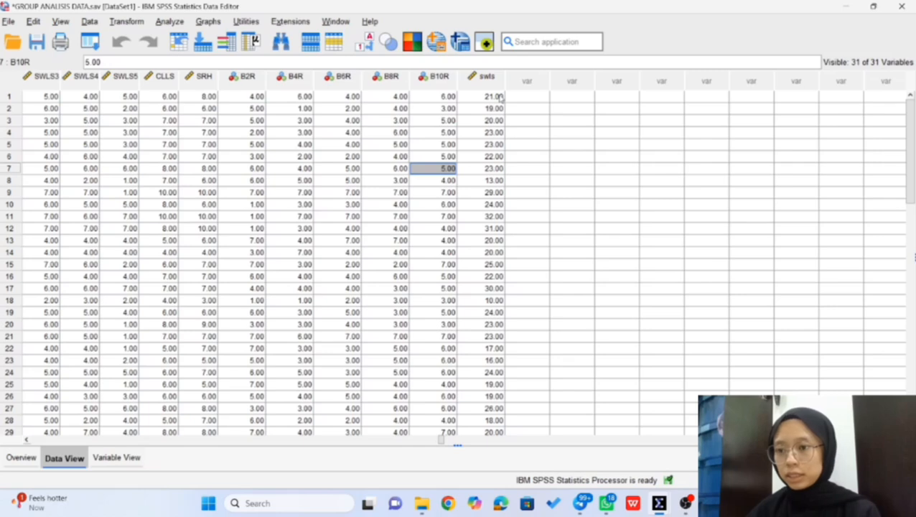
{"action": "left_click", "coordinate": [567, 120]}
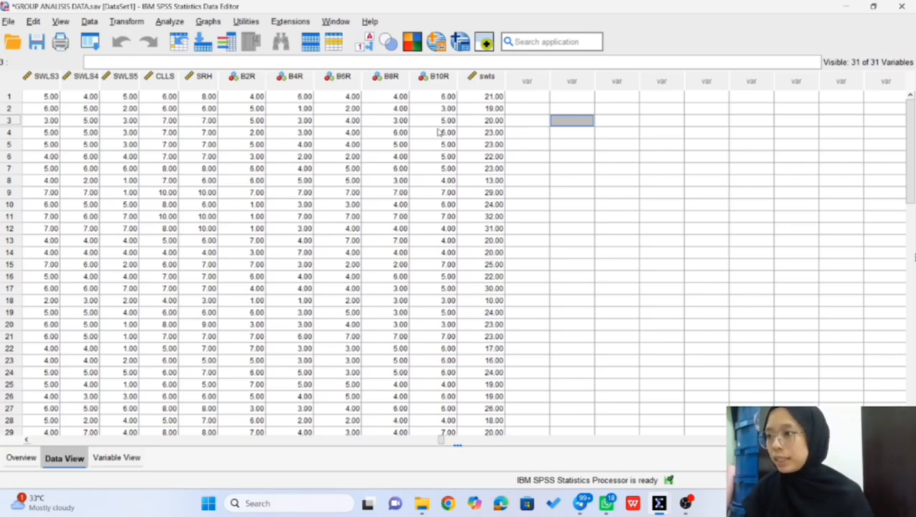
Step: Start a new Compute Variable calculation with kemurungan as the target variable
{"action": "left_click", "coordinate": [139, 26]}
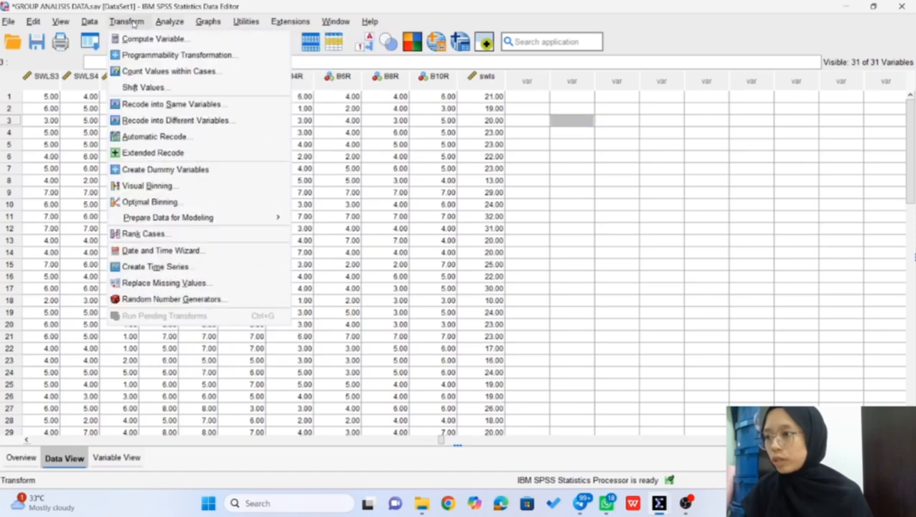
{"action": "left_click", "coordinate": [152, 40]}
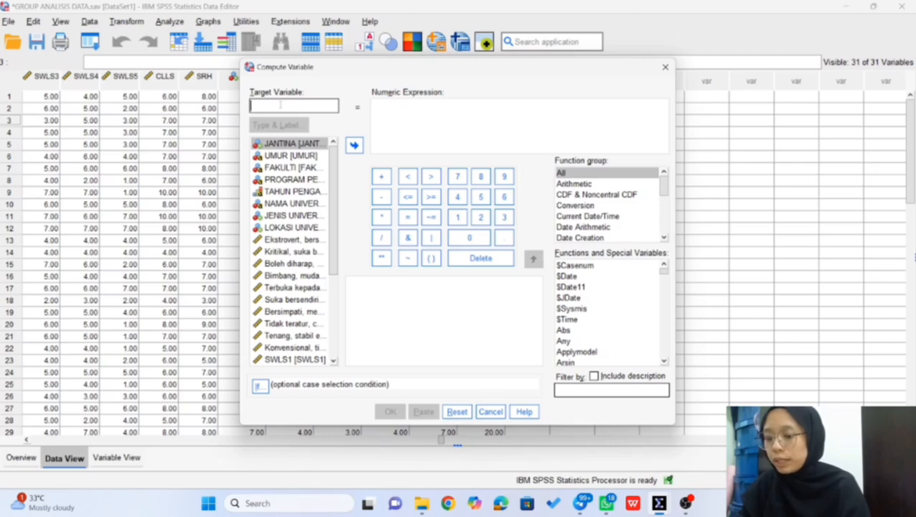
{"action": "type", "text": "k"}
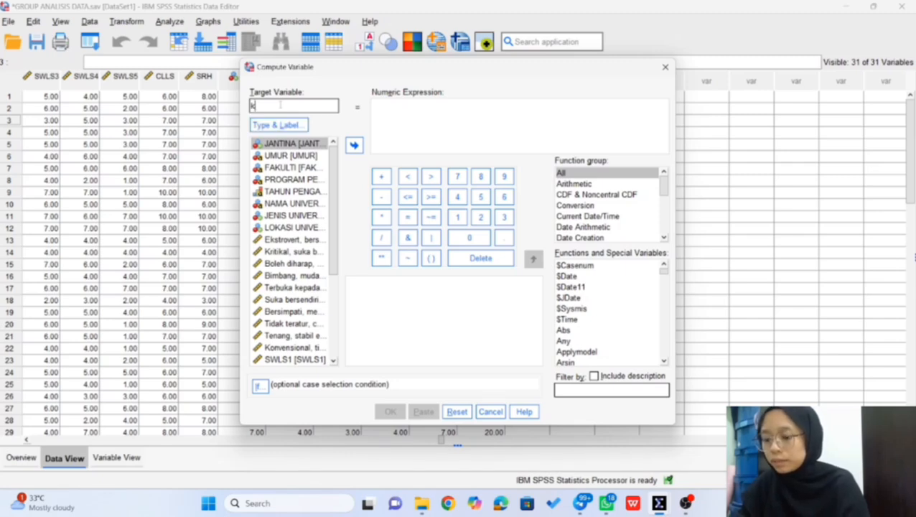
{"action": "type", "text": "emurun"}
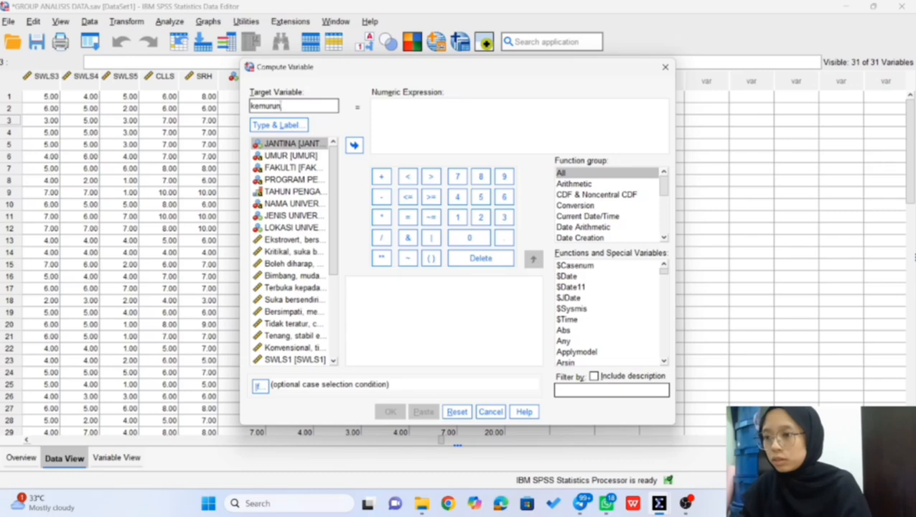
{"action": "type", "text": "gan"}
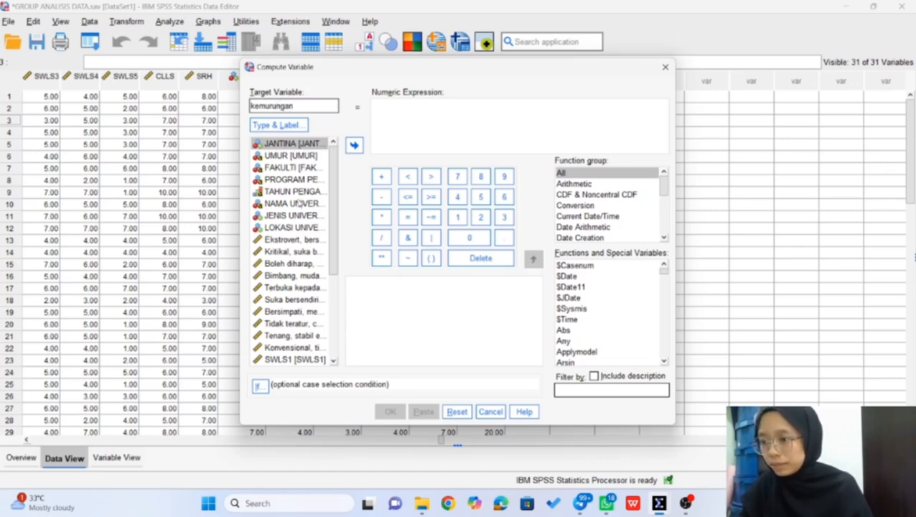
Step: Begin the numeric expression for kemurungan with the sum of items B4 + B6
{"action": "scroll", "coordinate": [292, 205], "scroll_direction": "down", "scroll_amount": 1}
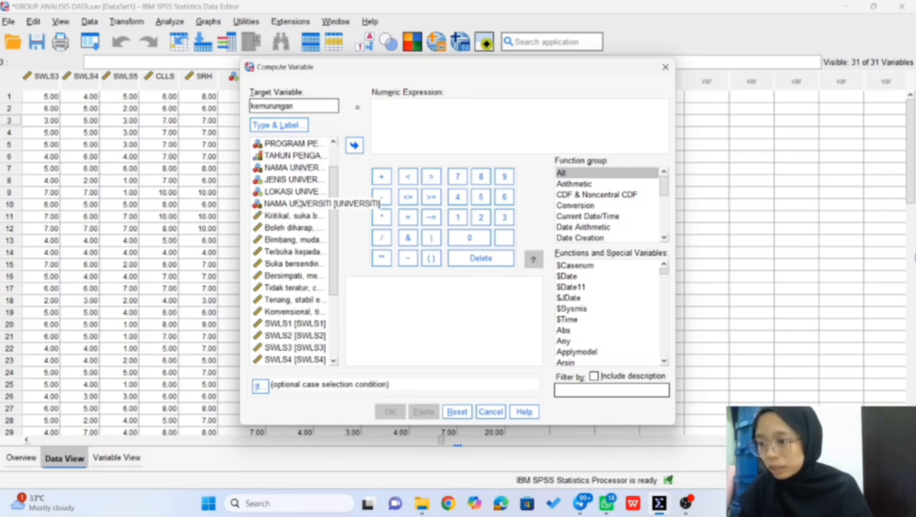
{"action": "left_click", "coordinate": [301, 241]}
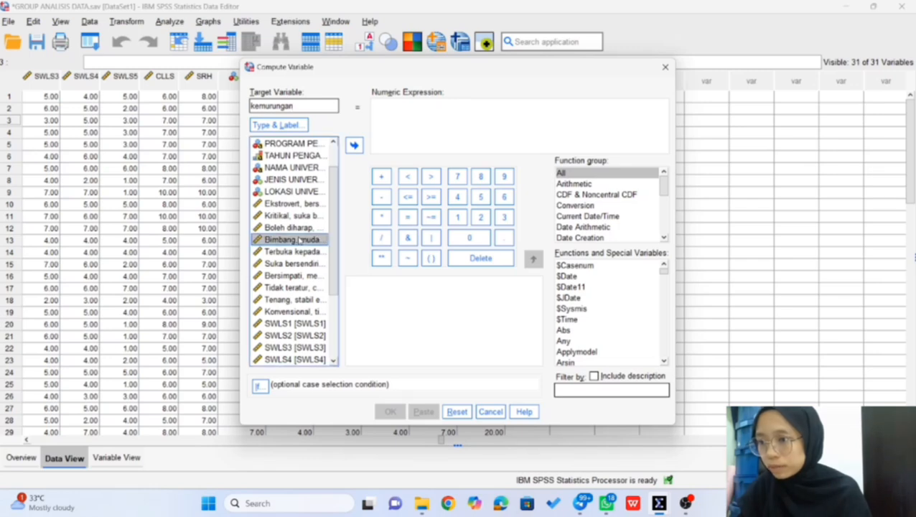
{"action": "left_click", "coordinate": [355, 145]}
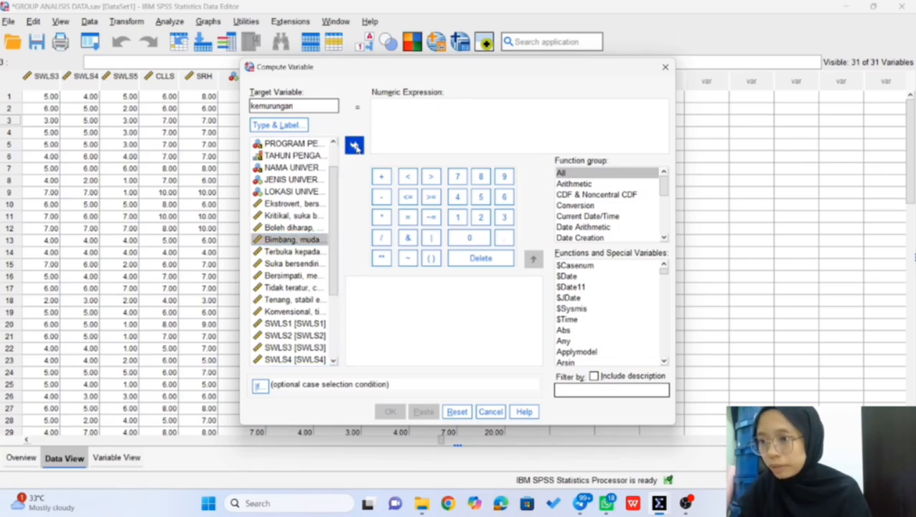
{"action": "left_click", "coordinate": [381, 177]}
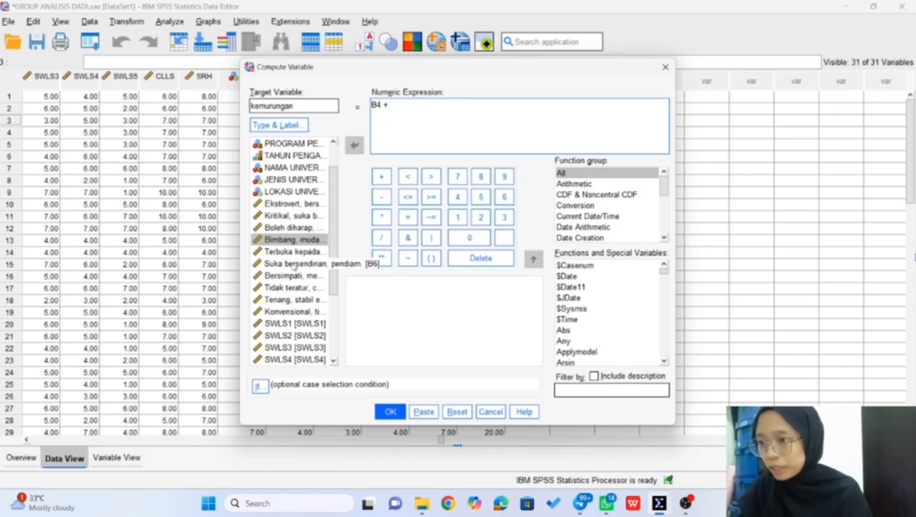
{"action": "left_click", "coordinate": [294, 264]}
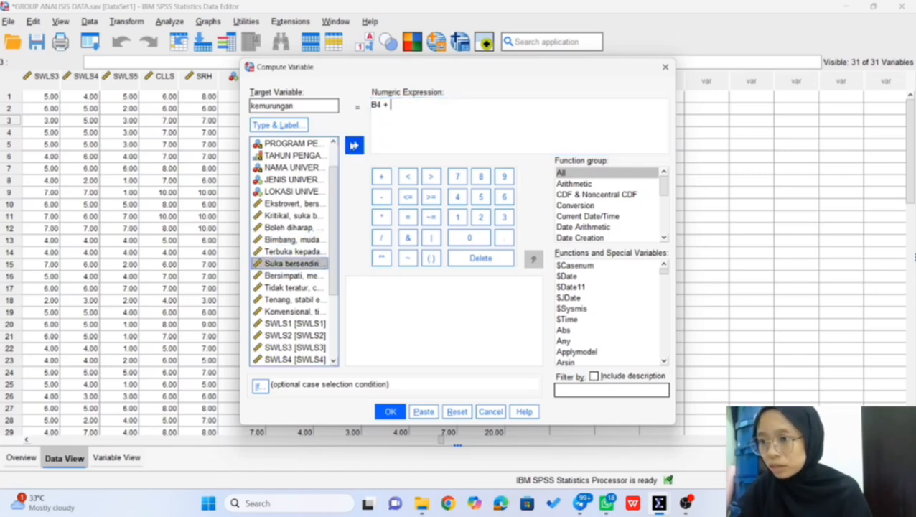
{"action": "left_click", "coordinate": [353, 145]}
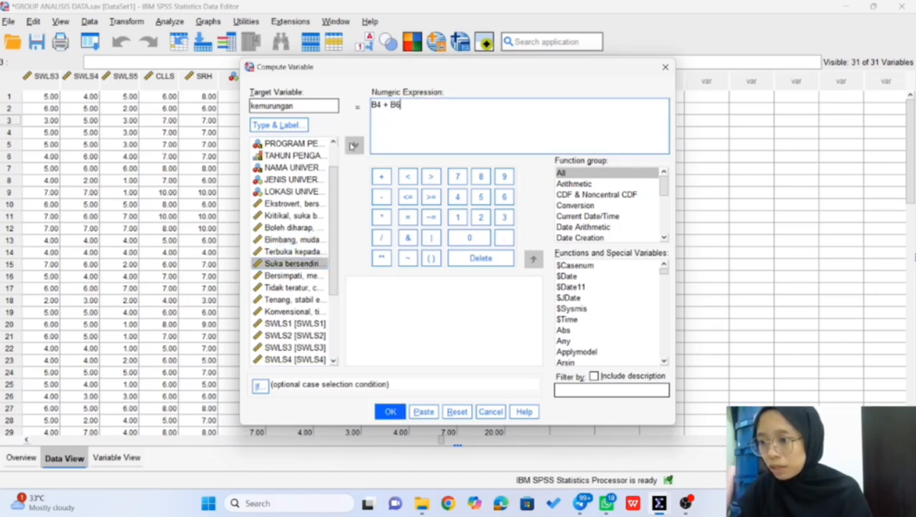
Step: Extend the kemurungan sum with items B8 and B10
{"action": "left_click", "coordinate": [381, 176]}
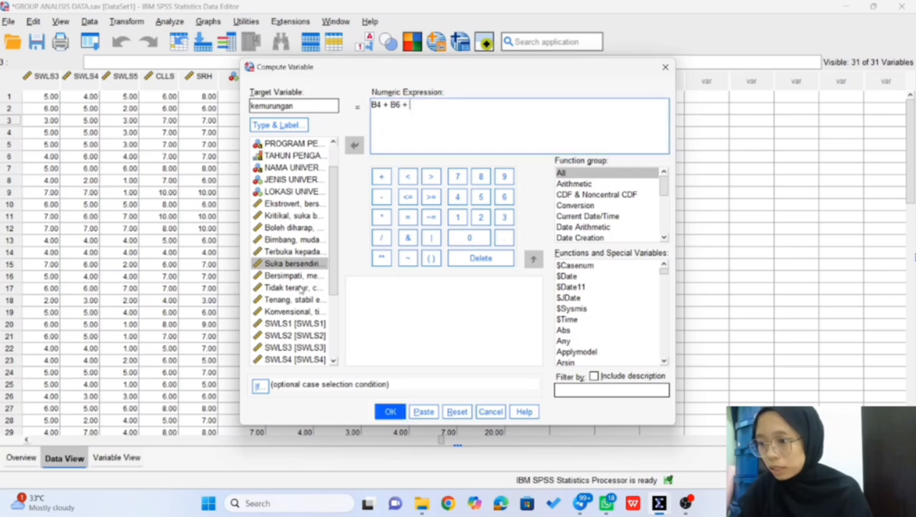
{"action": "left_click", "coordinate": [300, 288]}
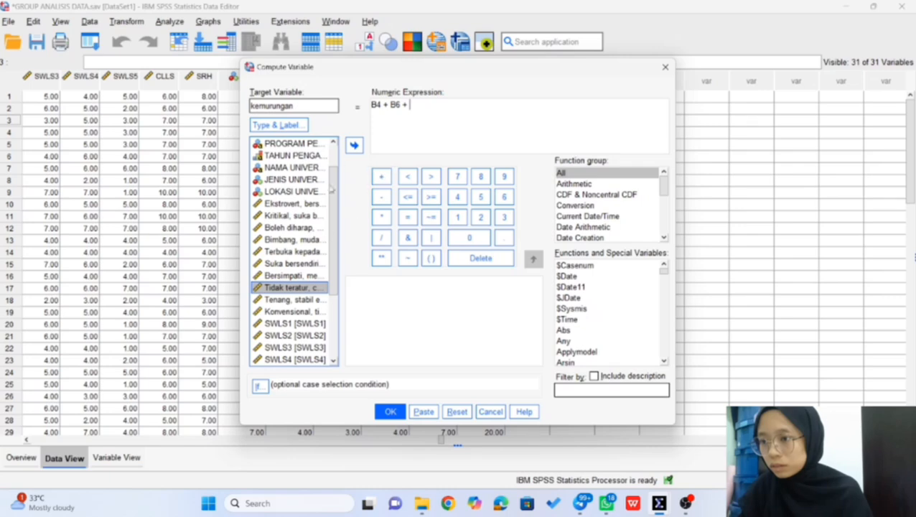
{"action": "left_click", "coordinate": [355, 146]}
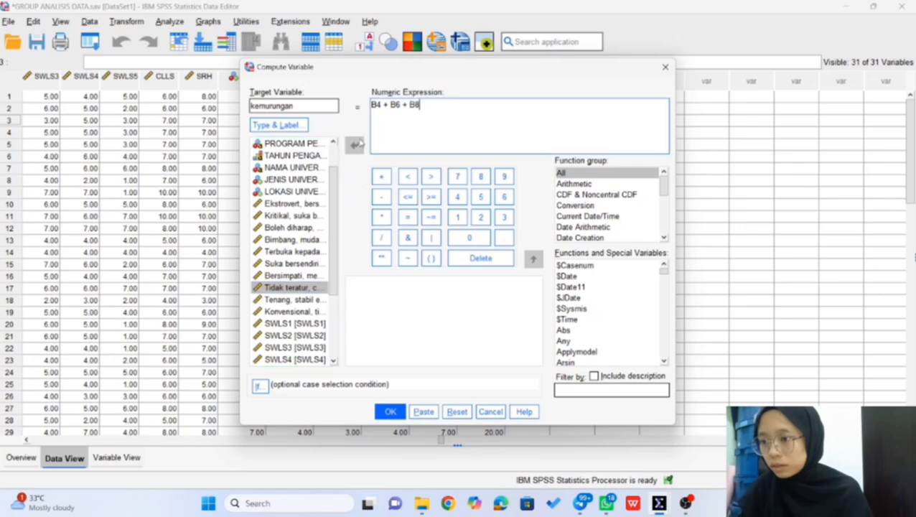
{"action": "left_click", "coordinate": [383, 178]}
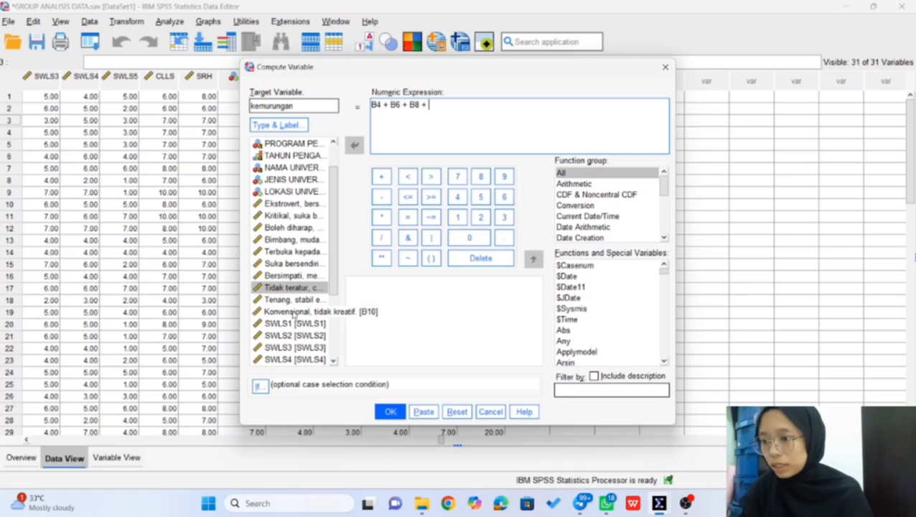
{"action": "left_click", "coordinate": [294, 312]}
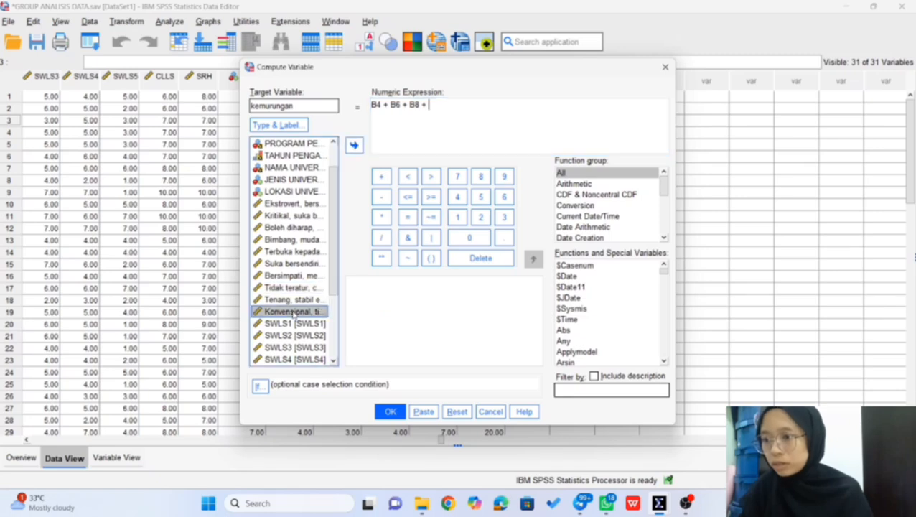
{"action": "left_click", "coordinate": [354, 146]}
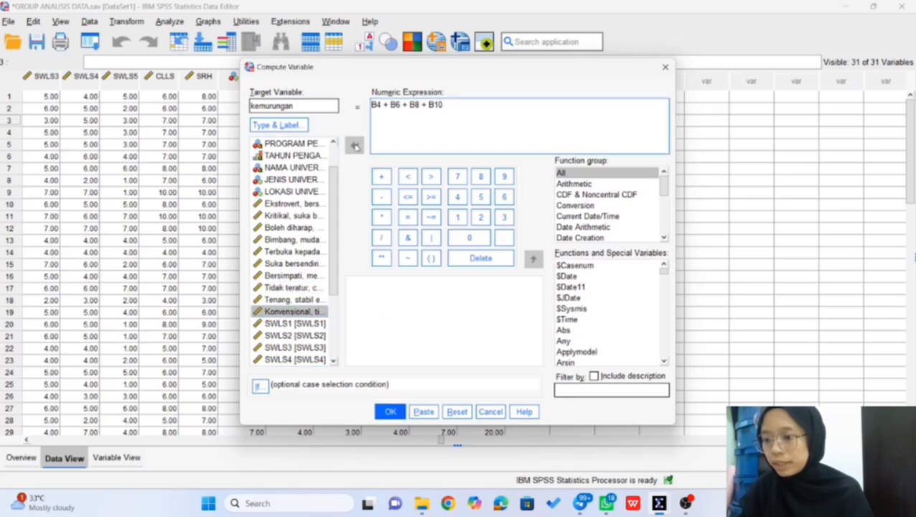
Step: Run the kemurungan computation and return to the GROUP ANALISIS DATA data window
{"action": "left_click", "coordinate": [386, 415]}
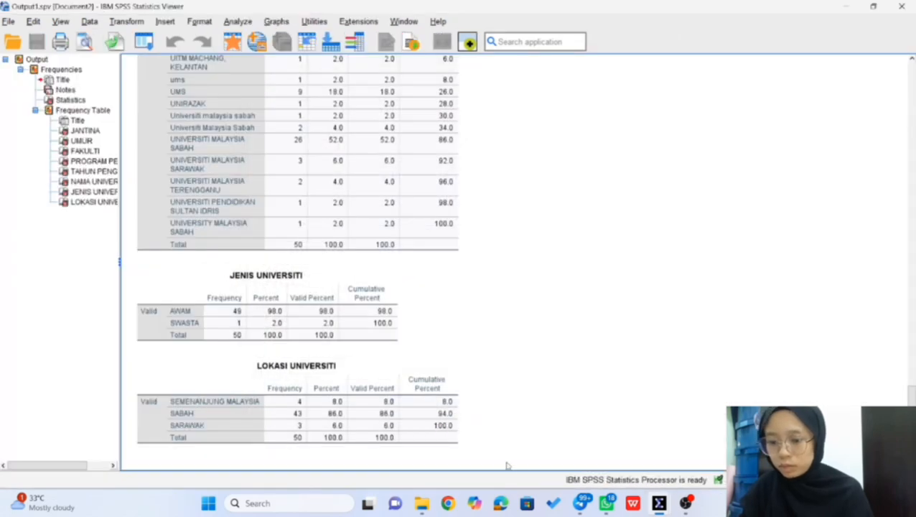
{"action": "mouse_move", "coordinate": [660, 511]}
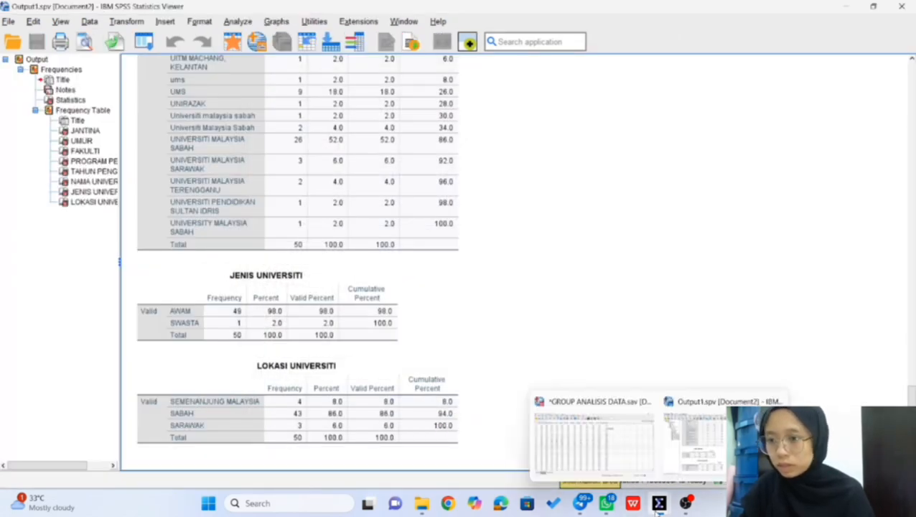
{"action": "left_click", "coordinate": [632, 454]}
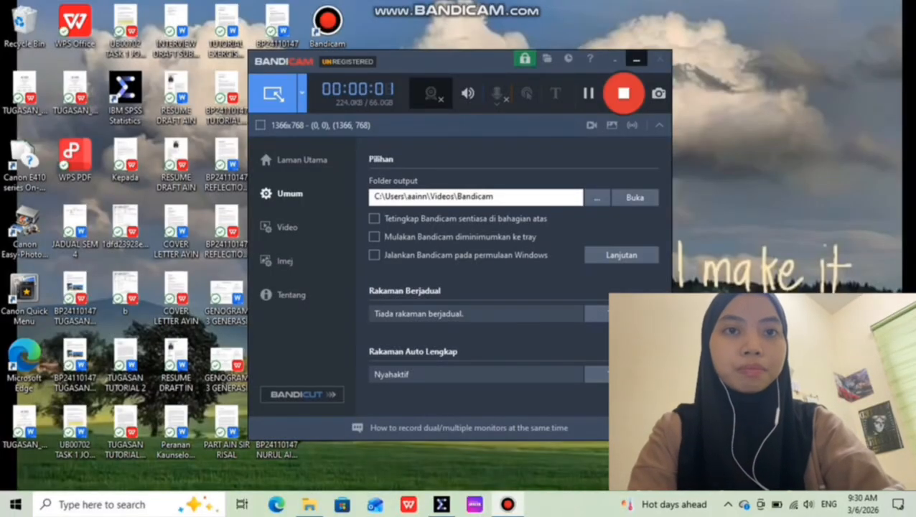
Step: Minimise the Bandicam window, switch to data full.sav in SPSS and open the Frequencies analysis
{"action": "left_click", "coordinate": [637, 59]}
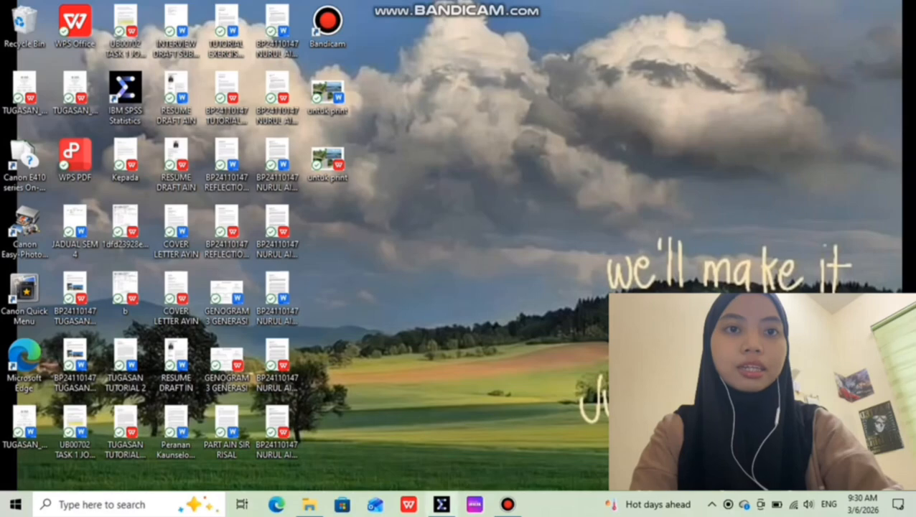
{"action": "mouse_move", "coordinate": [442, 504]}
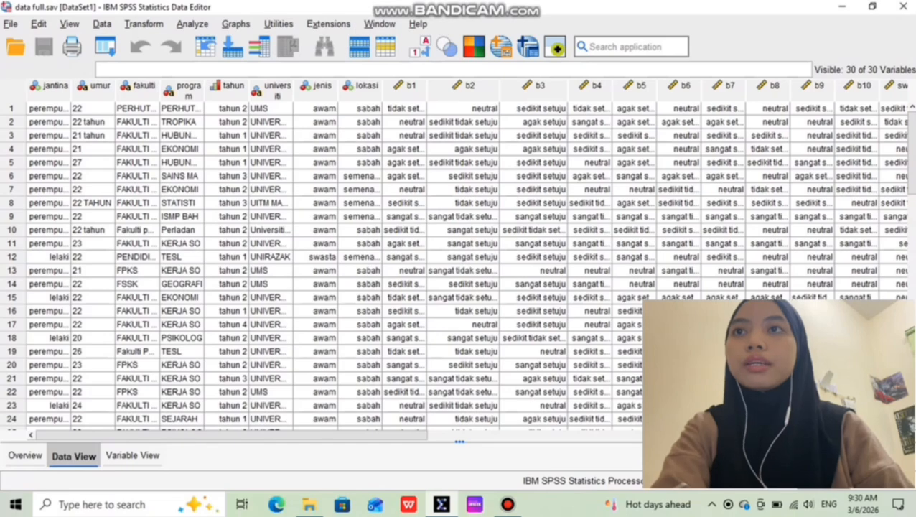
{"action": "left_click", "coordinate": [193, 25]}
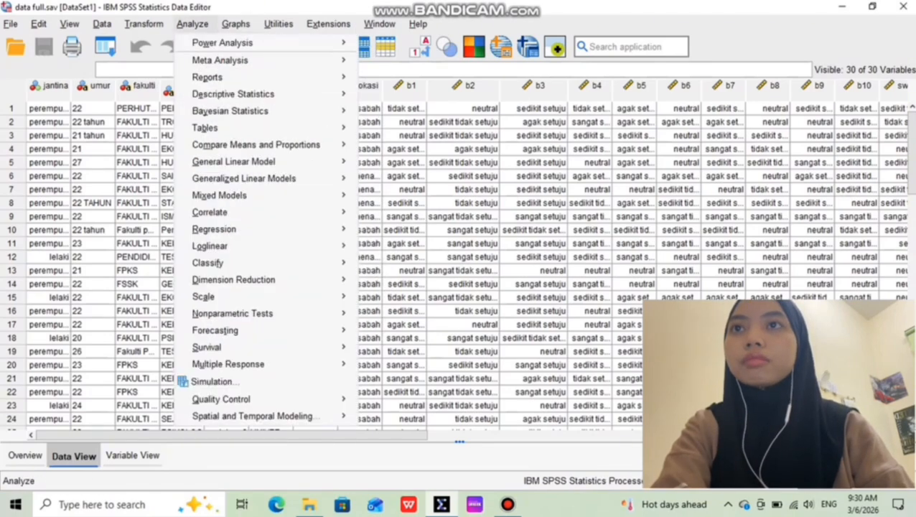
{"action": "left_click", "coordinate": [193, 24]}
{"action": "left_click", "coordinate": [192, 24]}
{"action": "mouse_move", "coordinate": [233, 94]}
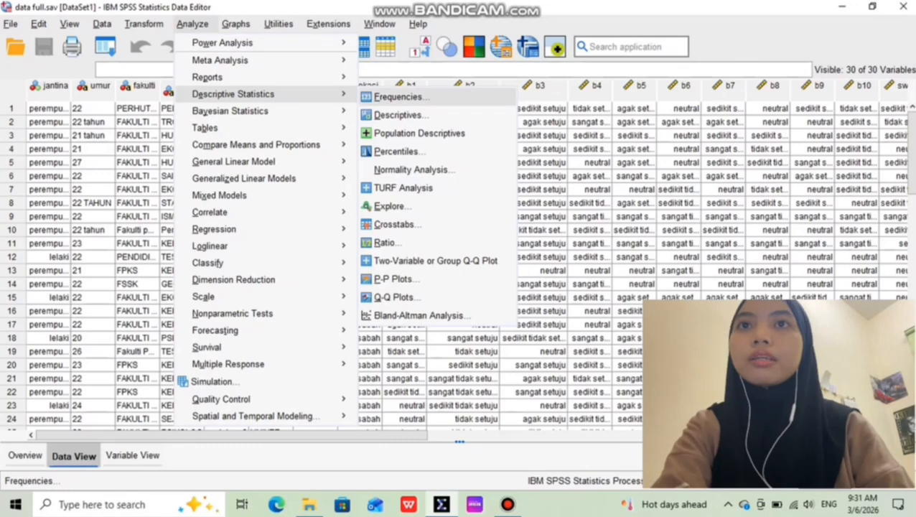
{"action": "left_click", "coordinate": [398, 96]}
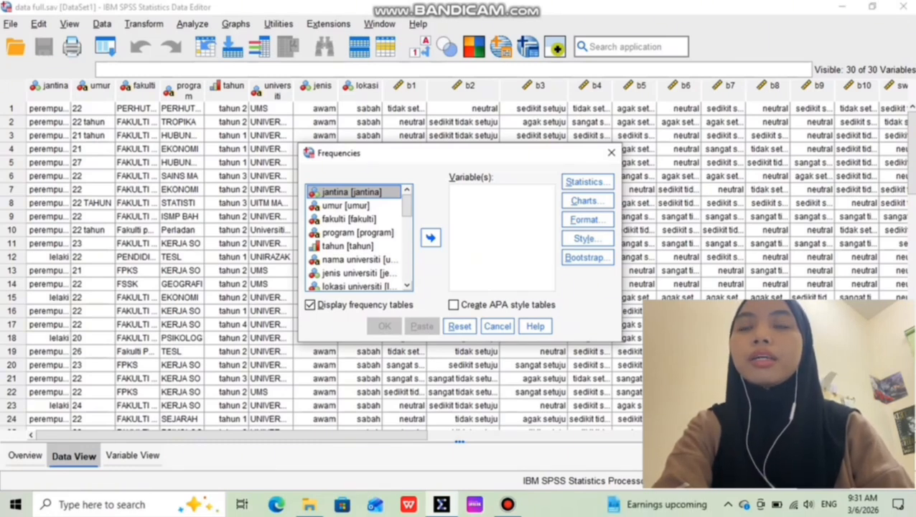
Step: Add jantina, umur, fakulti, program and tahun to the variables for the frequency analysis
{"action": "left_click", "coordinate": [430, 237]}
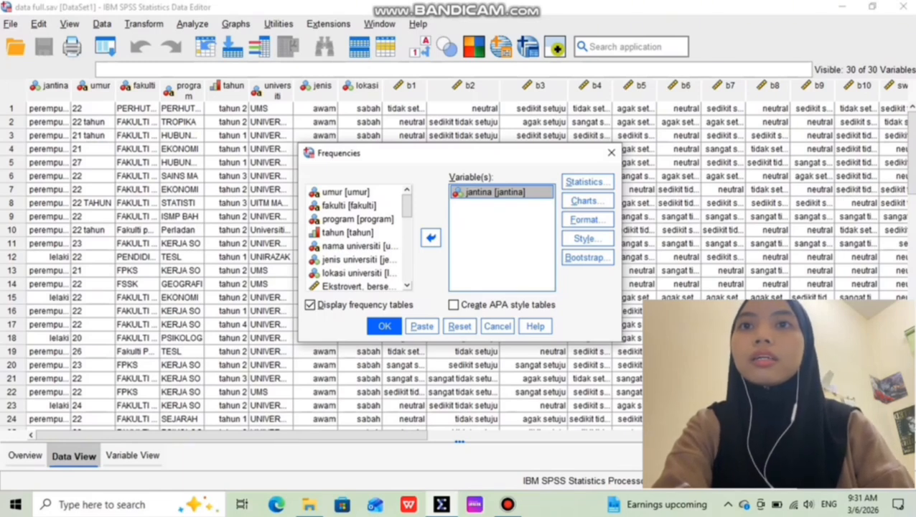
{"action": "double_click", "coordinate": [346, 191]}
{"action": "double_click", "coordinate": [346, 192]}
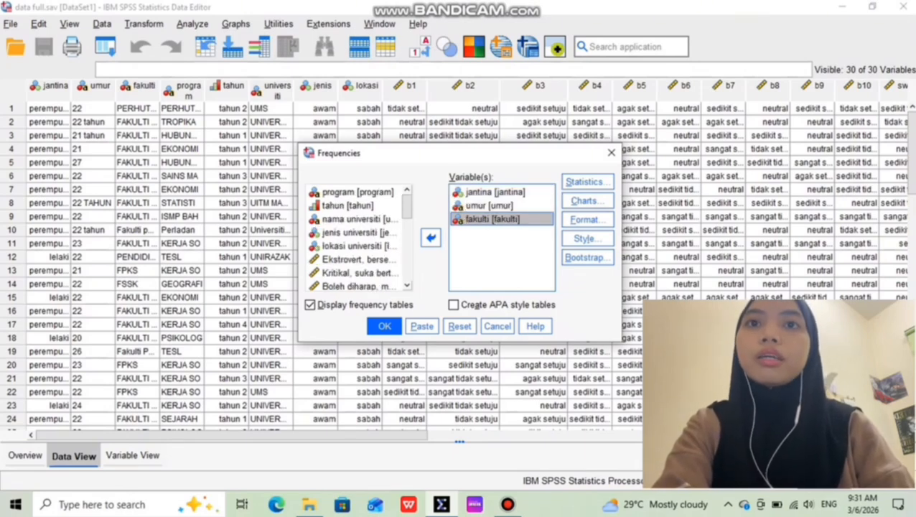
{"action": "left_click", "coordinate": [358, 192]}
{"action": "left_click", "coordinate": [431, 237]}
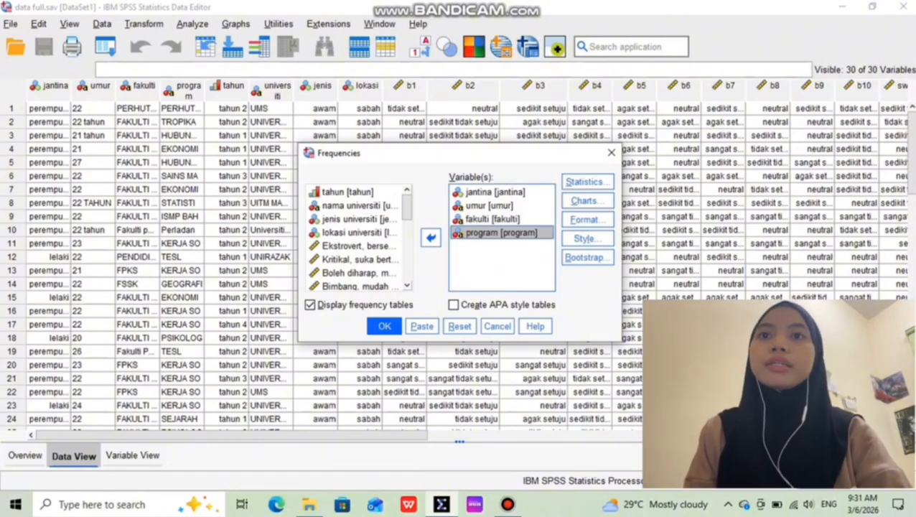
{"action": "left_click", "coordinate": [349, 192]}
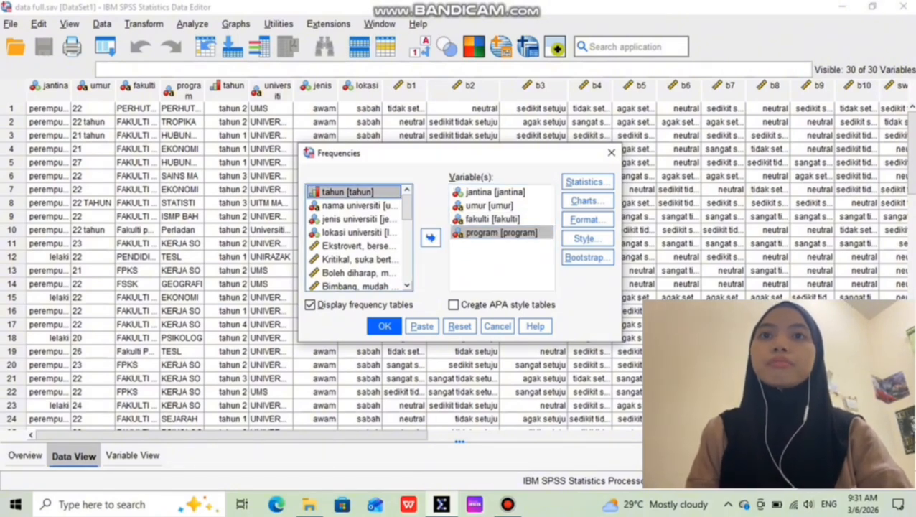
{"action": "left_click", "coordinate": [430, 237]}
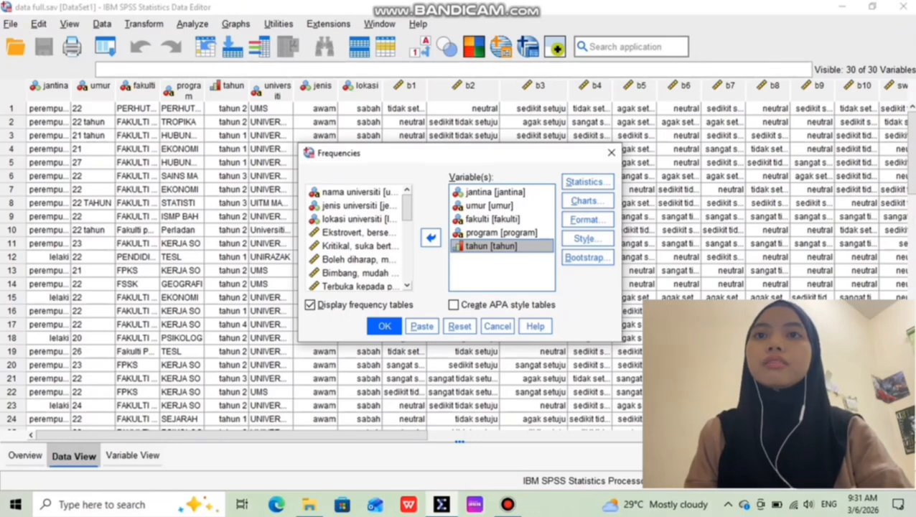
Step: Add nama universiti, jenis universiti and lokasi universiti to the variables for the frequency analysis
{"action": "left_click", "coordinate": [359, 192]}
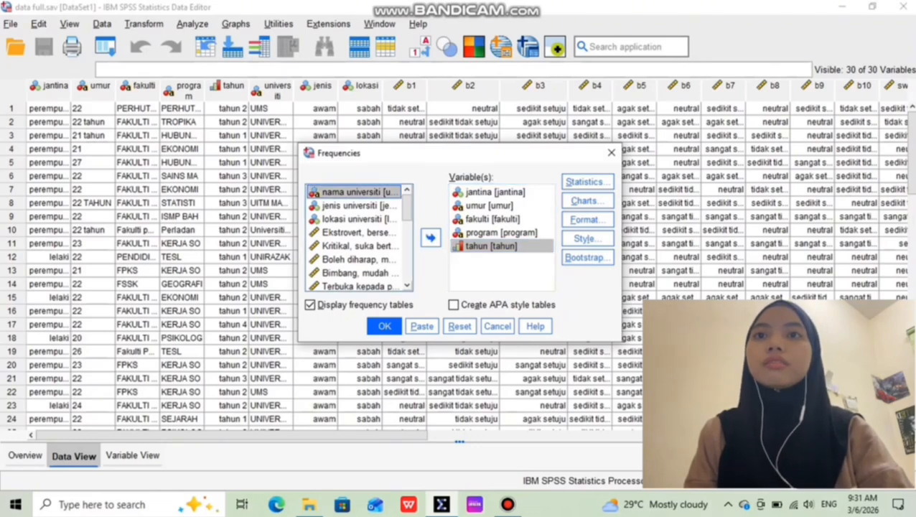
{"action": "left_click", "coordinate": [430, 238]}
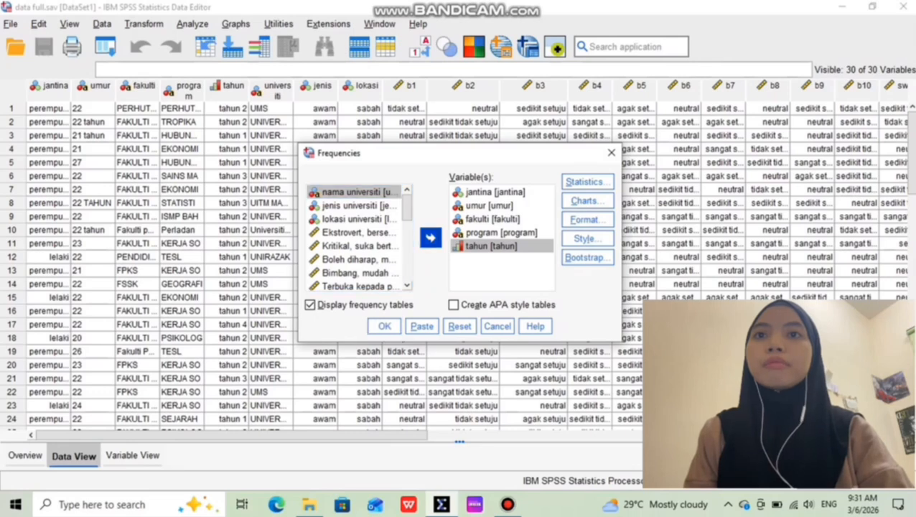
{"action": "left_click", "coordinate": [359, 192]}
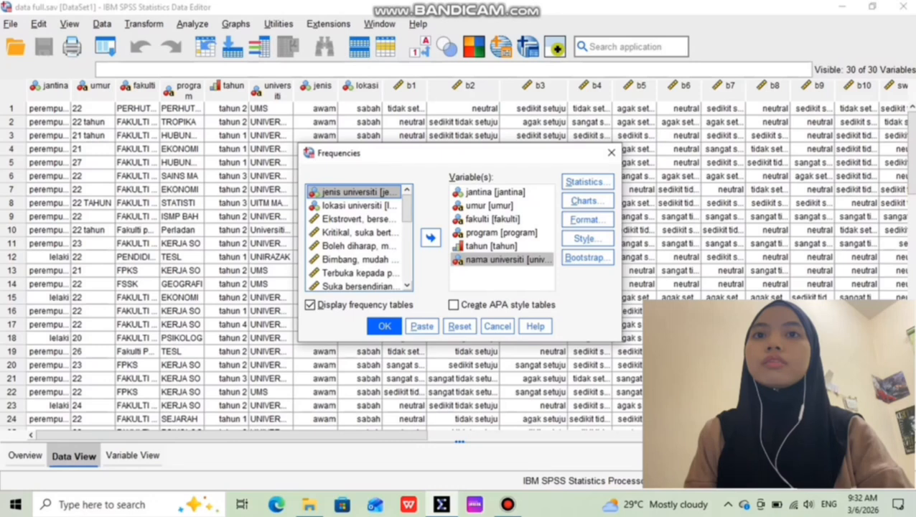
{"action": "left_click", "coordinate": [430, 238]}
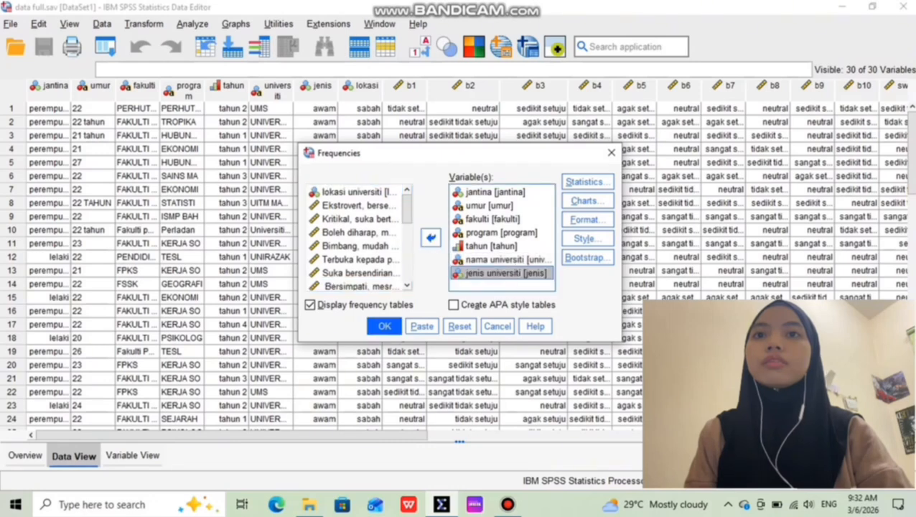
{"action": "left_click", "coordinate": [359, 191]}
{"action": "left_click", "coordinate": [430, 237]}
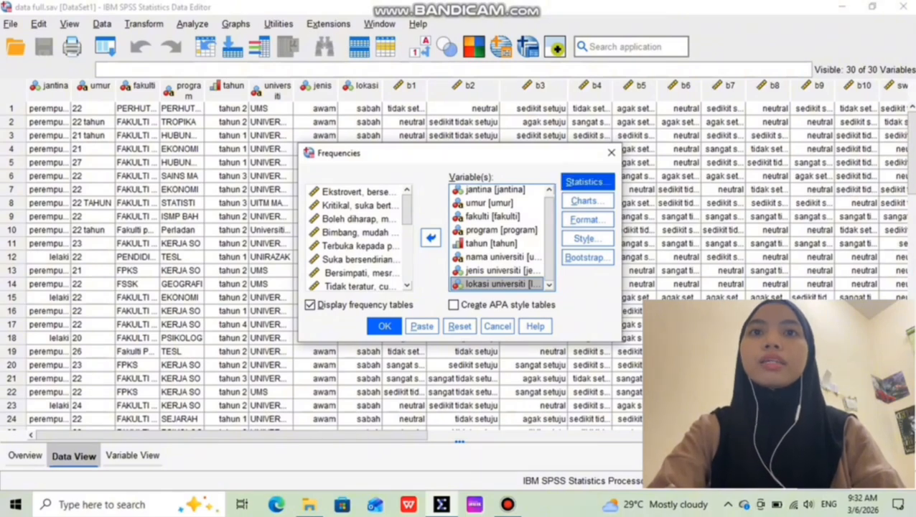
Step: Request quartiles, mean, median and mode in the statistics options of the frequency analysis
{"action": "left_click", "coordinate": [588, 182]}
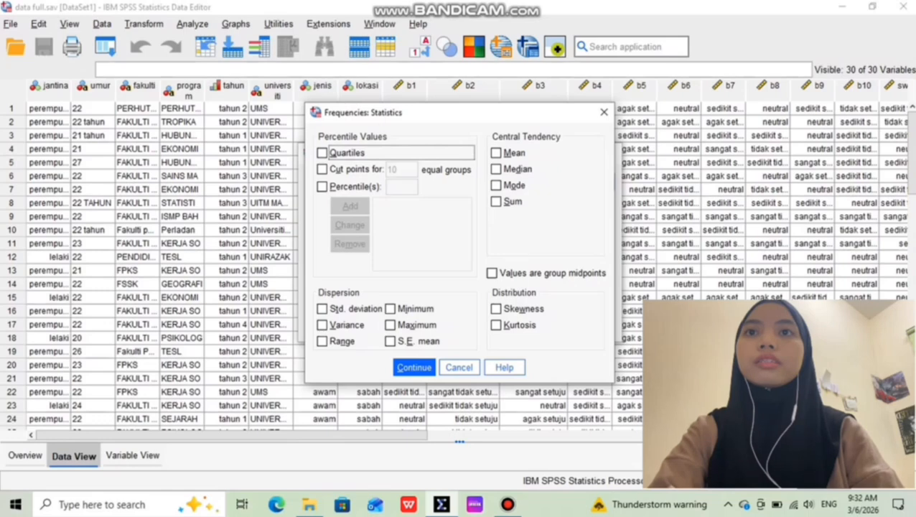
{"action": "key", "text": "space"}
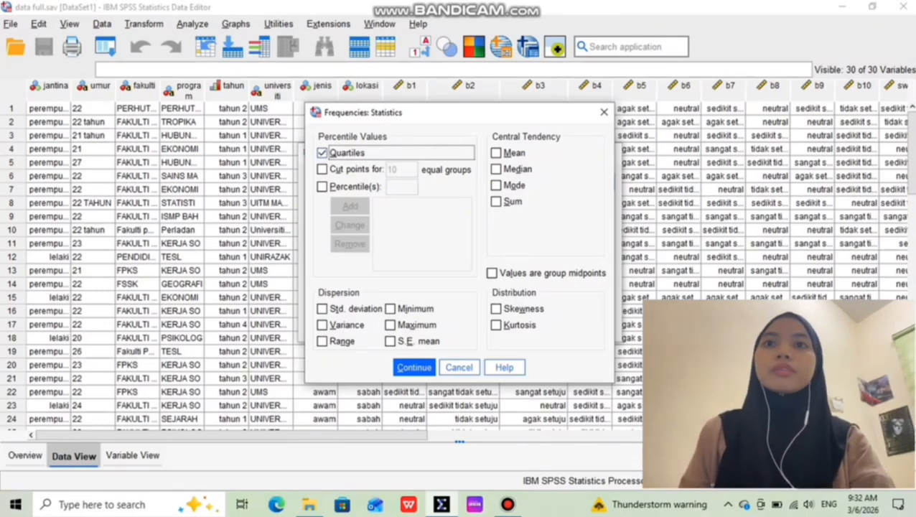
{"action": "left_click", "coordinate": [496, 153]}
{"action": "left_click", "coordinate": [496, 170]}
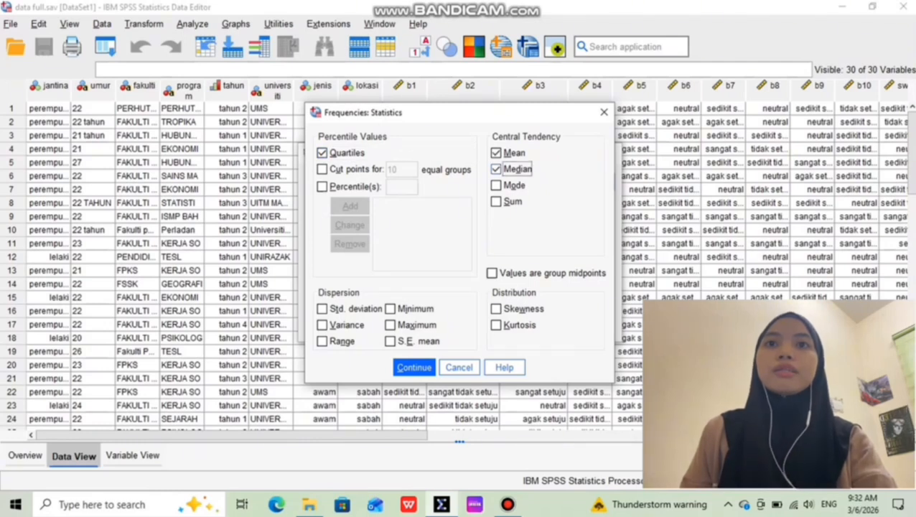
{"action": "left_click", "coordinate": [496, 185]}
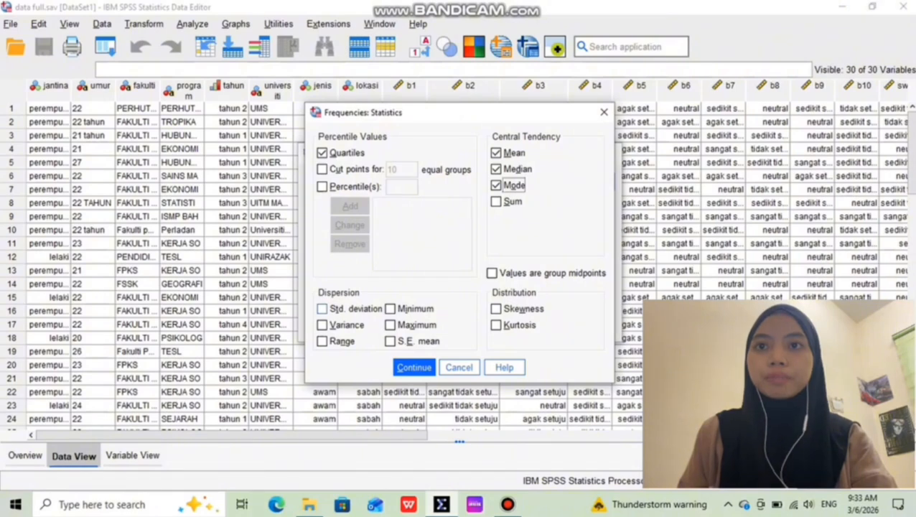
Step: Add standard deviation, variance, minimum and maximum to the requested statistics and accept the settings
{"action": "left_click", "coordinate": [322, 309]}
{"action": "left_click", "coordinate": [323, 326]}
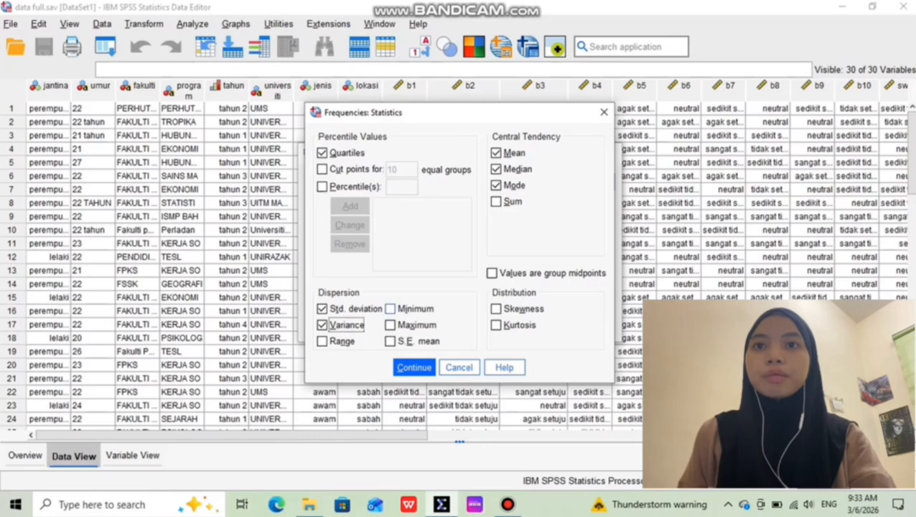
{"action": "left_click", "coordinate": [390, 308]}
{"action": "left_click", "coordinate": [390, 326]}
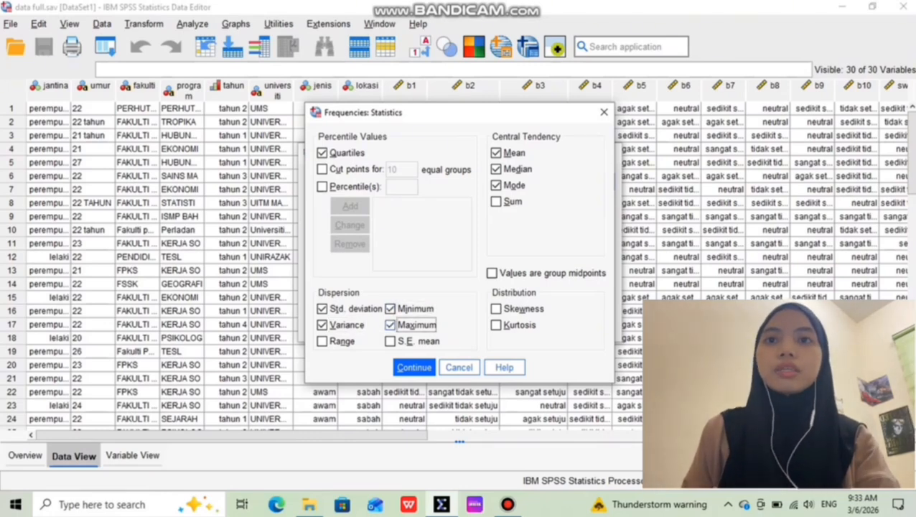
{"action": "left_click", "coordinate": [415, 367]}
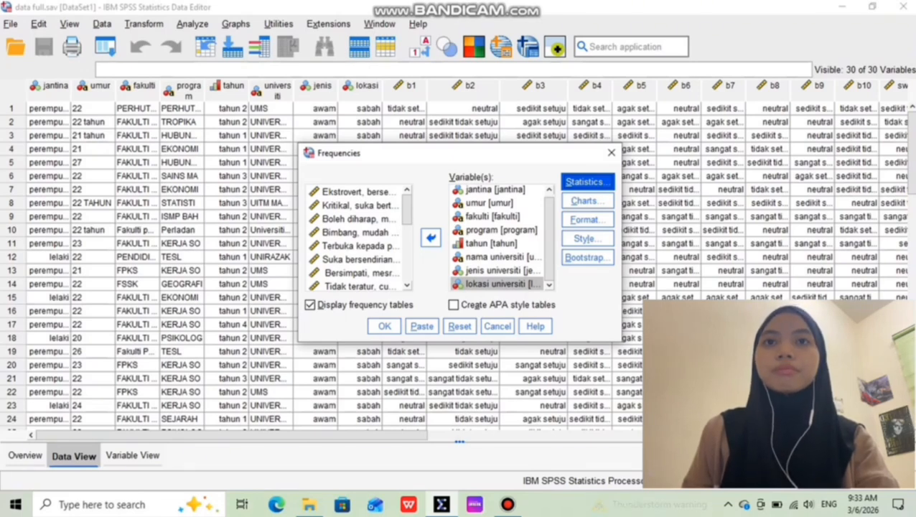
Step: Set the charts to histograms with a normal curve and run the frequency analysis
{"action": "left_click", "coordinate": [588, 201]}
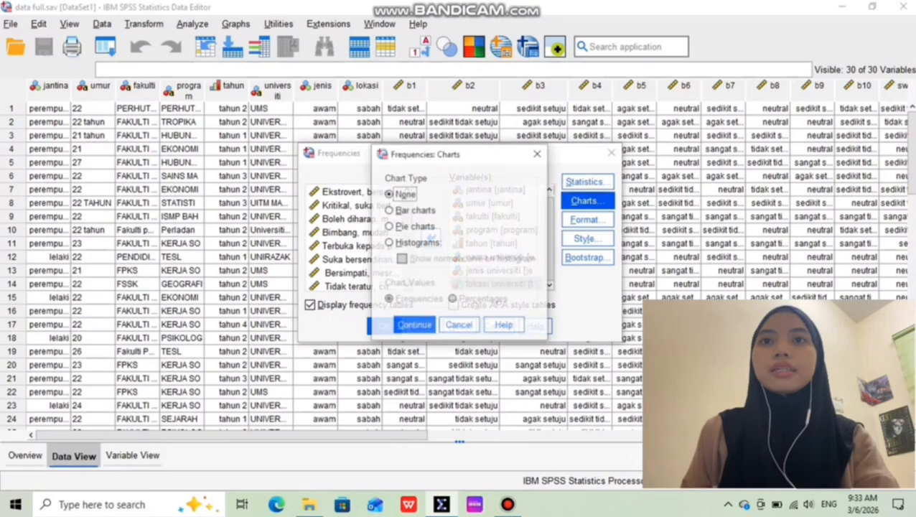
{"action": "left_click", "coordinate": [389, 243]}
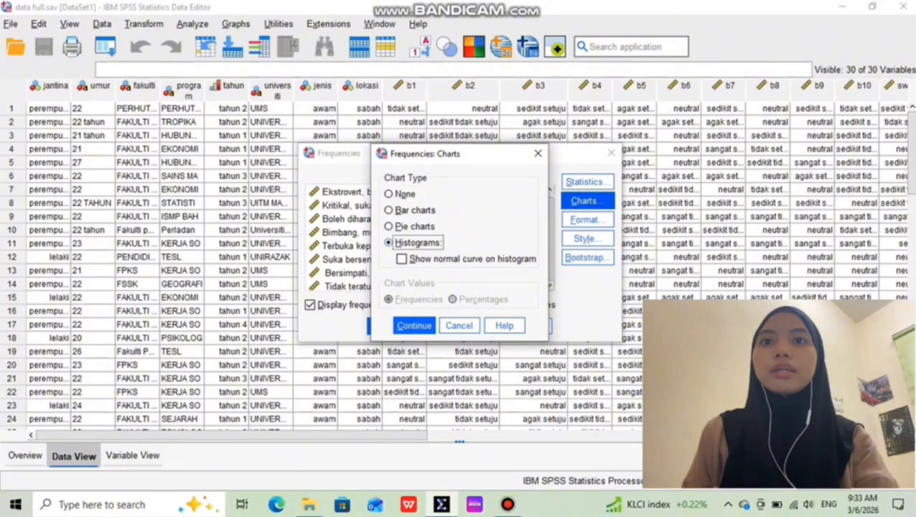
{"action": "left_click", "coordinate": [402, 258]}
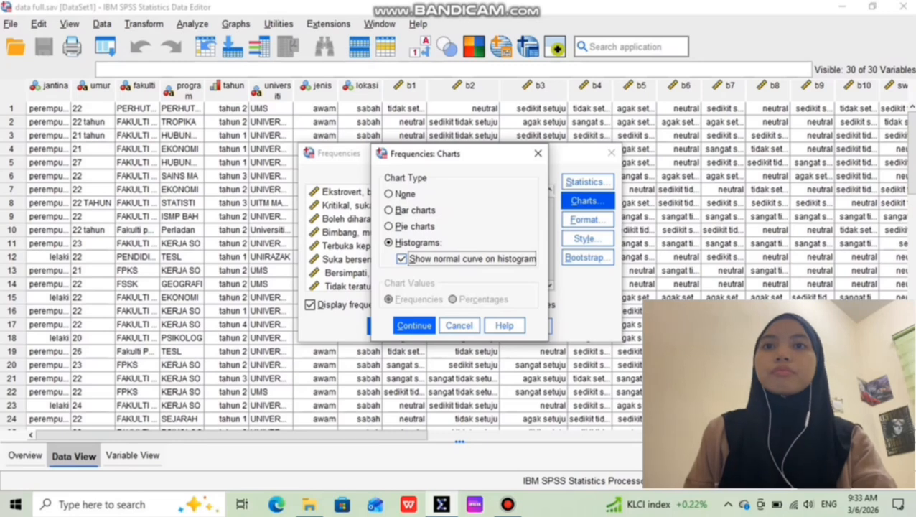
{"action": "left_click", "coordinate": [414, 325]}
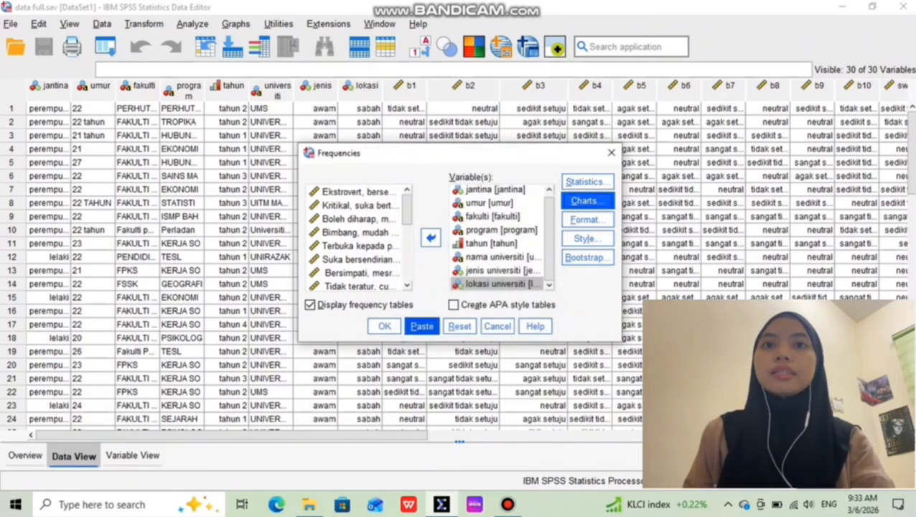
{"action": "left_click", "coordinate": [384, 326]}
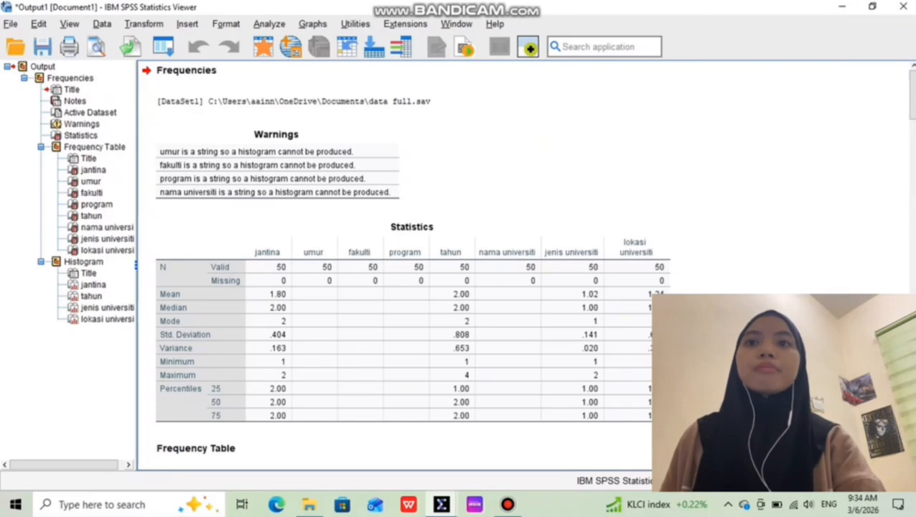
Step: Examine the Statistics table and the jantina and umur frequency tables in the output
{"action": "scroll", "coordinate": [495, 308], "scroll_direction": "down", "scroll_amount": 2}
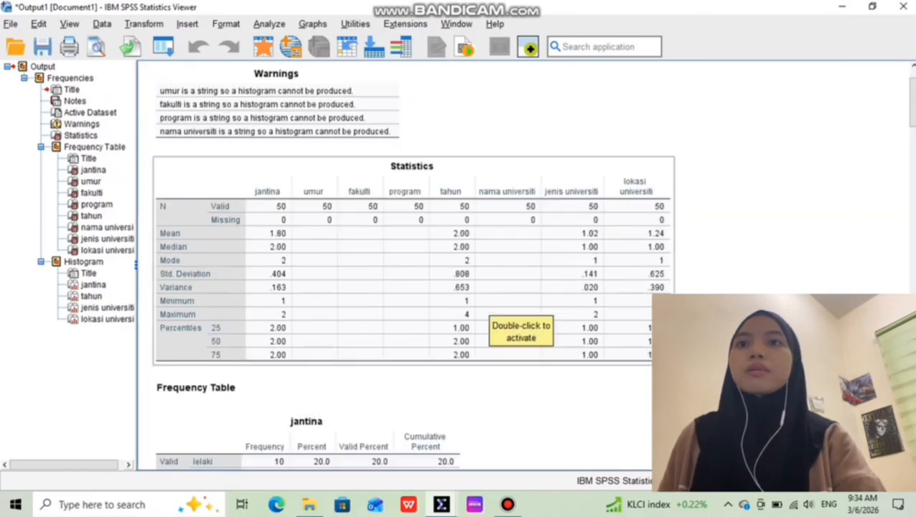
{"action": "scroll", "coordinate": [413, 266], "scroll_direction": "down", "scroll_amount": 2}
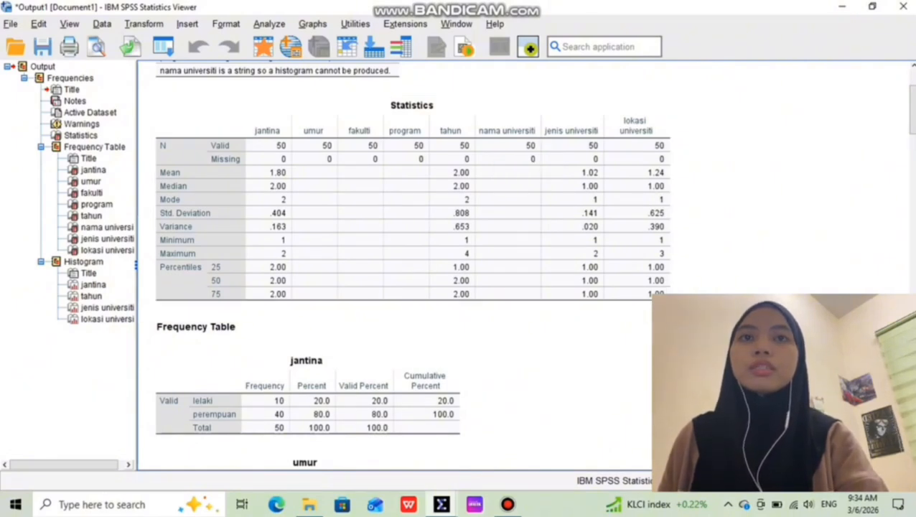
{"action": "scroll", "coordinate": [402, 266], "scroll_direction": "down", "scroll_amount": 2}
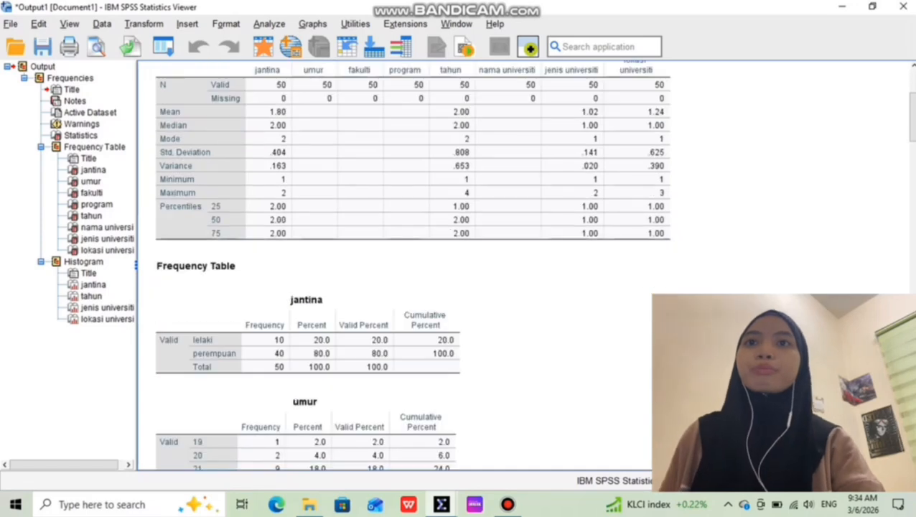
{"action": "scroll", "coordinate": [403, 266], "scroll_direction": "down", "scroll_amount": 2}
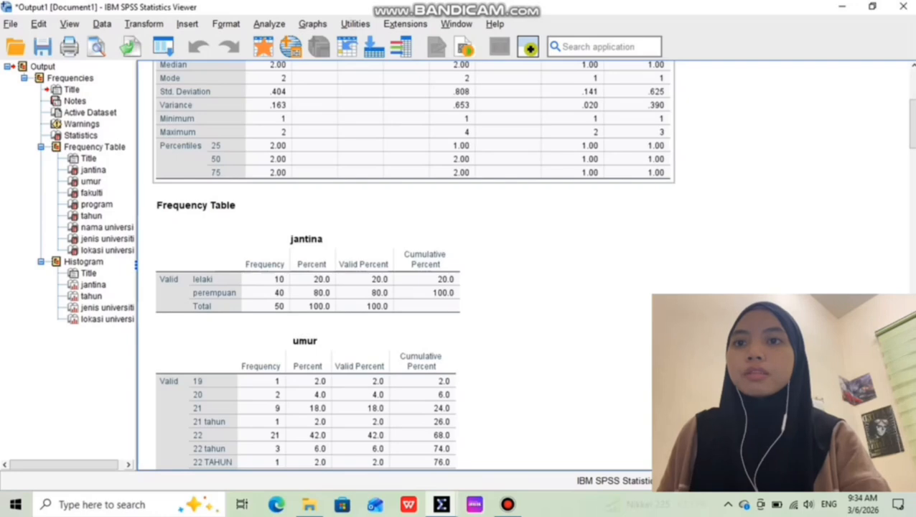
{"action": "scroll", "coordinate": [209, 140], "scroll_direction": "up", "scroll_amount": 4}
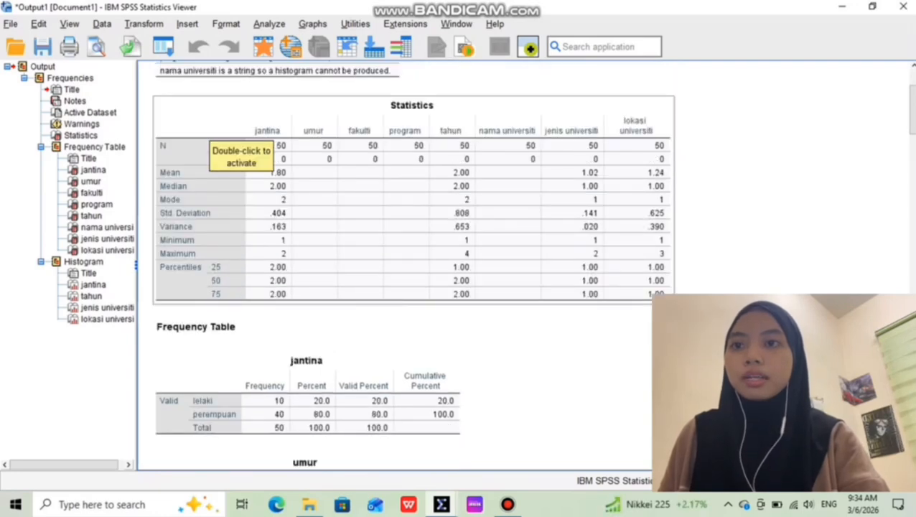
{"action": "scroll", "coordinate": [208, 140], "scroll_direction": "down", "scroll_amount": 4}
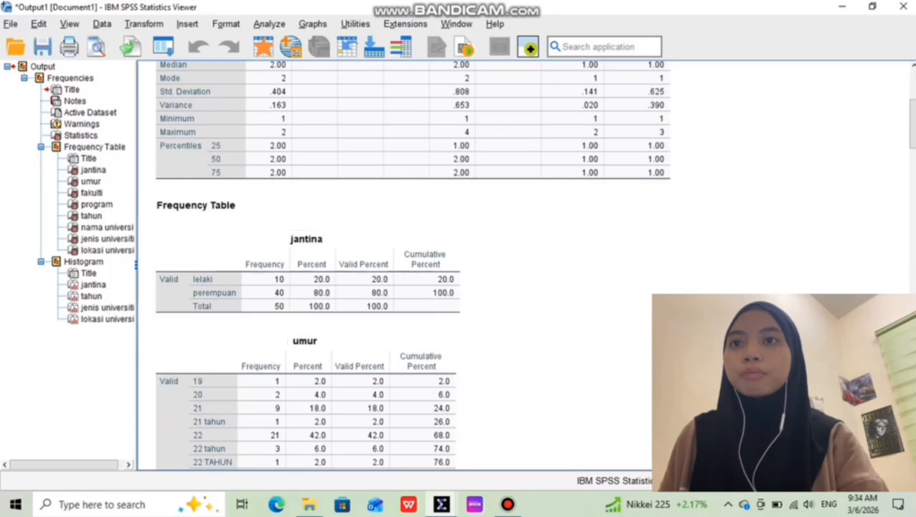
{"action": "scroll", "coordinate": [402, 266], "scroll_direction": "down", "scroll_amount": 2}
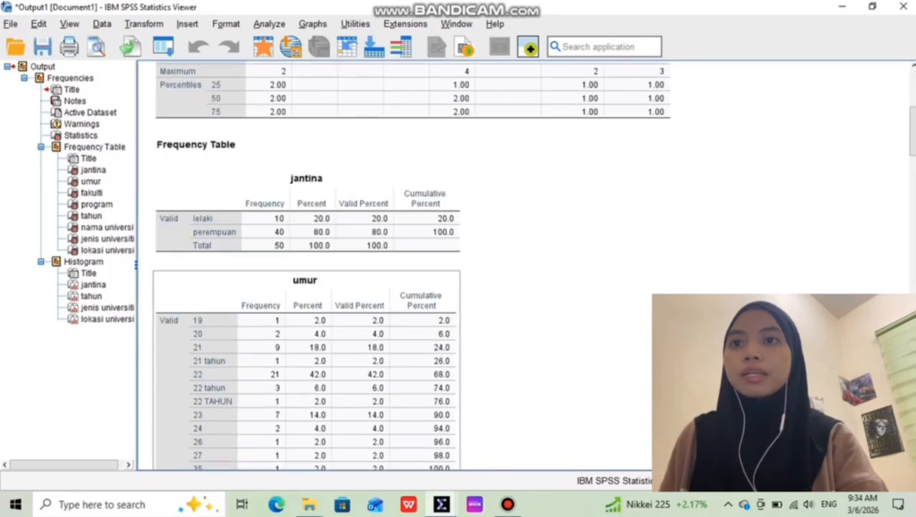
{"action": "scroll", "coordinate": [402, 265], "scroll_direction": "down", "scroll_amount": 2}
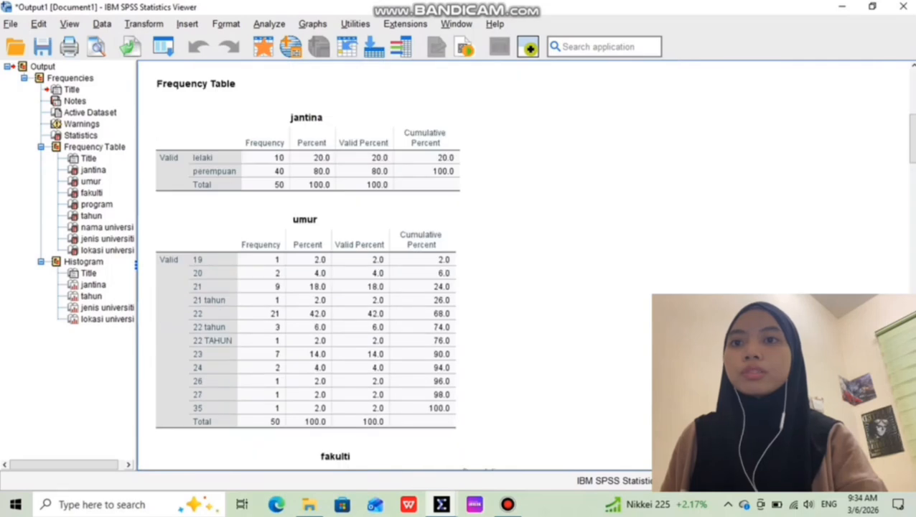
{"action": "scroll", "coordinate": [403, 266], "scroll_direction": "down", "scroll_amount": 2}
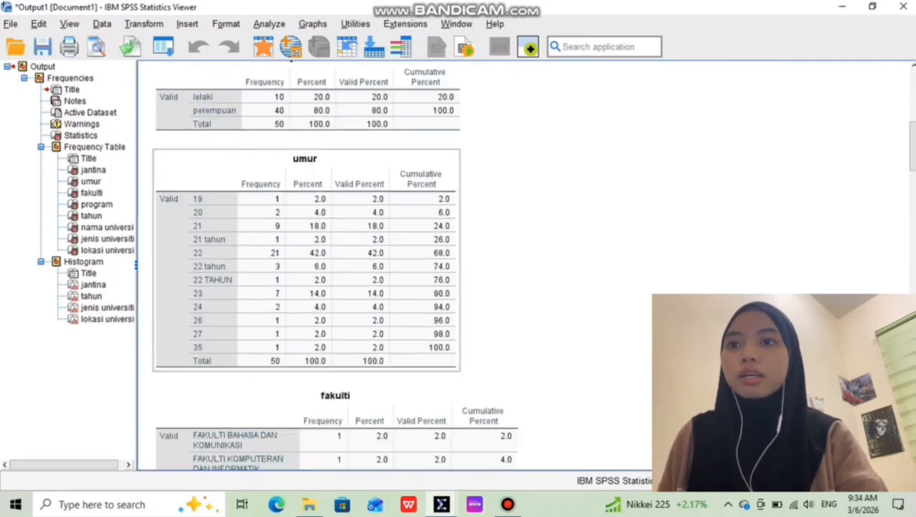
Step: Examine the frequency tables for fakulti, program, tahun, nama universiti, jenis universiti and lokasi universiti
{"action": "scroll", "coordinate": [336, 266], "scroll_direction": "down", "scroll_amount": 4}
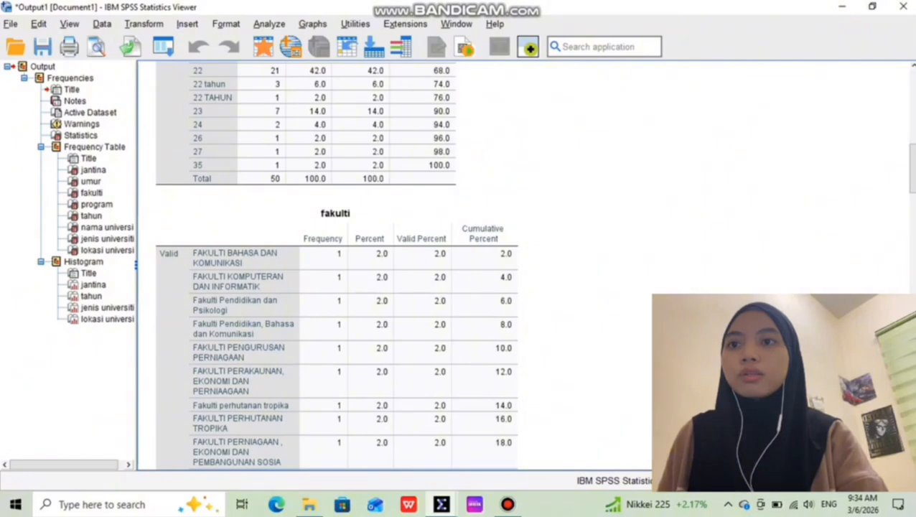
{"action": "scroll", "coordinate": [337, 266], "scroll_direction": "down", "scroll_amount": 4}
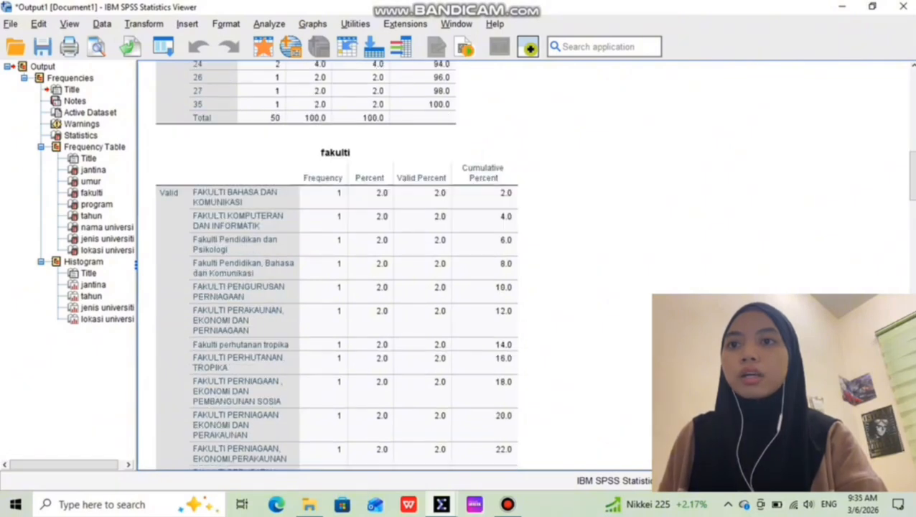
{"action": "scroll", "coordinate": [337, 266], "scroll_direction": "down", "scroll_amount": 4}
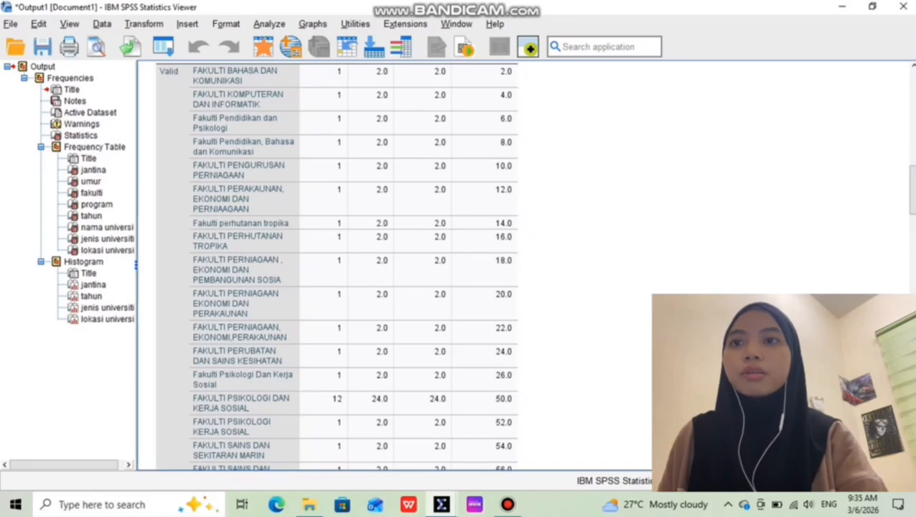
{"action": "scroll", "coordinate": [336, 266], "scroll_direction": "down", "scroll_amount": 2}
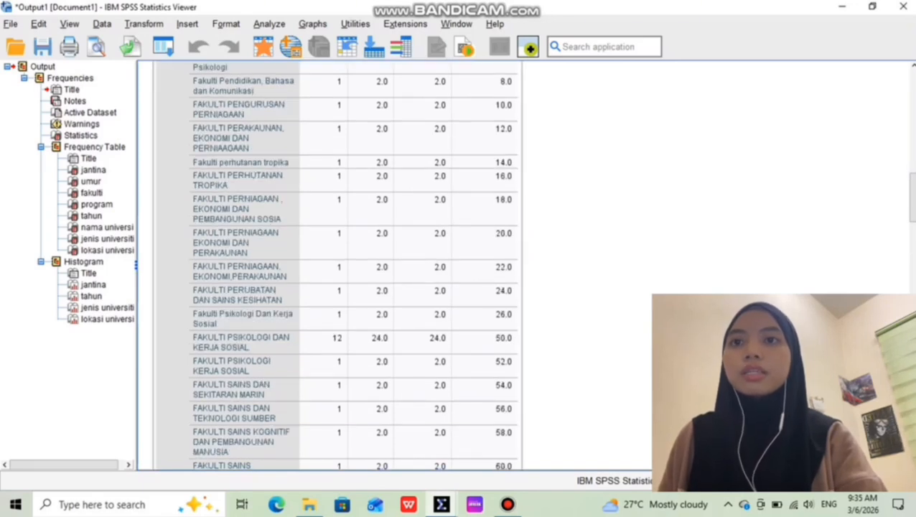
{"action": "scroll", "coordinate": [403, 345], "scroll_direction": "down", "scroll_amount": 4}
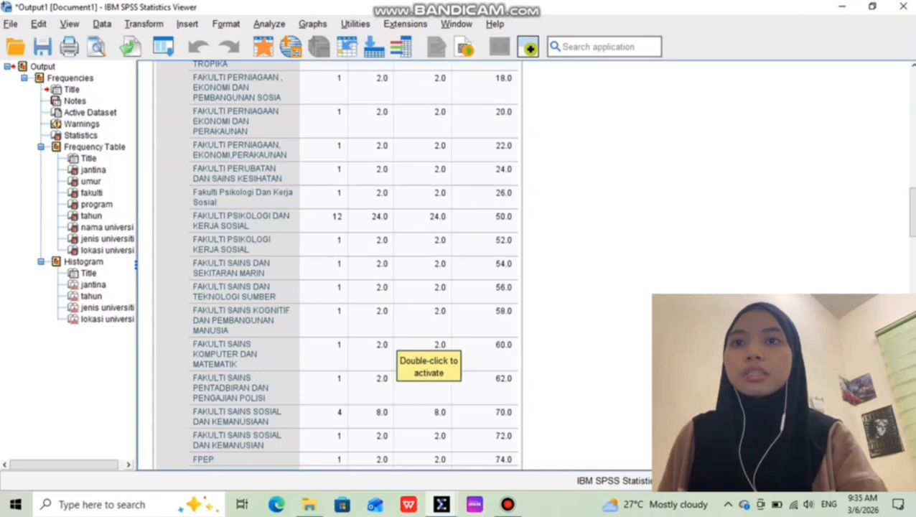
{"action": "scroll", "coordinate": [429, 355], "scroll_direction": "down", "scroll_amount": 10}
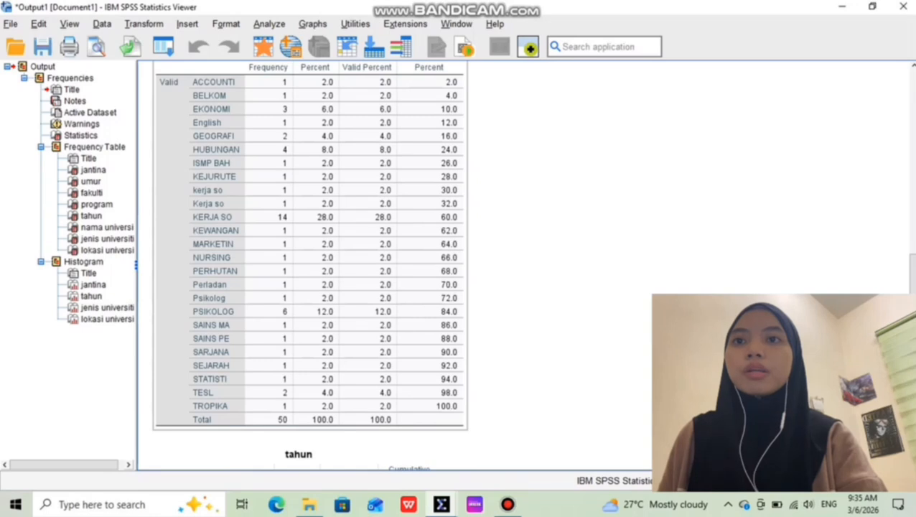
{"action": "scroll", "coordinate": [309, 266], "scroll_direction": "down", "scroll_amount": 5}
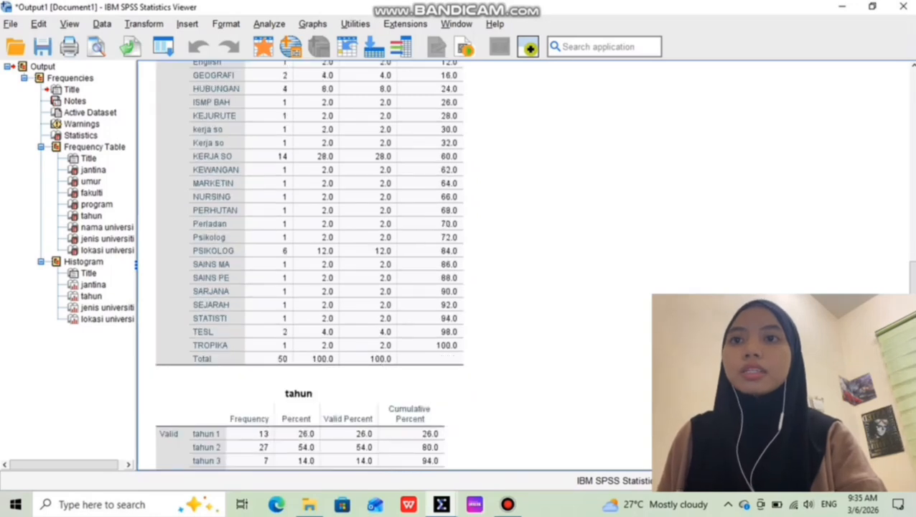
{"action": "scroll", "coordinate": [338, 266], "scroll_direction": "down", "scroll_amount": 2}
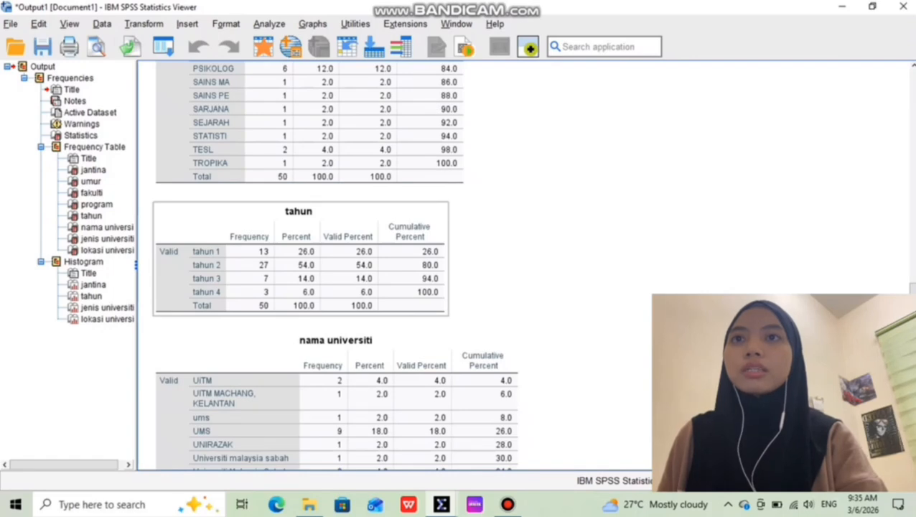
{"action": "scroll", "coordinate": [337, 265], "scroll_direction": "down", "scroll_amount": 6}
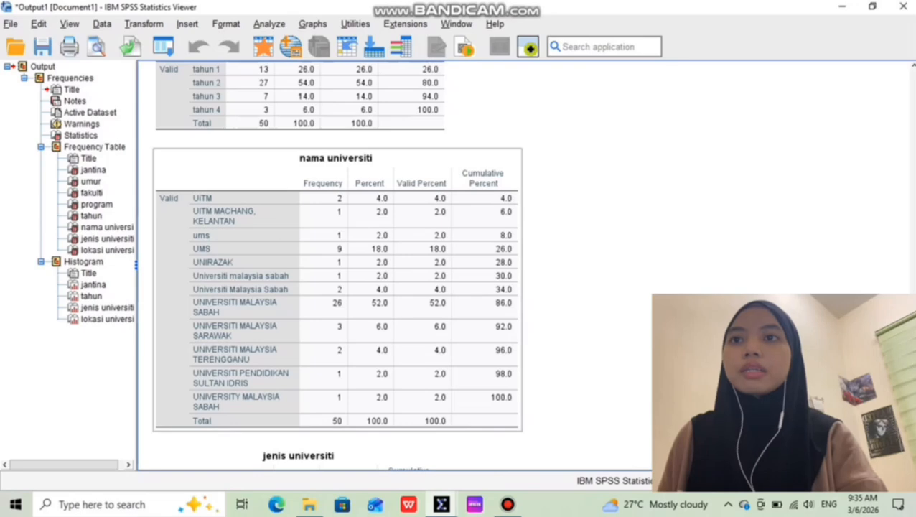
{"action": "scroll", "coordinate": [336, 266], "scroll_direction": "down", "scroll_amount": 6}
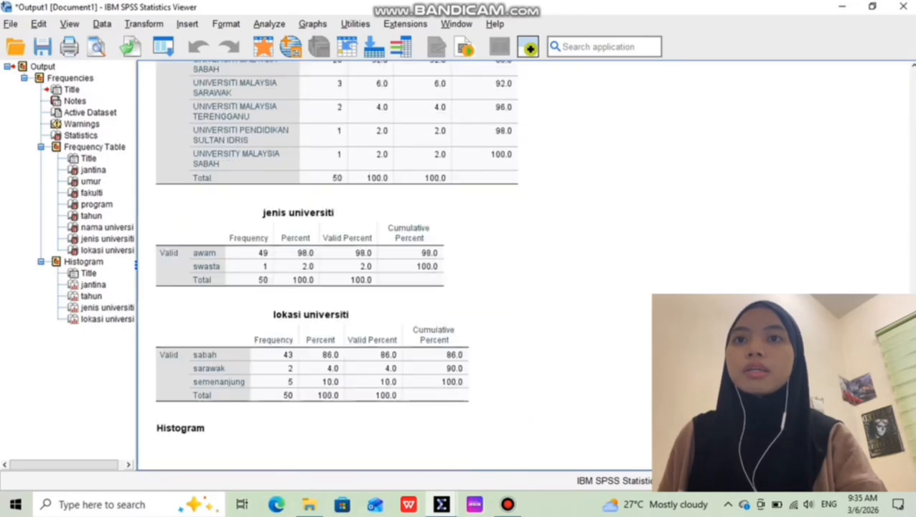
{"action": "scroll", "coordinate": [336, 266], "scroll_direction": "down", "scroll_amount": 2}
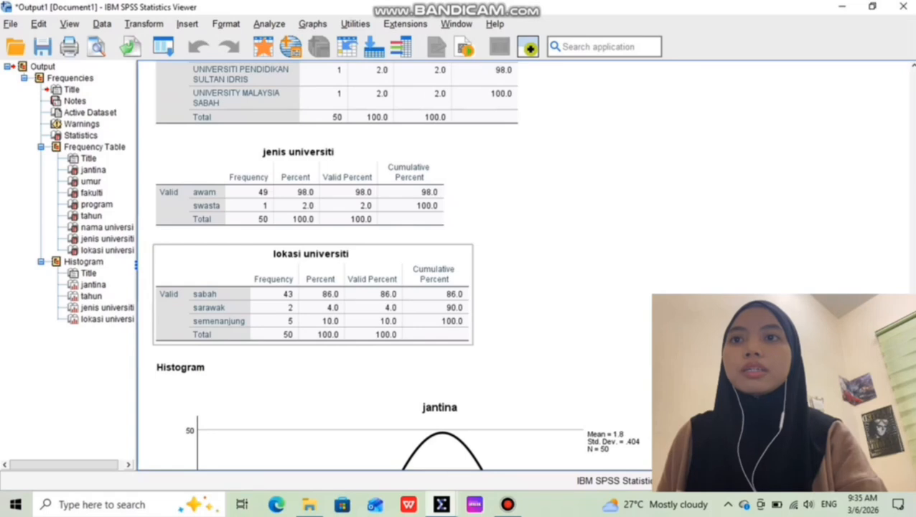
Step: Examine the histograms with normal curves from jantina through lokasi universiti
{"action": "scroll", "coordinate": [402, 266], "scroll_direction": "down", "scroll_amount": 5}
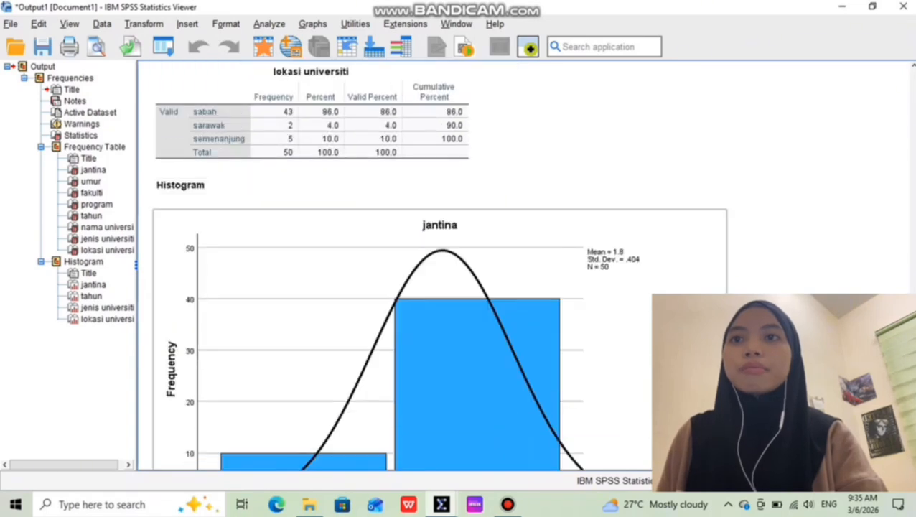
{"action": "scroll", "coordinate": [439, 265], "scroll_direction": "down", "scroll_amount": 10}
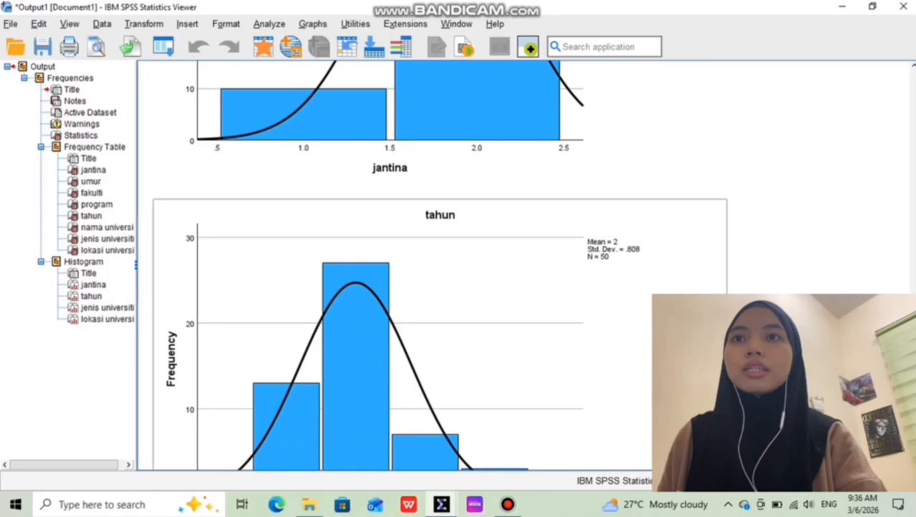
{"action": "scroll", "coordinate": [439, 265], "scroll_direction": "down", "scroll_amount": 20}
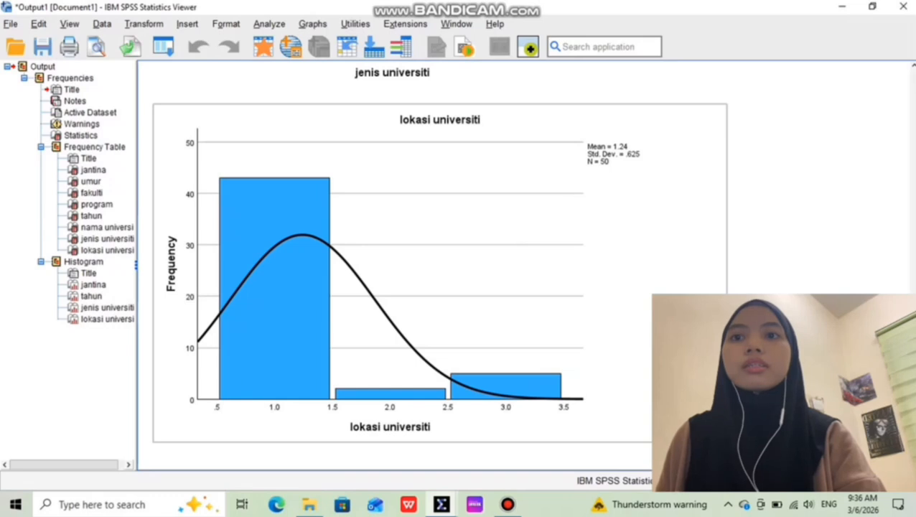
{"action": "scroll", "coordinate": [439, 266], "scroll_direction": "up", "scroll_amount": 8}
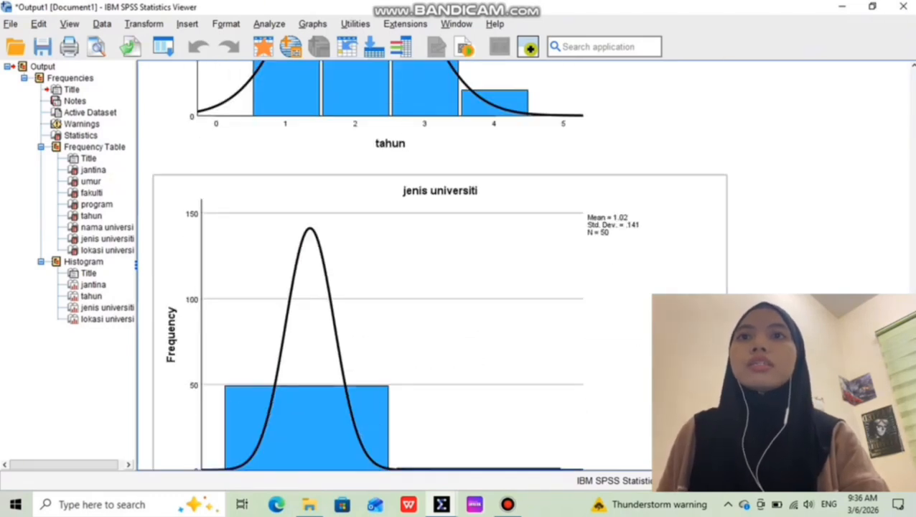
{"action": "scroll", "coordinate": [440, 266], "scroll_direction": "up", "scroll_amount": 2}
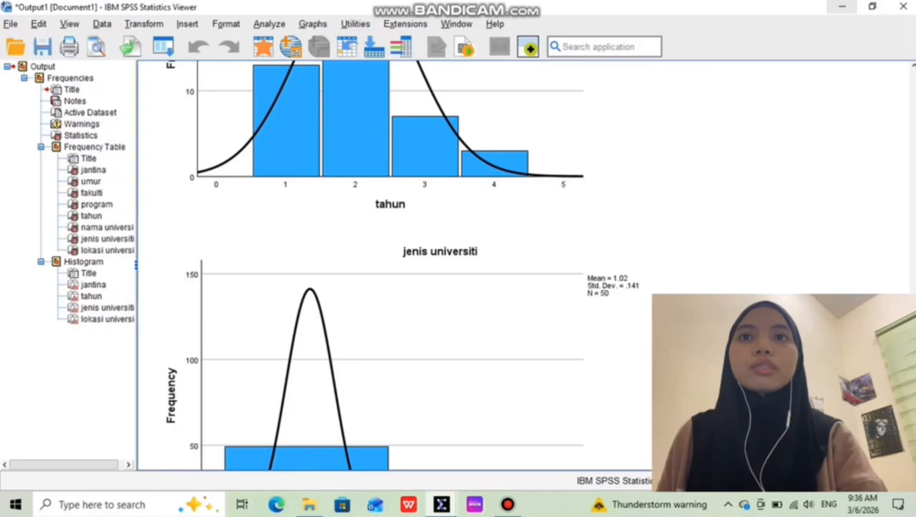
{"action": "left_click", "coordinate": [842, 6]}
{"action": "left_click", "coordinate": [508, 504]}
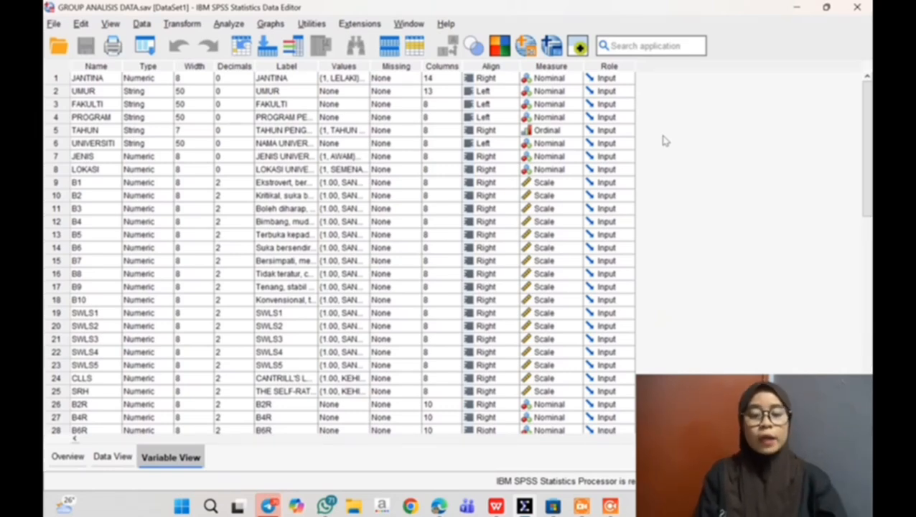
Step: Set up a One-Way ANOVA with SWLS1 as the dependent variable and JANTINA as the factor
{"action": "left_click", "coordinate": [227, 23]}
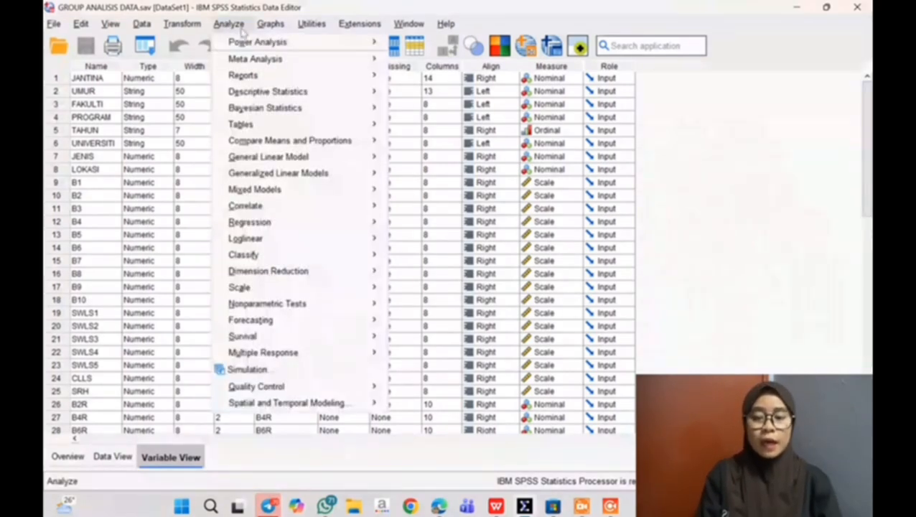
{"action": "mouse_move", "coordinate": [291, 142]}
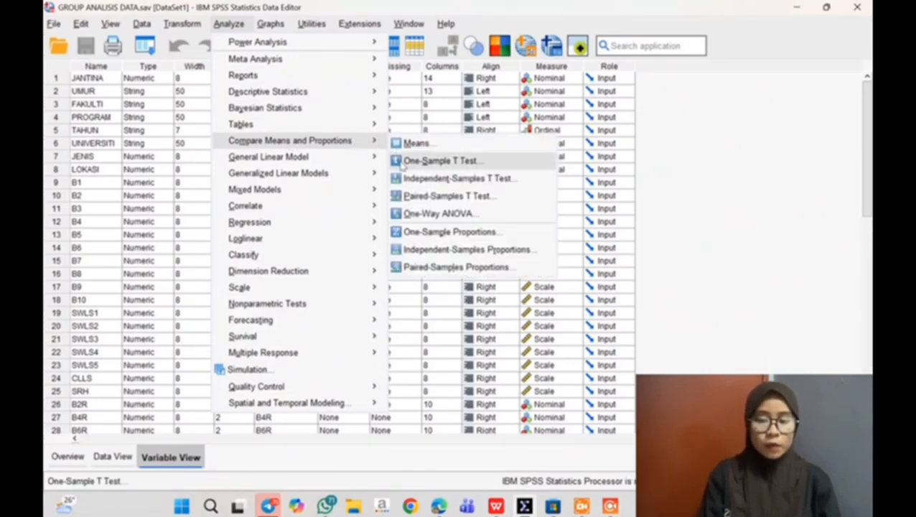
{"action": "left_click", "coordinate": [443, 214]}
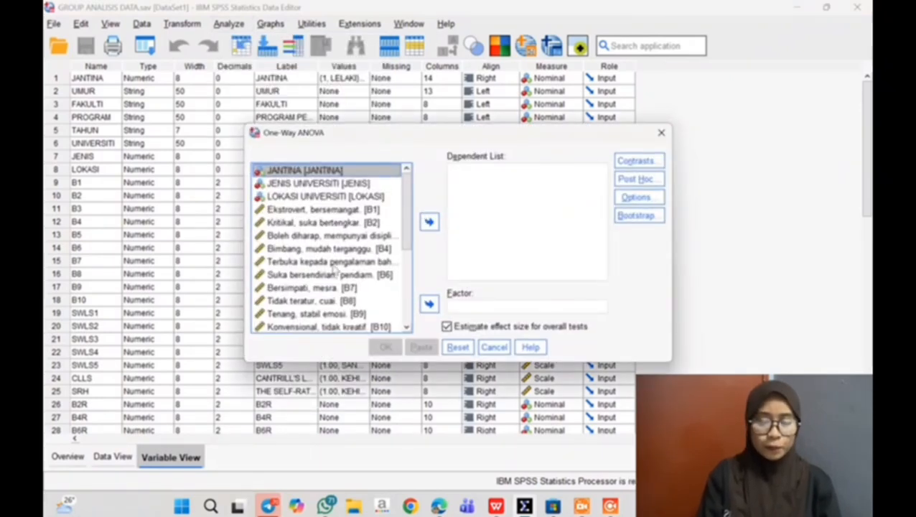
{"action": "scroll", "coordinate": [334, 268], "scroll_direction": "down", "scroll_amount": 5}
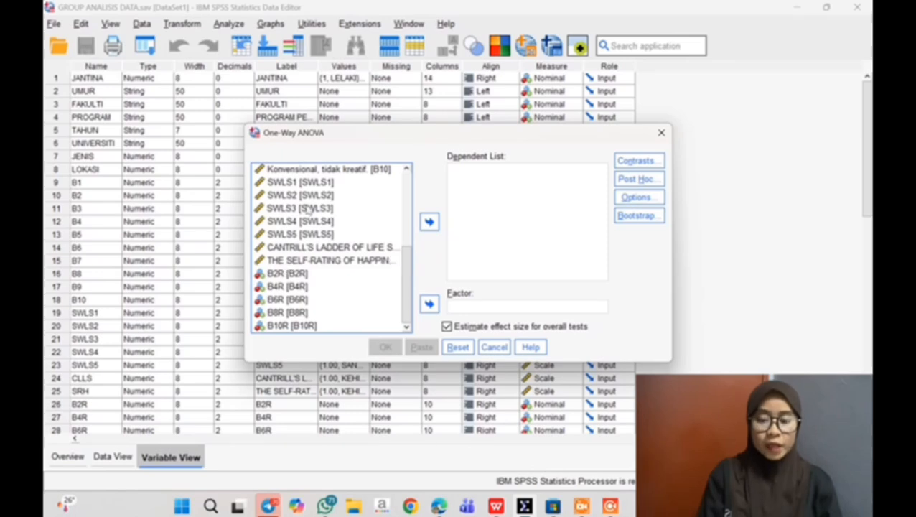
{"action": "scroll", "coordinate": [318, 209], "scroll_direction": "up", "scroll_amount": 5}
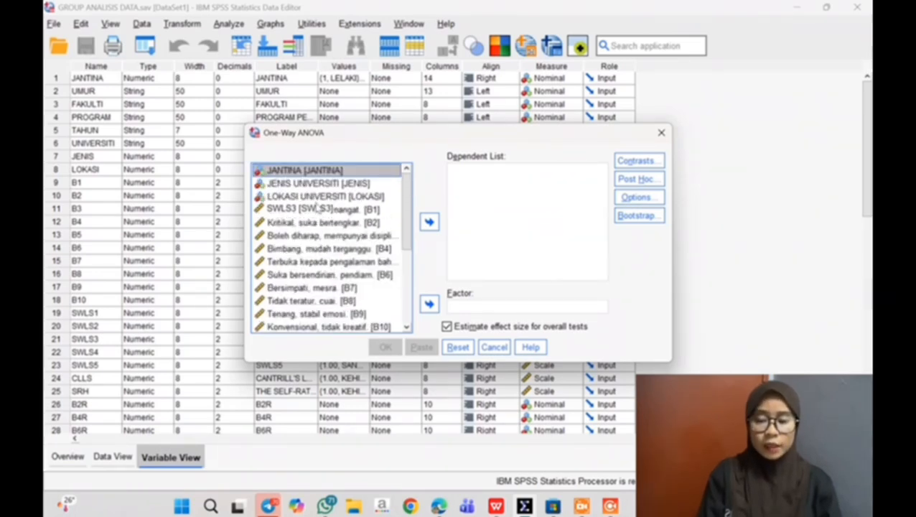
{"action": "scroll", "coordinate": [369, 273], "scroll_direction": "down", "scroll_amount": 1}
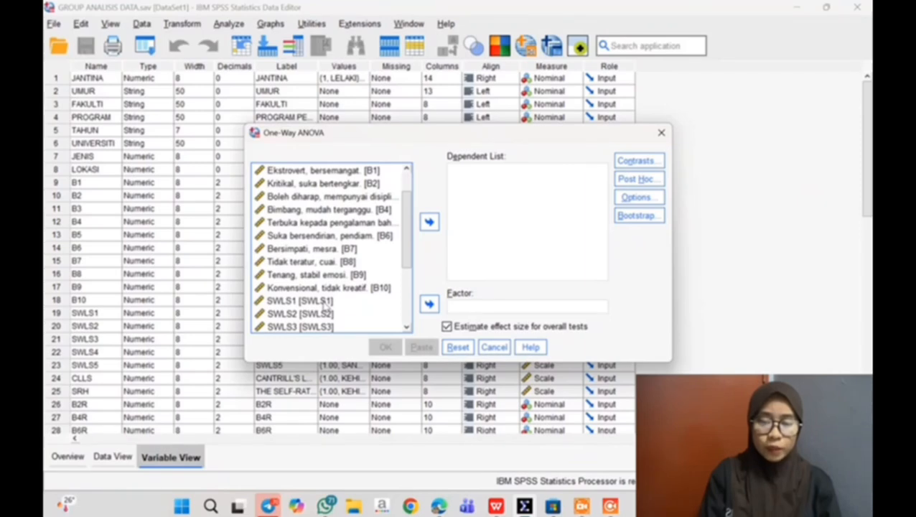
{"action": "left_click", "coordinate": [324, 301]}
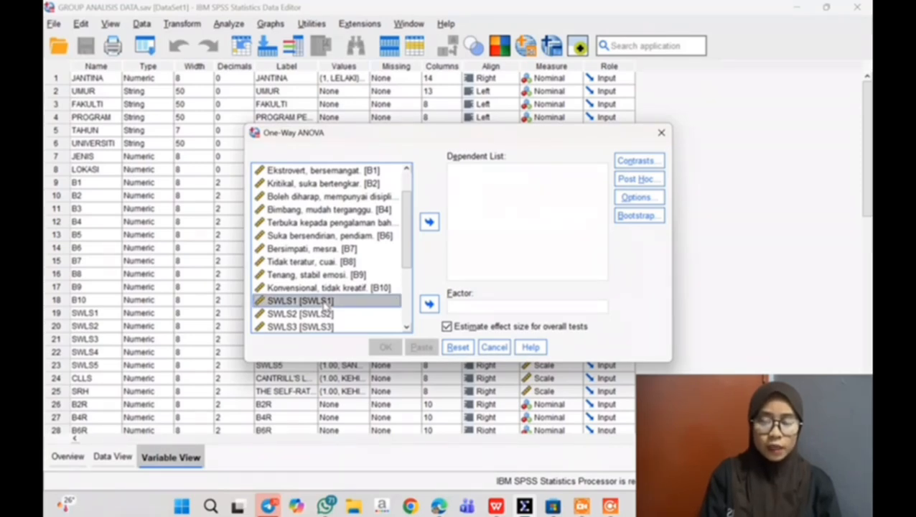
{"action": "left_click", "coordinate": [429, 222]}
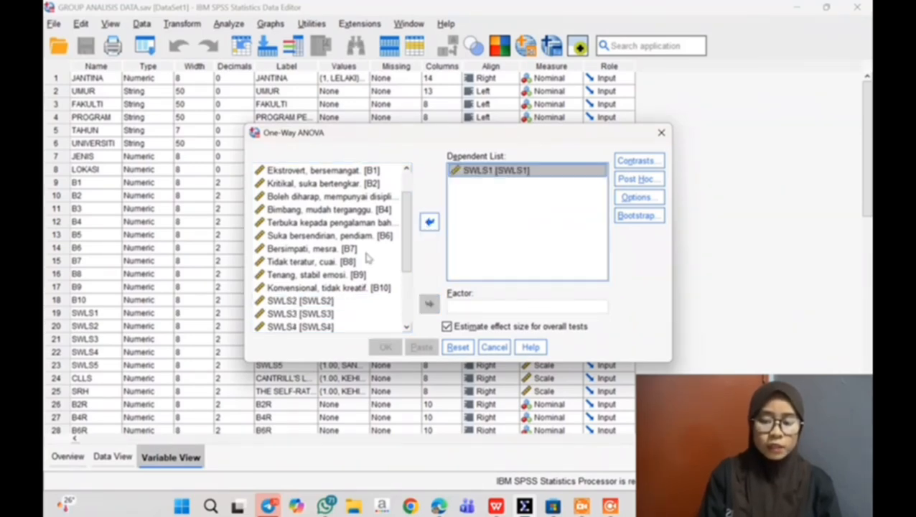
{"action": "scroll", "coordinate": [347, 260], "scroll_direction": "up", "scroll_amount": 2}
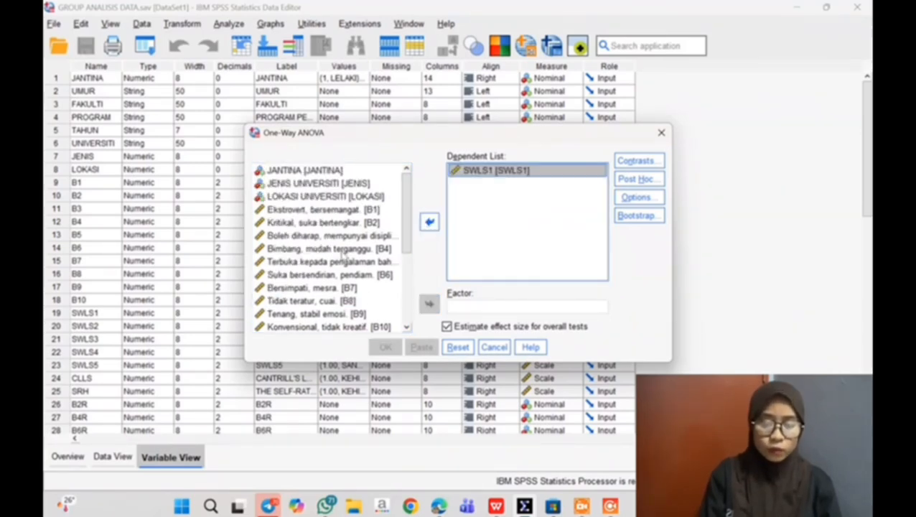
{"action": "left_click", "coordinate": [317, 173]}
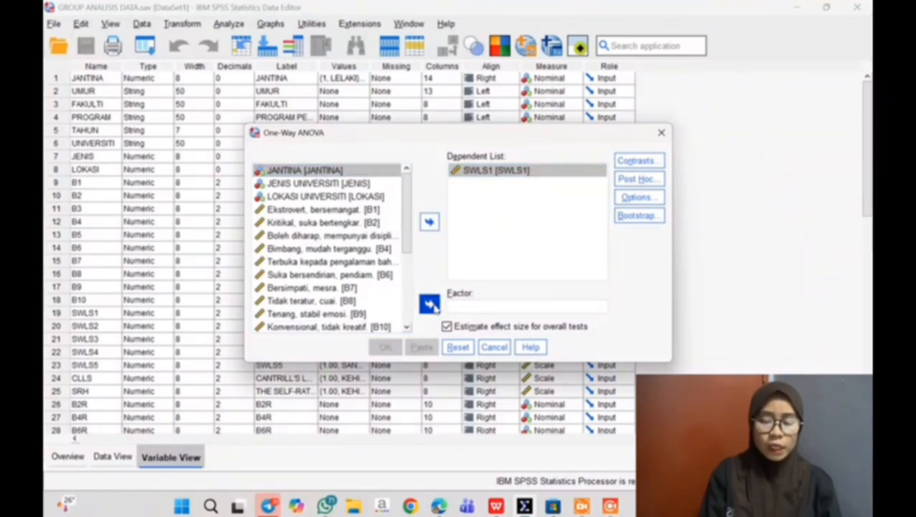
{"action": "left_click", "coordinate": [429, 305]}
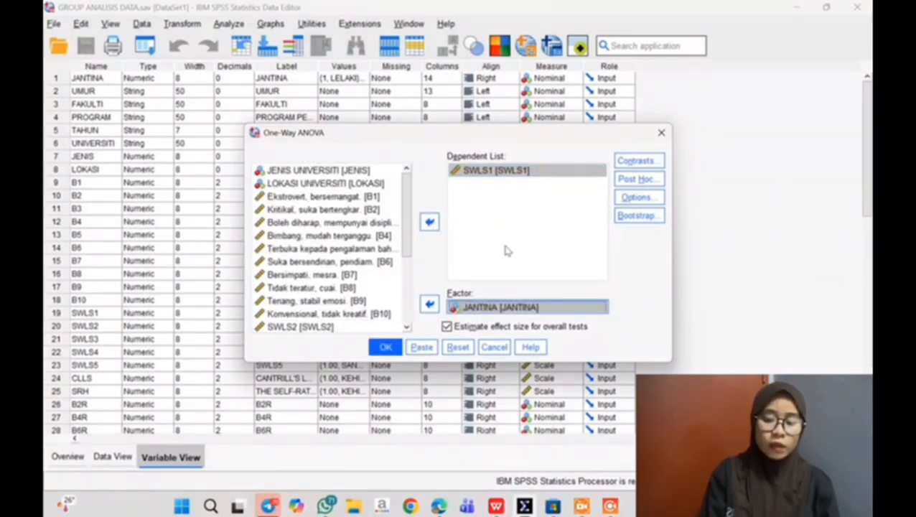
Step: Add Tukey and Games-Howell post hoc comparisons to the One-Way ANOVA
{"action": "left_click", "coordinate": [640, 181]}
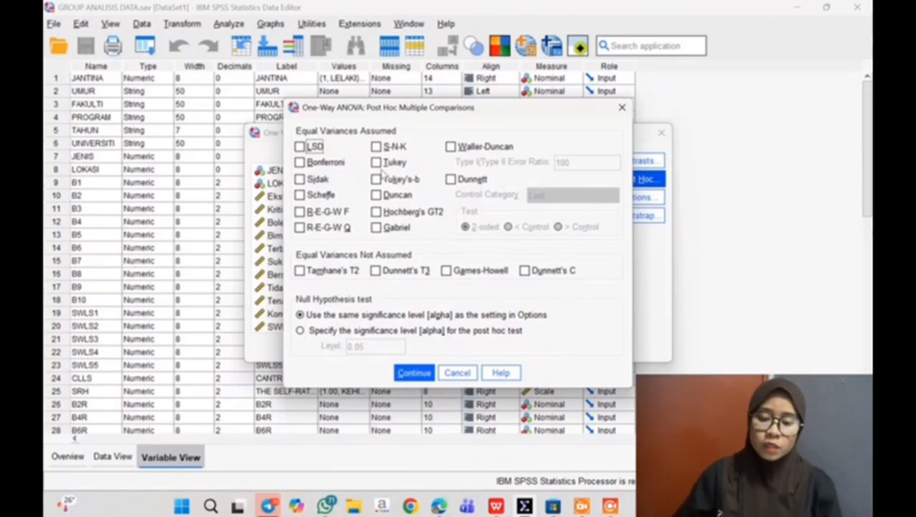
{"action": "left_click", "coordinate": [379, 163]}
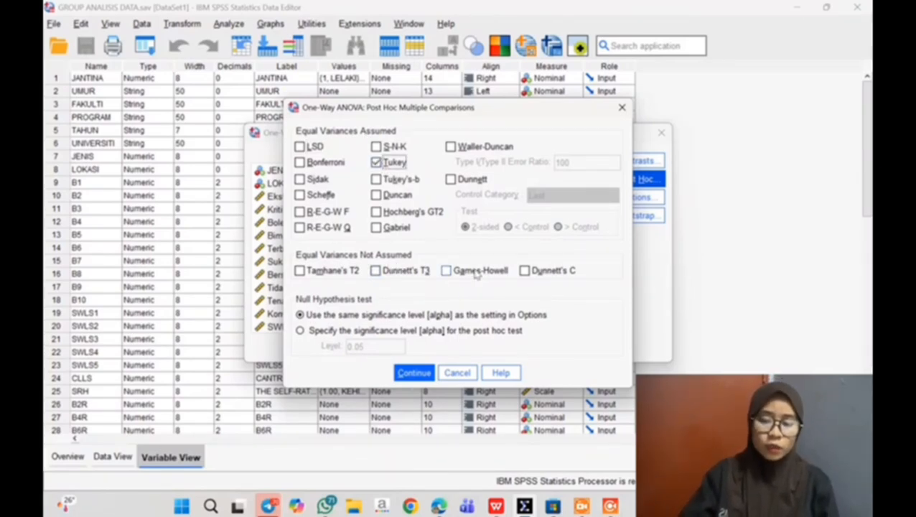
{"action": "left_click", "coordinate": [451, 274]}
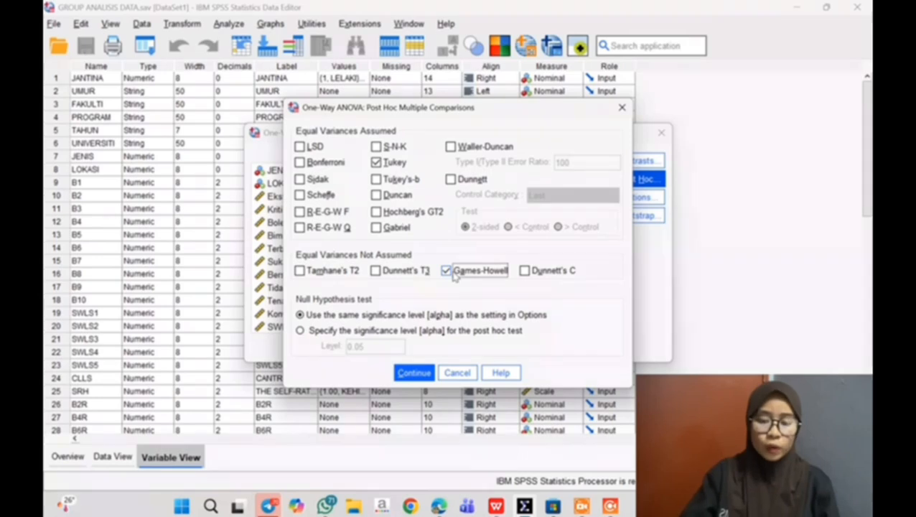
{"action": "left_click", "coordinate": [414, 373]}
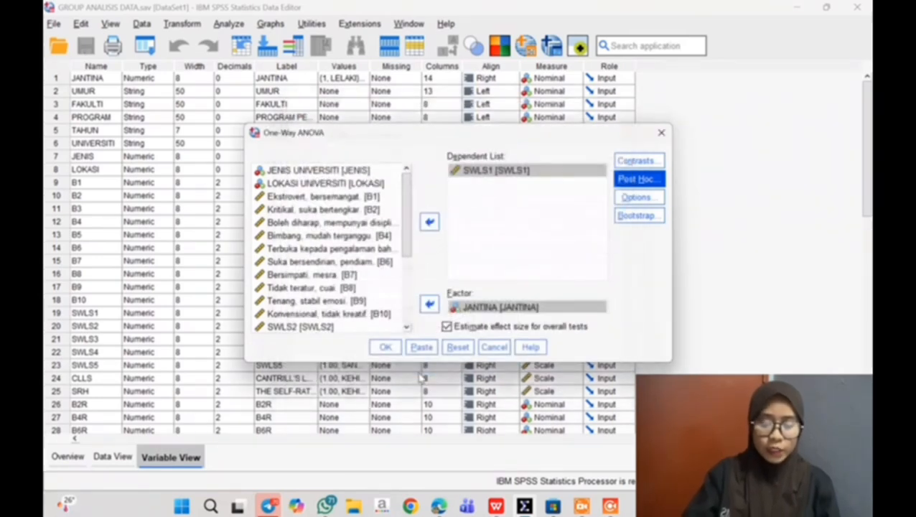
Step: Enable Descriptive, Homogeneity of variance test, Welch test and Means plot for the One-Way ANOVA and run the analysis
{"action": "left_click", "coordinate": [627, 201]}
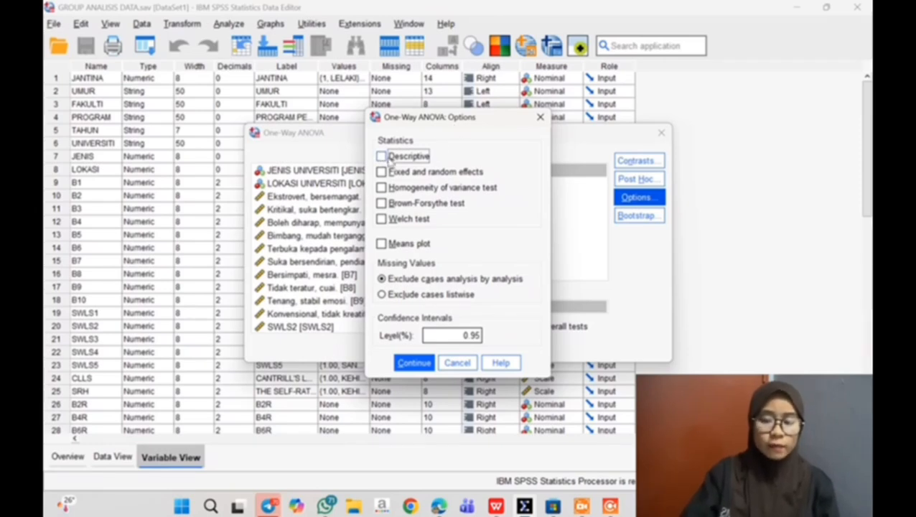
{"action": "left_click", "coordinate": [392, 161]}
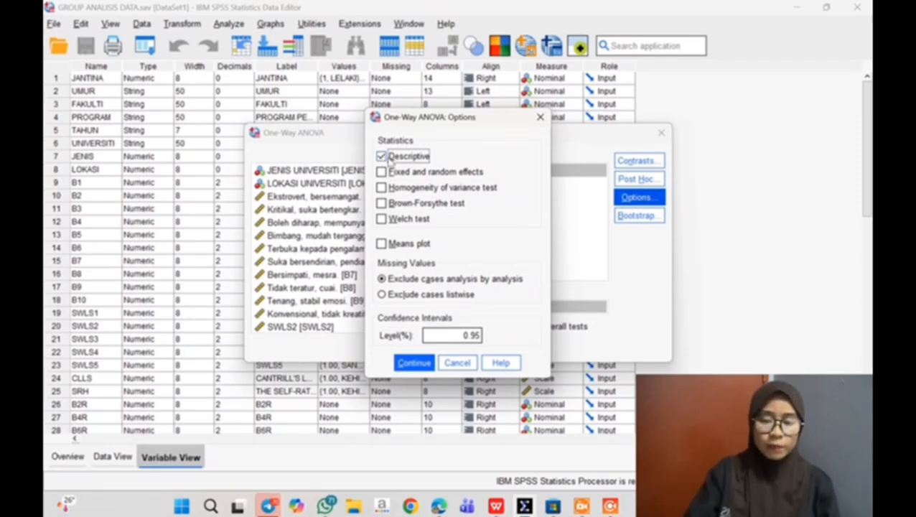
{"action": "left_click", "coordinate": [383, 187]}
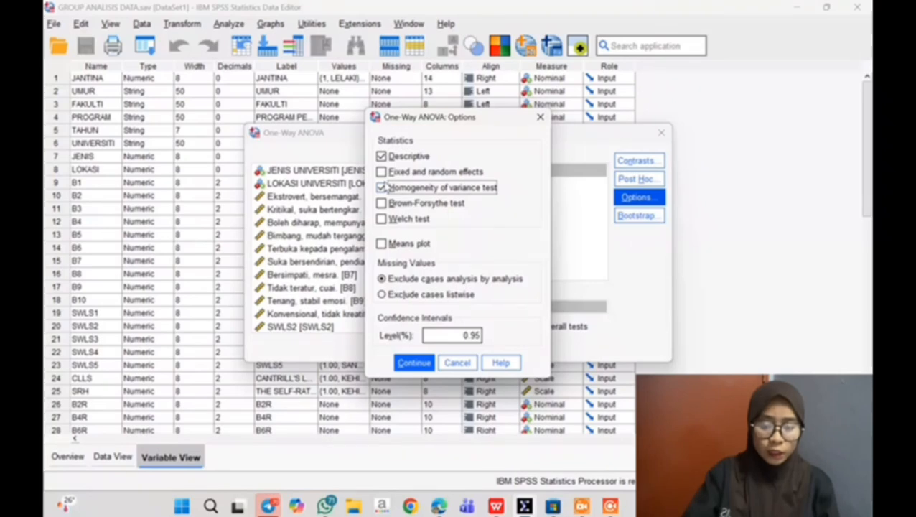
{"action": "left_click", "coordinate": [381, 219]}
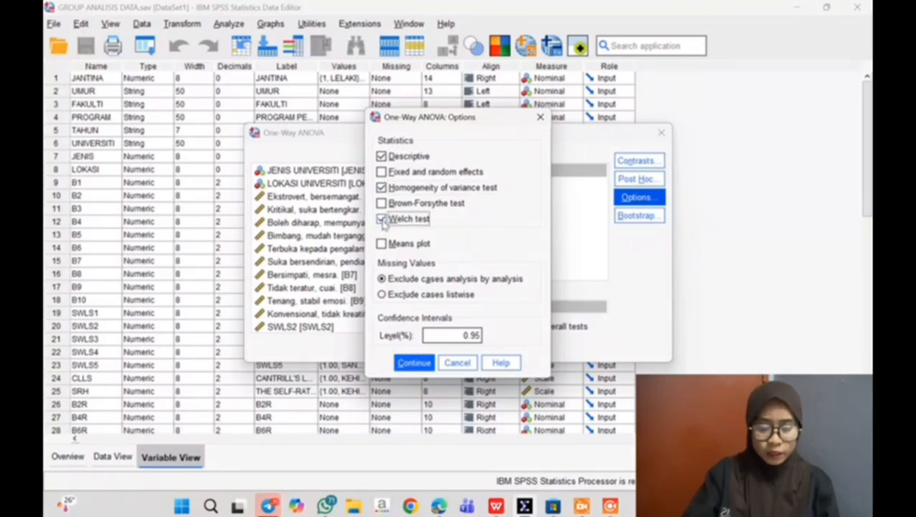
{"action": "left_click", "coordinate": [382, 245]}
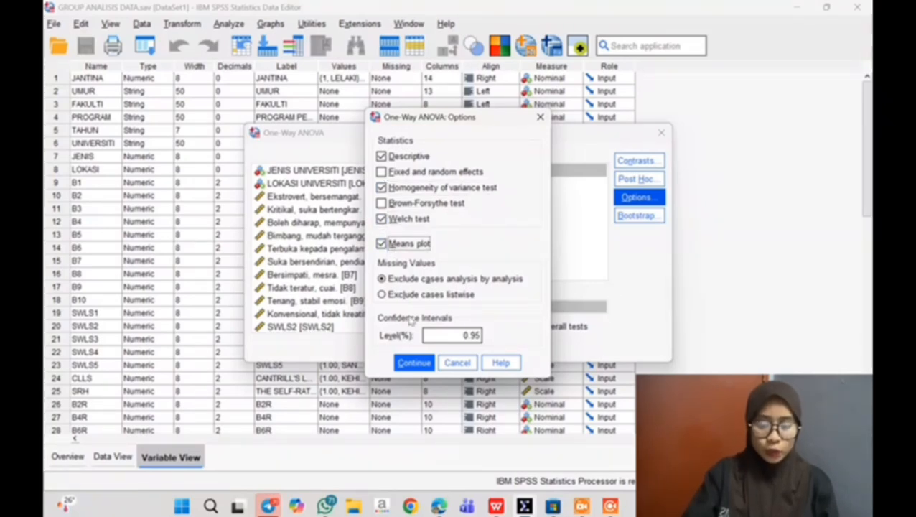
{"action": "left_click", "coordinate": [412, 363]}
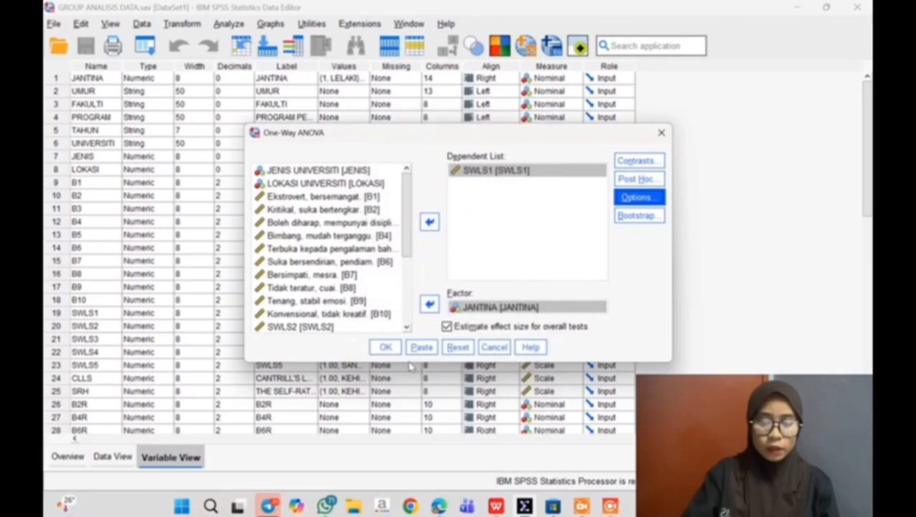
{"action": "left_click", "coordinate": [387, 350]}
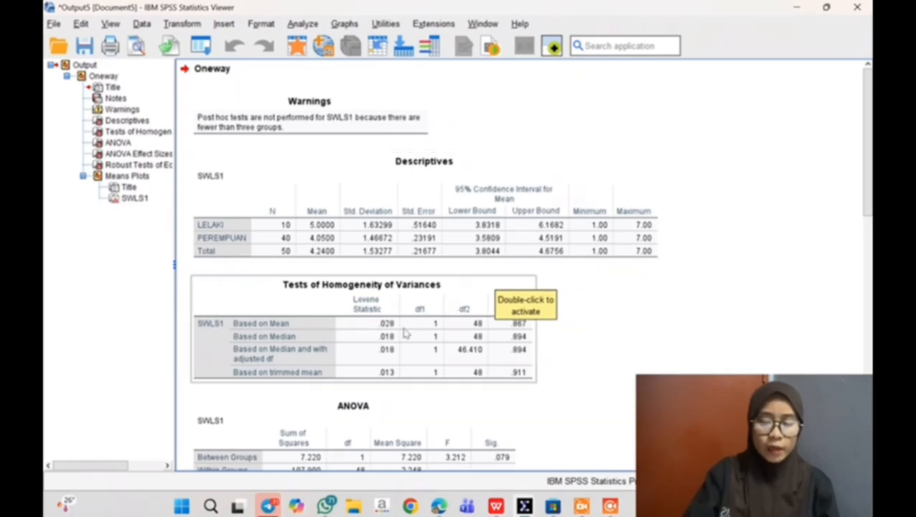
Step: Examine the Oneway output from the Descriptives and ANOVA tables through effect sizes and the Welch test to the means plot
{"action": "scroll", "coordinate": [405, 332], "scroll_direction": "down", "scroll_amount": 3}
{"action": "scroll", "coordinate": [405, 332], "scroll_direction": "down", "scroll_amount": 4}
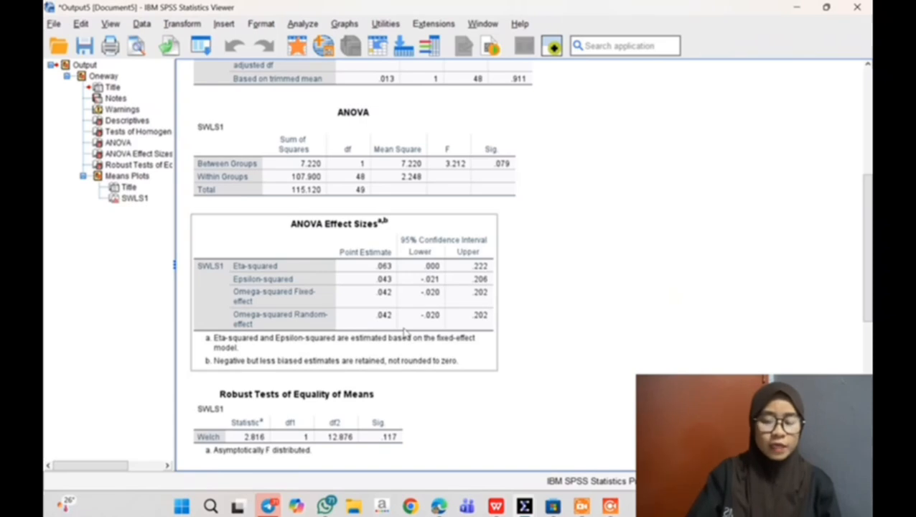
{"action": "scroll", "coordinate": [405, 332], "scroll_direction": "down", "scroll_amount": 4}
{"action": "scroll", "coordinate": [405, 332], "scroll_direction": "down", "scroll_amount": 4}
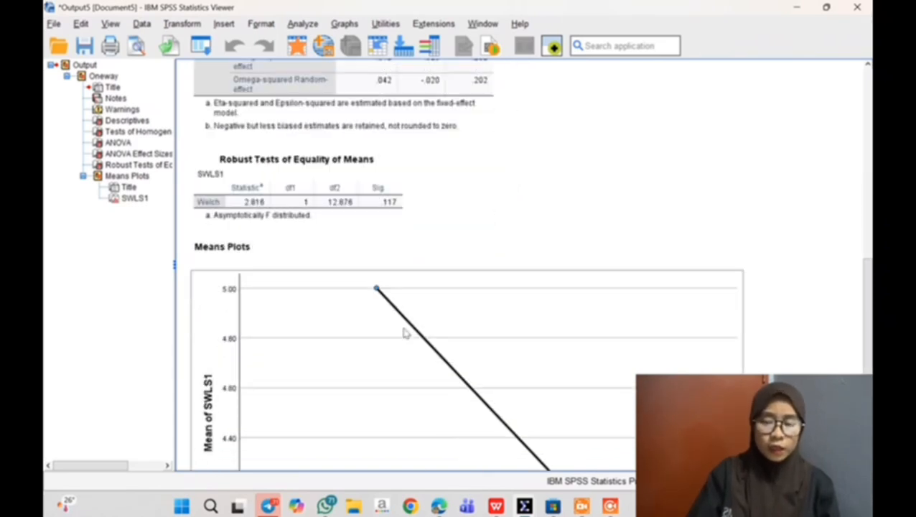
{"action": "scroll", "coordinate": [405, 332], "scroll_direction": "down", "scroll_amount": 1}
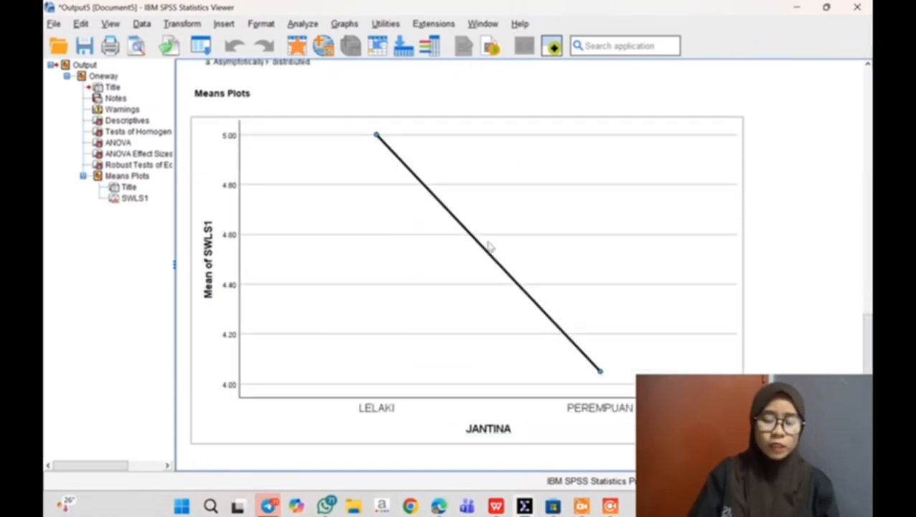
{"action": "scroll", "coordinate": [612, 223], "scroll_direction": "up", "scroll_amount": 5}
{"action": "scroll", "coordinate": [616, 224], "scroll_direction": "up", "scroll_amount": 10}
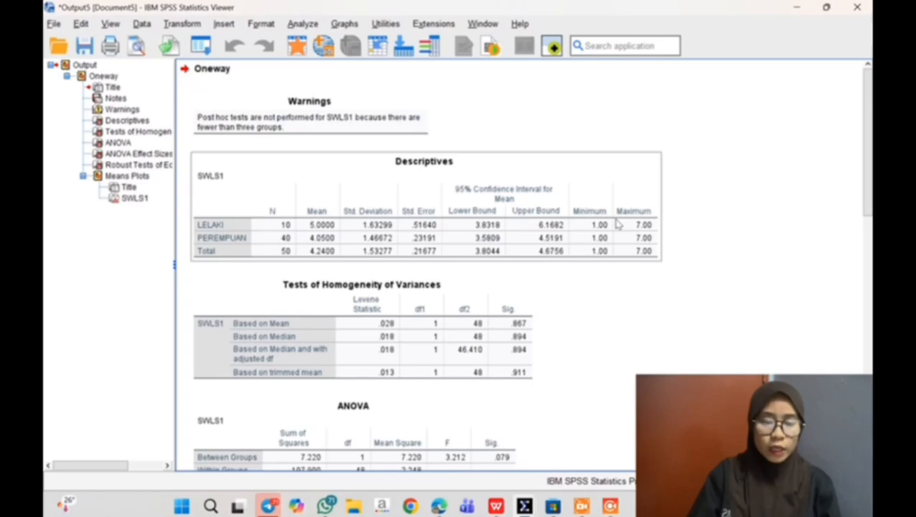
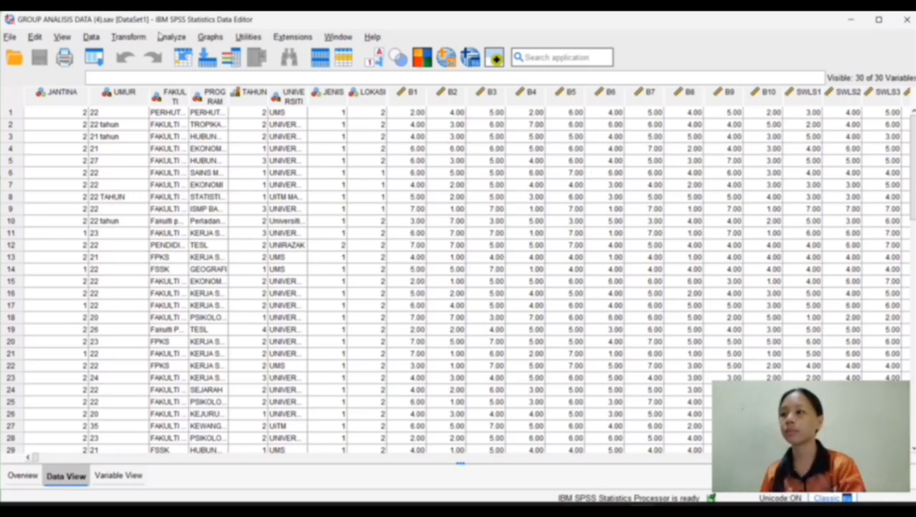
Step: Set up a Linear Regression with SWLS1 as the dependent variable and JANTINA as the independent variable
{"action": "left_click", "coordinate": [171, 37]}
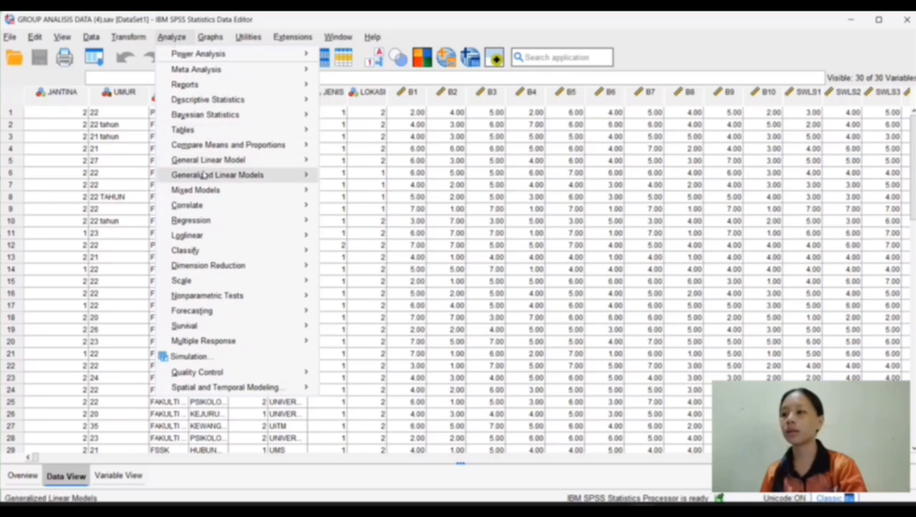
{"action": "mouse_move", "coordinate": [202, 225]}
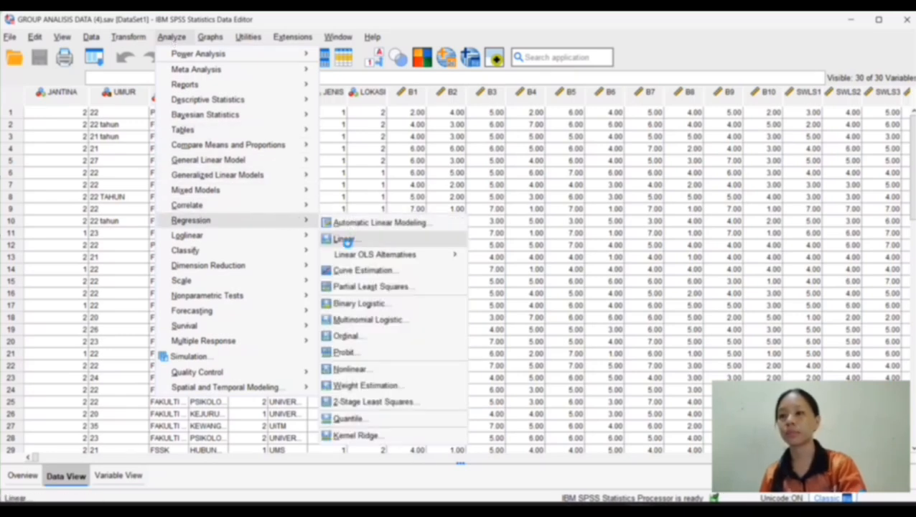
{"action": "left_click", "coordinate": [349, 246]}
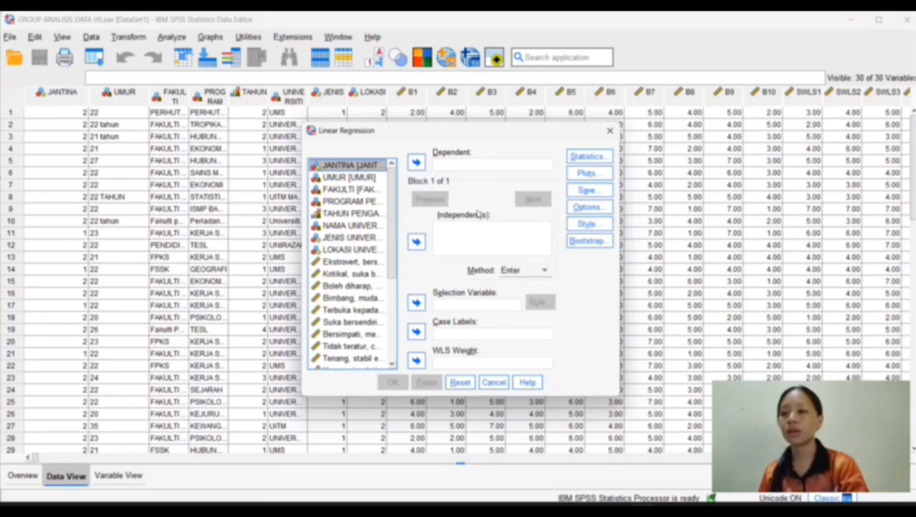
{"action": "scroll", "coordinate": [333, 276], "scroll_direction": "down", "scroll_amount": 4}
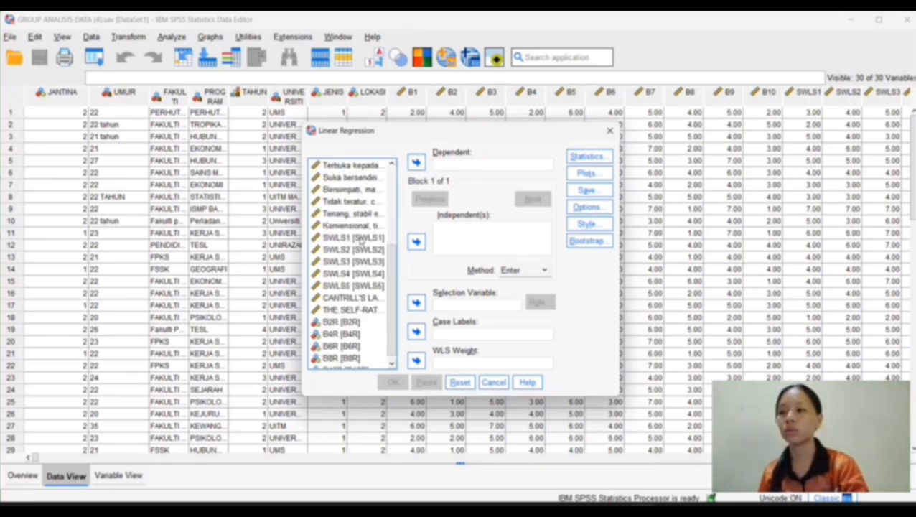
{"action": "left_click", "coordinate": [361, 239]}
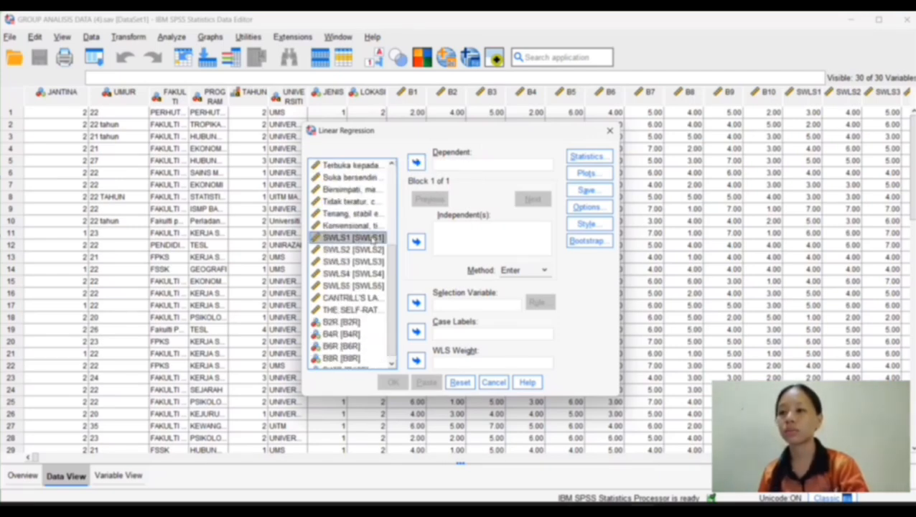
{"action": "left_click_drag", "start_coordinate": [372, 239], "coordinate": [460, 167]}
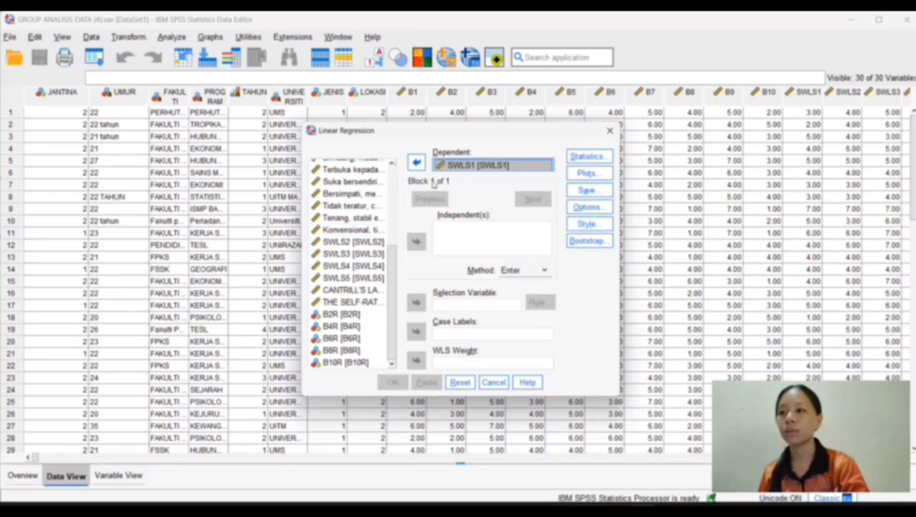
{"action": "scroll", "coordinate": [349, 239], "scroll_direction": "up", "scroll_amount": 1}
{"action": "scroll", "coordinate": [349, 238], "scroll_direction": "up", "scroll_amount": 3}
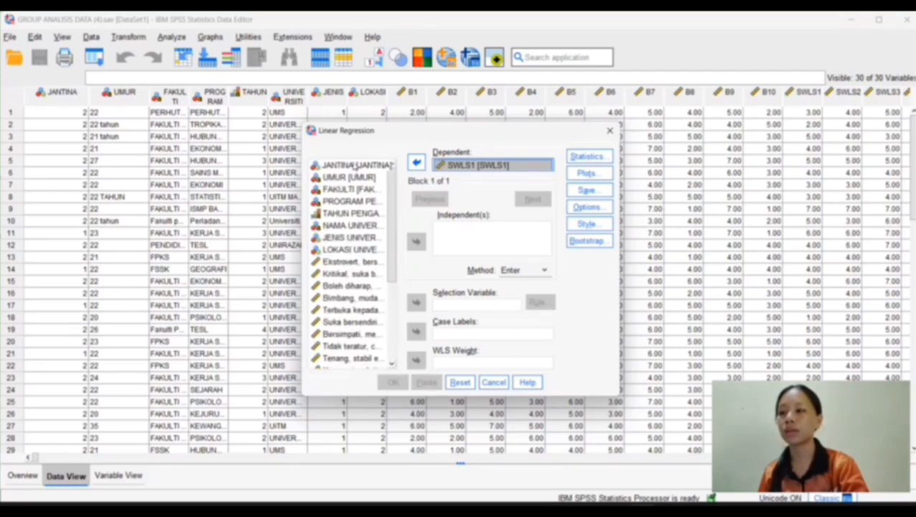
{"action": "left_click", "coordinate": [356, 168]}
{"action": "left_click_drag", "start_coordinate": [356, 167], "coordinate": [441, 228]}
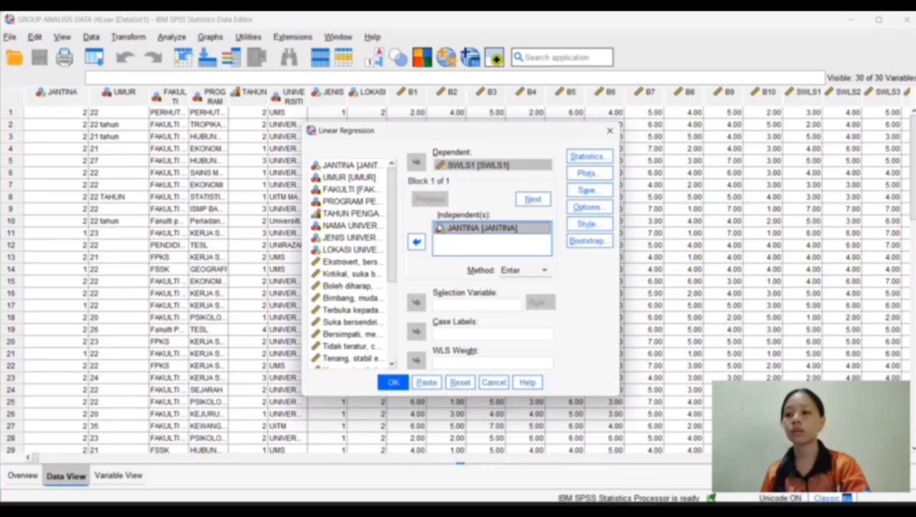
Step: Add the Durbin-Watson residual statistic to the linear regression, alongside Estimates and Model fit
{"action": "left_click", "coordinate": [595, 160]}
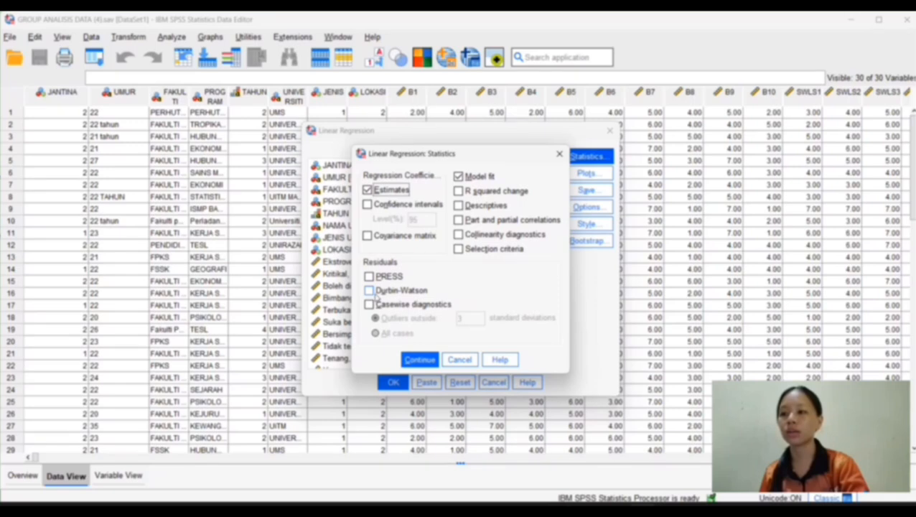
{"action": "left_click", "coordinate": [369, 291]}
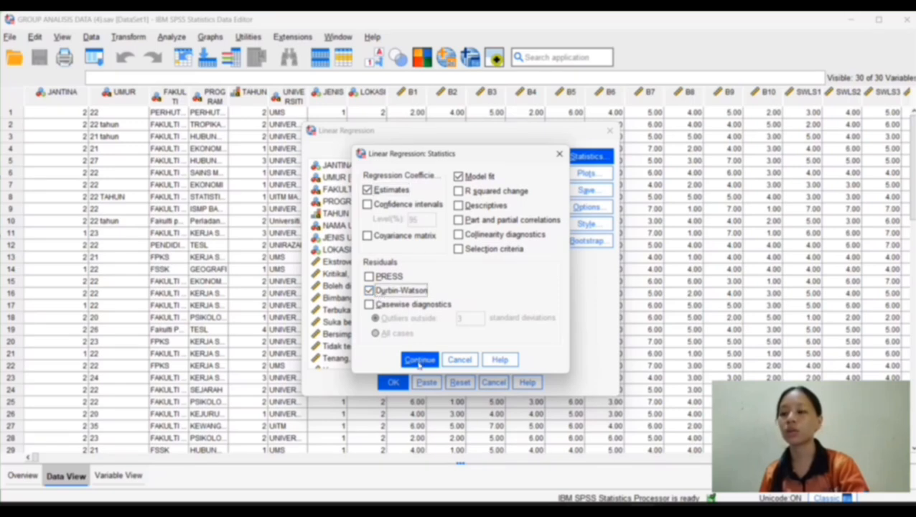
{"action": "left_click", "coordinate": [420, 360]}
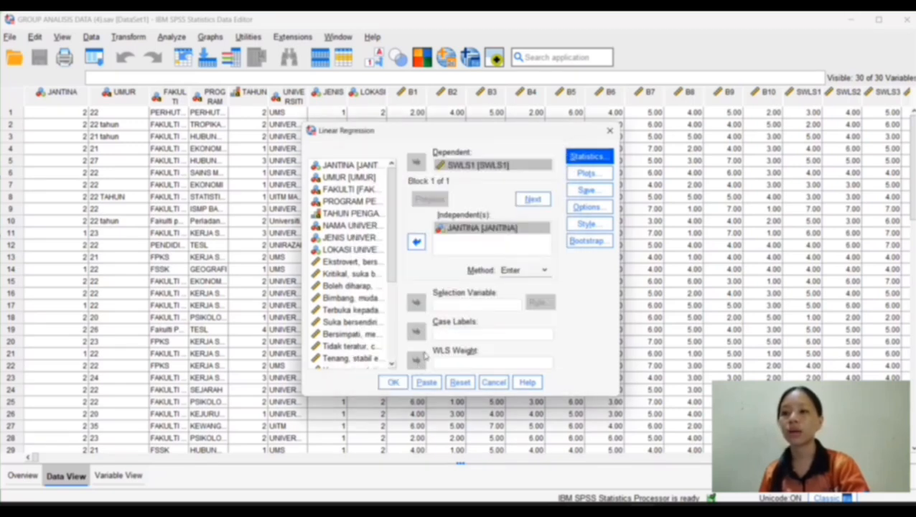
Step: Define a regression scatterplot with *ZRESID on the Y axis and *ZPRED on the X axis
{"action": "left_click", "coordinate": [587, 174]}
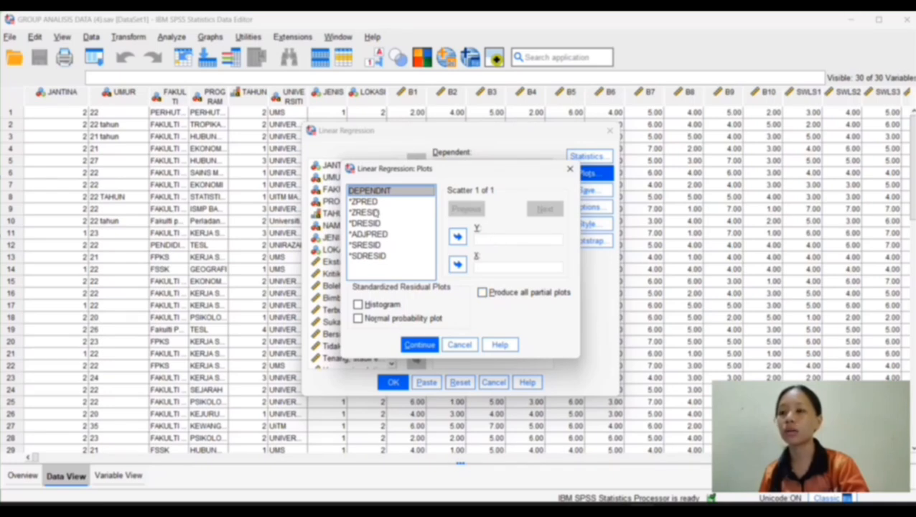
{"action": "left_click", "coordinate": [374, 213]}
{"action": "left_click", "coordinate": [457, 236]}
{"action": "left_click", "coordinate": [477, 240]}
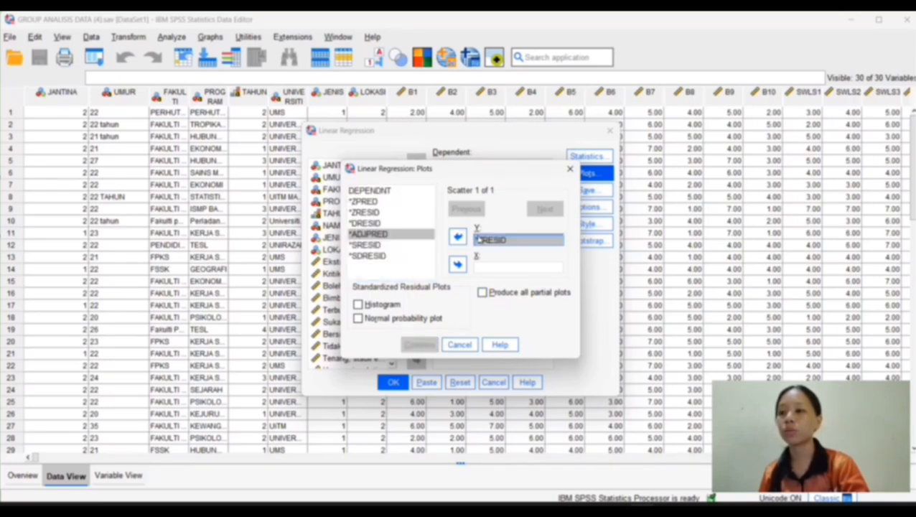
{"action": "left_click", "coordinate": [364, 203]}
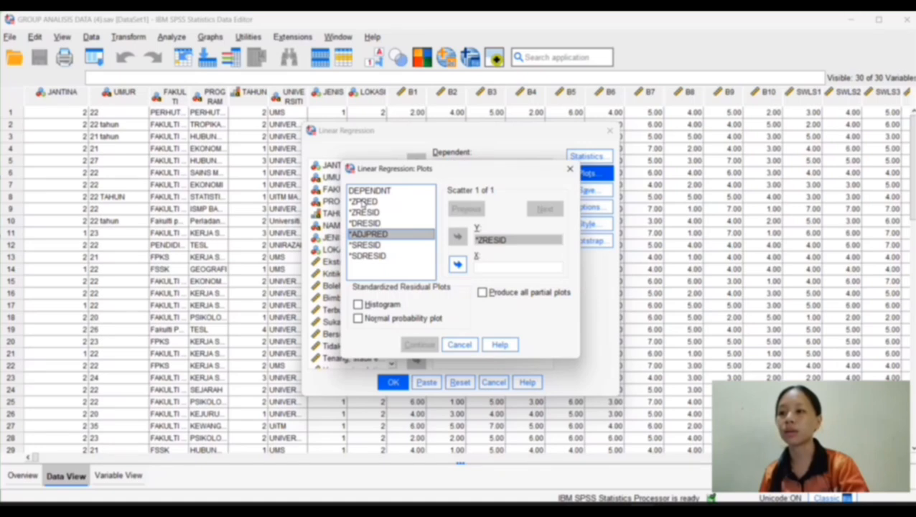
{"action": "left_click", "coordinate": [363, 203]}
{"action": "left_click", "coordinate": [458, 265]}
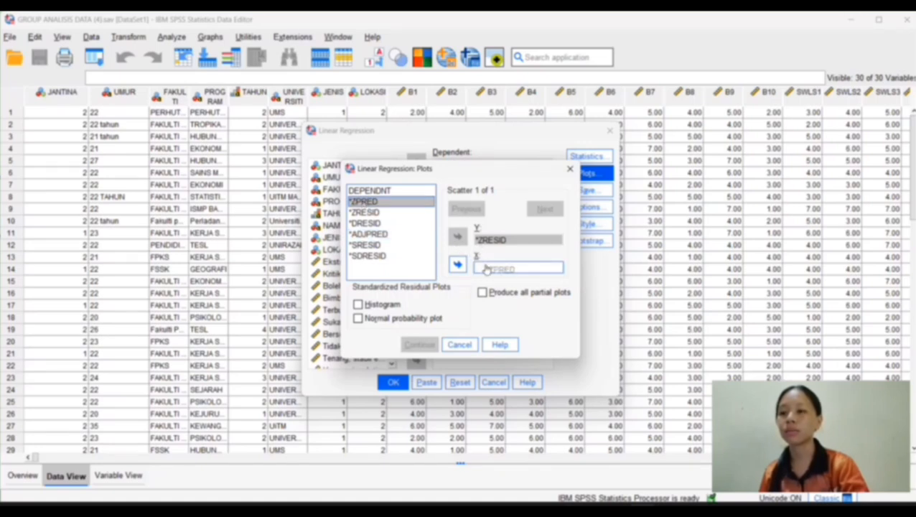
{"action": "left_click", "coordinate": [488, 268]}
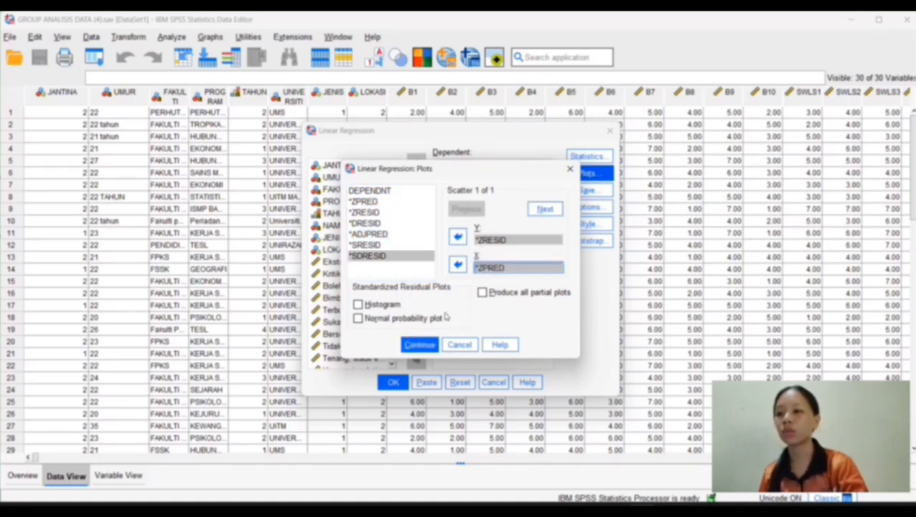
Step: Enable the Histogram and Normal probability plot for the standardized residuals and run the regression
{"action": "left_click", "coordinate": [358, 305]}
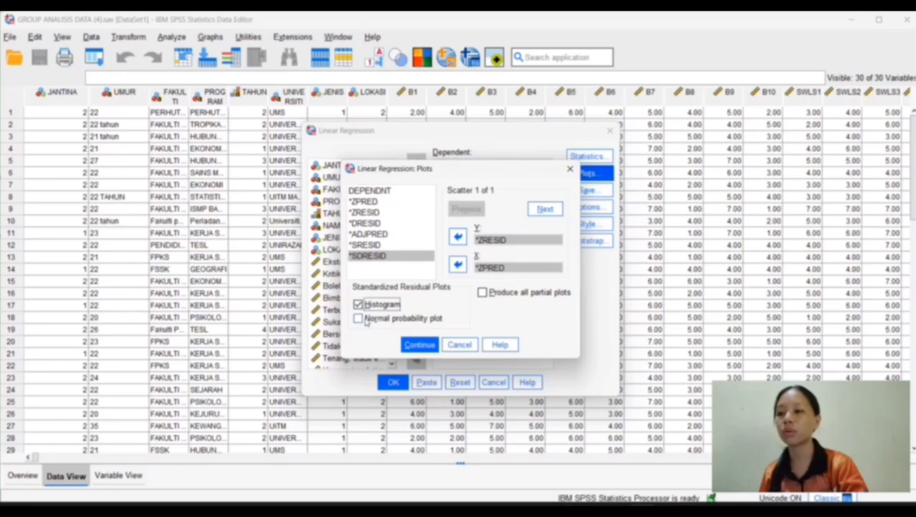
{"action": "left_click", "coordinate": [362, 320]}
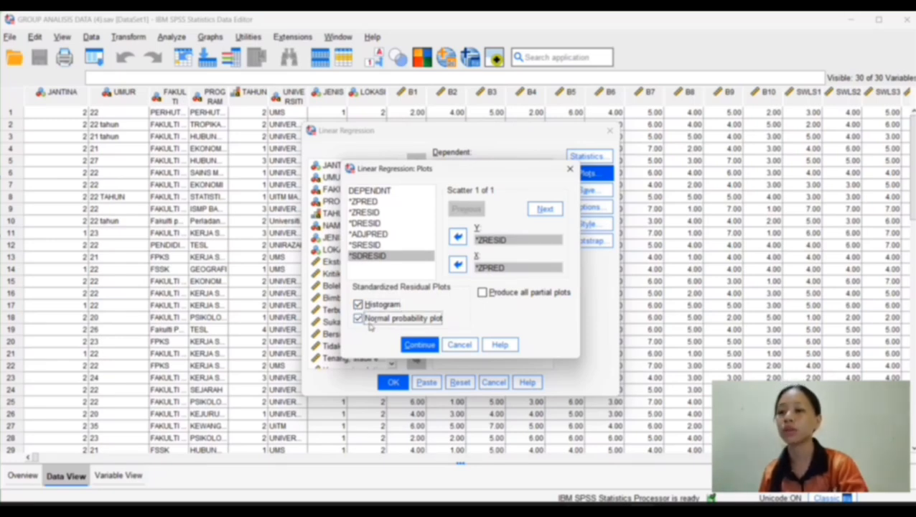
{"action": "left_click", "coordinate": [420, 346]}
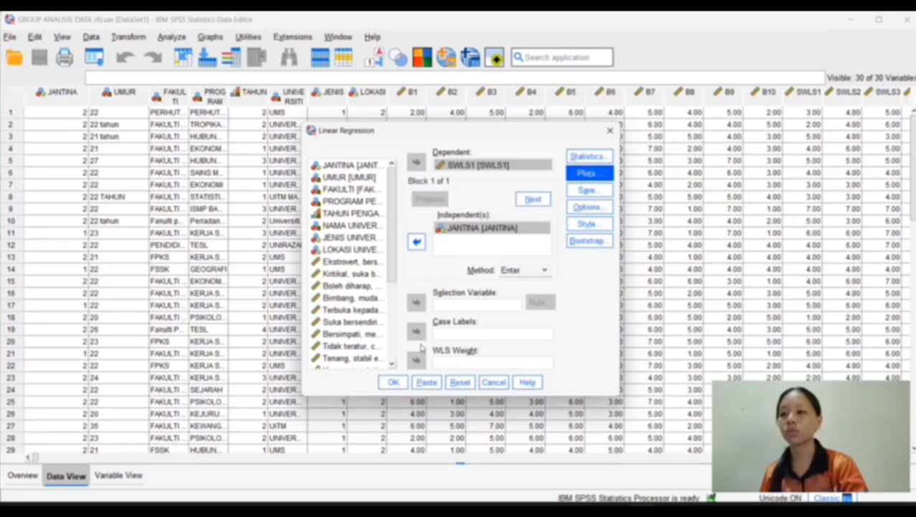
{"action": "left_click", "coordinate": [394, 383]}
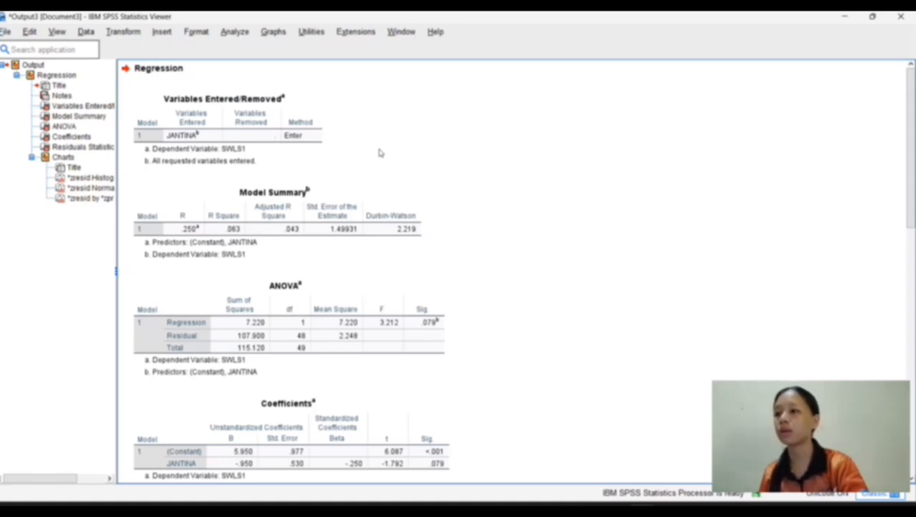
Step: Examine the Regression output from the Model Summary, ANOVA and Coefficients tables through the residual histogram, P-P plot and scatterplot
{"action": "scroll", "coordinate": [381, 153], "scroll_direction": "down", "scroll_amount": 2}
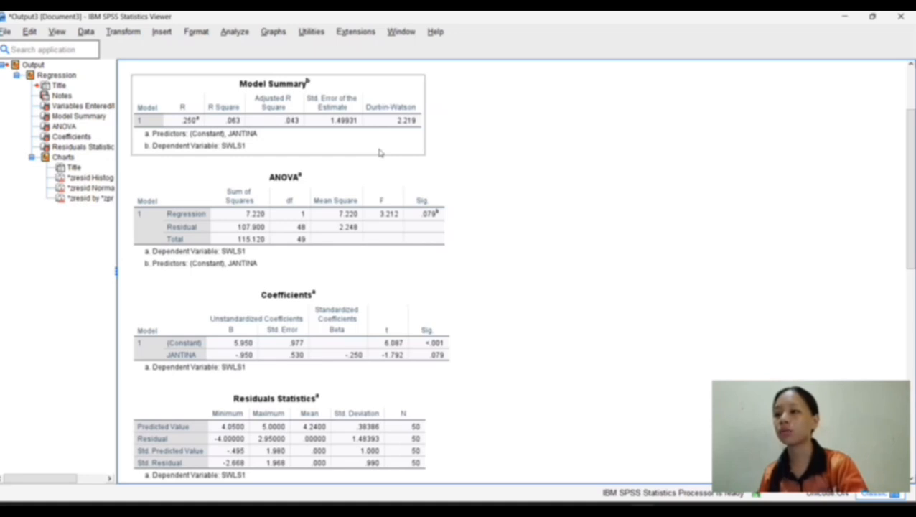
{"action": "scroll", "coordinate": [473, 324], "scroll_direction": "down", "scroll_amount": 2}
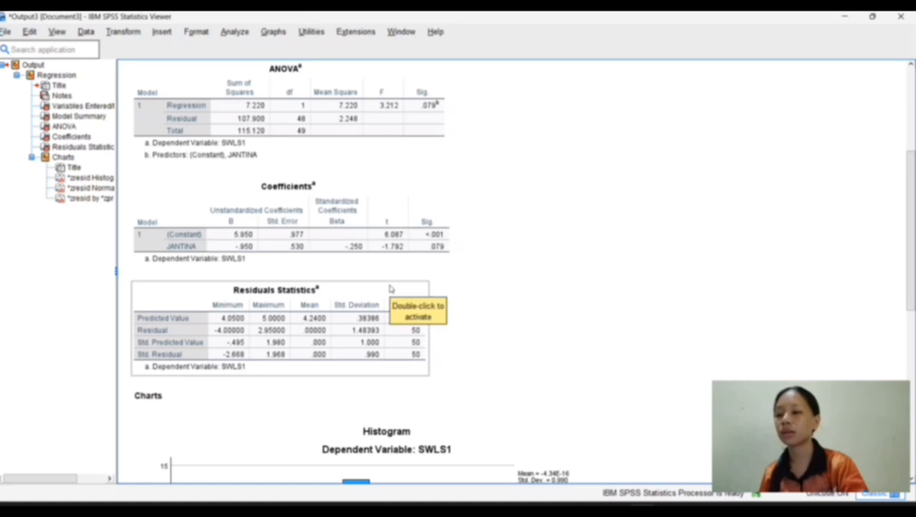
{"action": "scroll", "coordinate": [449, 306], "scroll_direction": "down", "scroll_amount": 1}
{"action": "scroll", "coordinate": [449, 307], "scroll_direction": "down", "scroll_amount": 3}
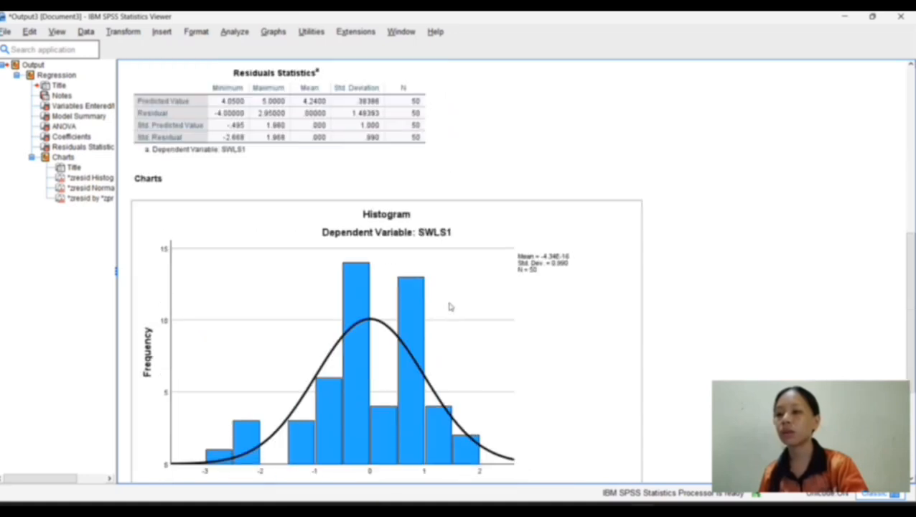
{"action": "scroll", "coordinate": [450, 307], "scroll_direction": "down", "scroll_amount": 7}
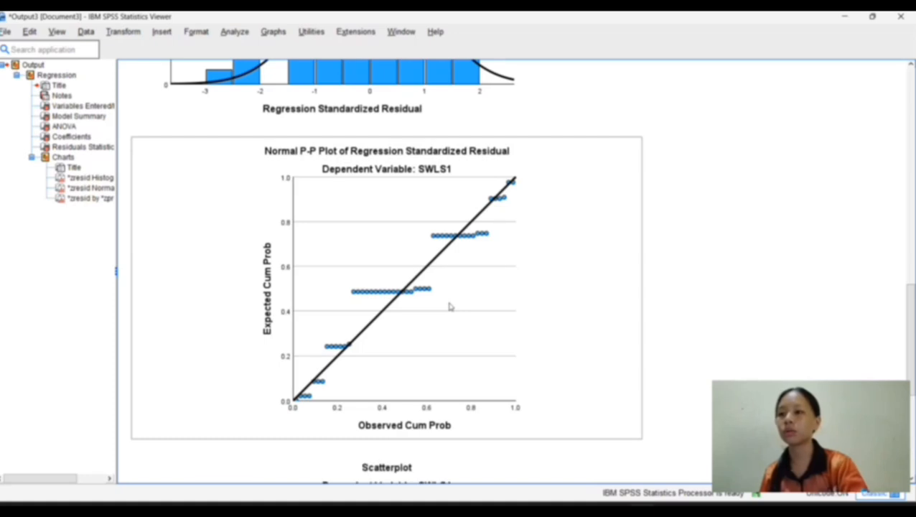
{"action": "scroll", "coordinate": [450, 306], "scroll_direction": "down", "scroll_amount": 3}
{"action": "scroll", "coordinate": [449, 306], "scroll_direction": "down", "scroll_amount": 2}
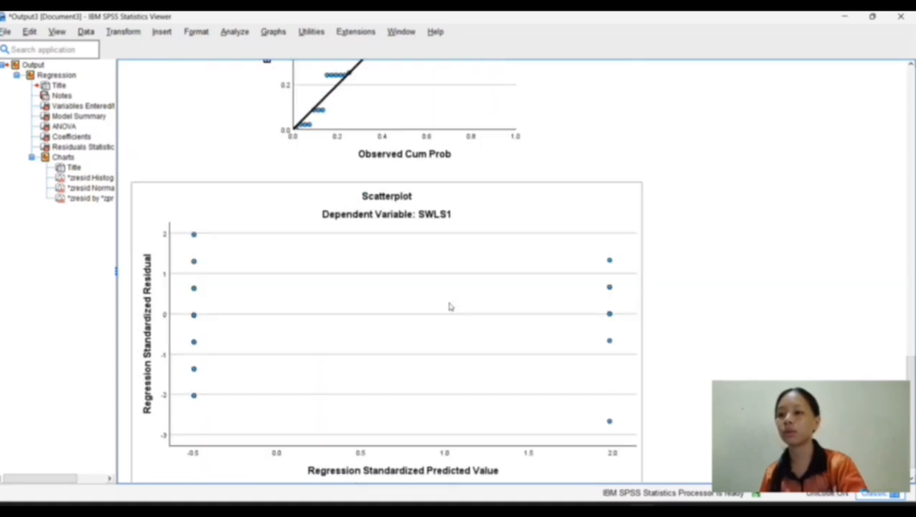
{"action": "scroll", "coordinate": [450, 307], "scroll_direction": "down", "scroll_amount": 1}
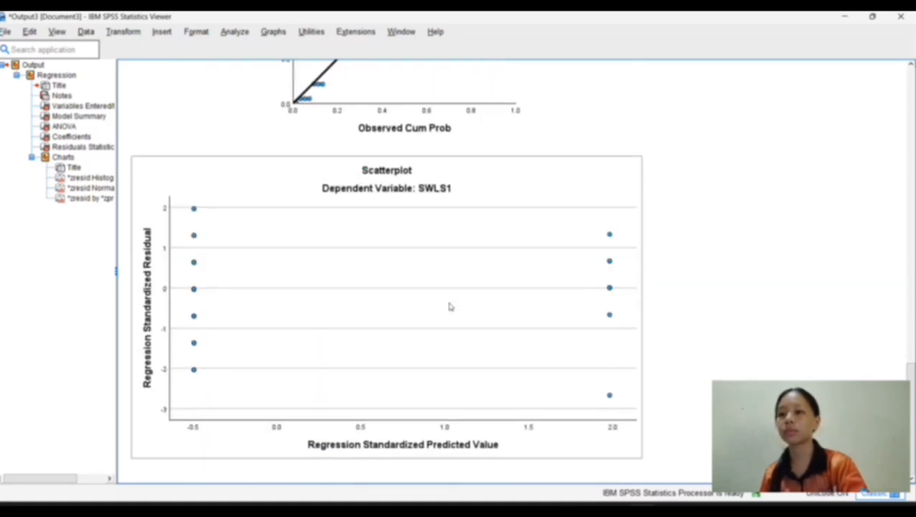
{"action": "scroll", "coordinate": [450, 306], "scroll_direction": "up", "scroll_amount": 1}
{"action": "scroll", "coordinate": [450, 306], "scroll_direction": "up", "scroll_amount": 3}
{"action": "scroll", "coordinate": [449, 306], "scroll_direction": "down", "scroll_amount": 1}
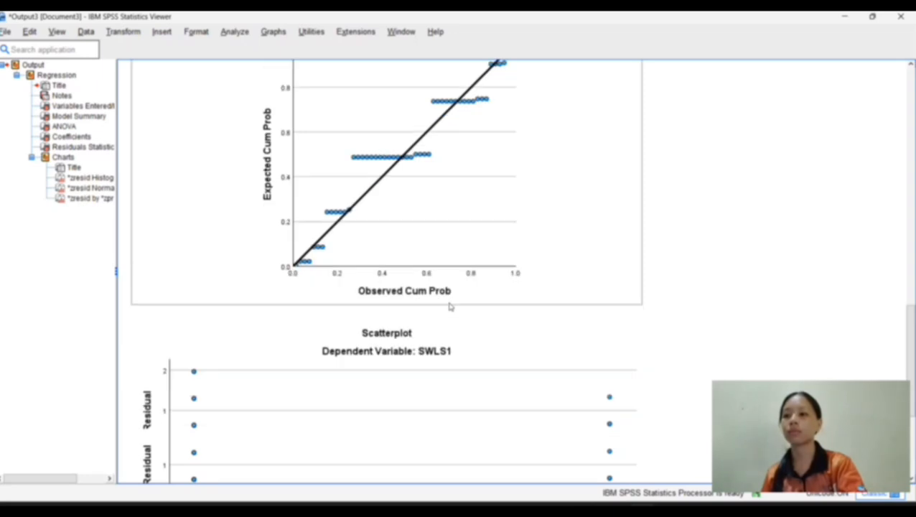
{"action": "scroll", "coordinate": [450, 306], "scroll_direction": "down", "scroll_amount": 3}
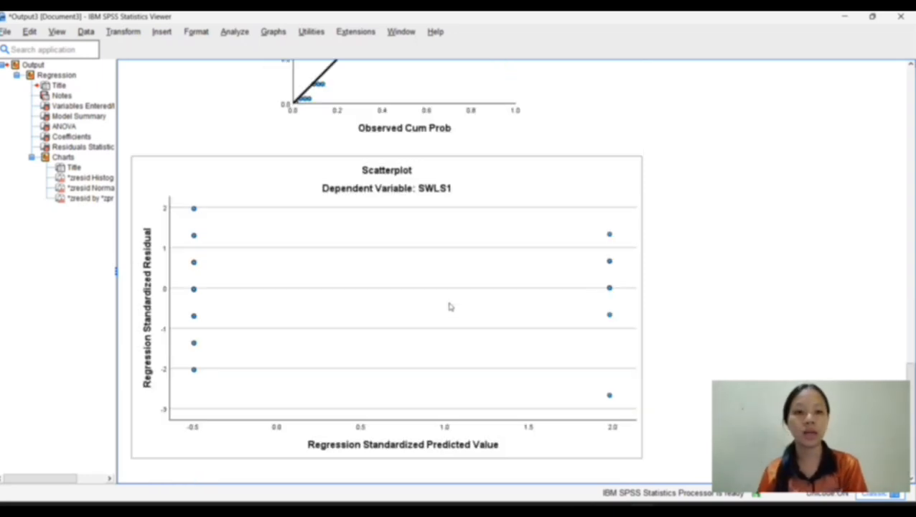